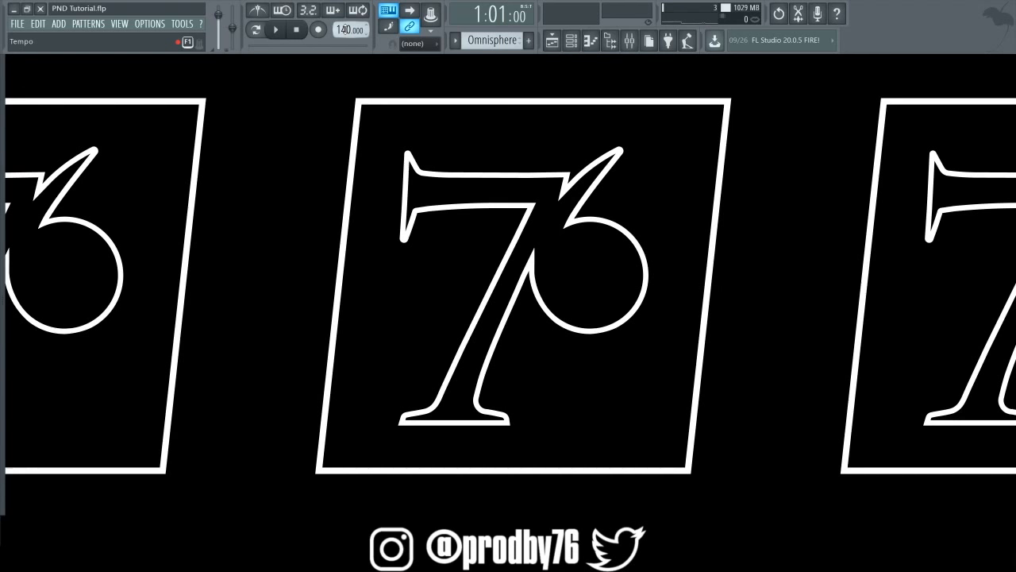
Set the project tempo to 100 BPM and open the piano roll of the Omnisphere channel.
left_click(343, 30)
left_click_drag(343, 30, 343, 46)
left_click(578, 42)
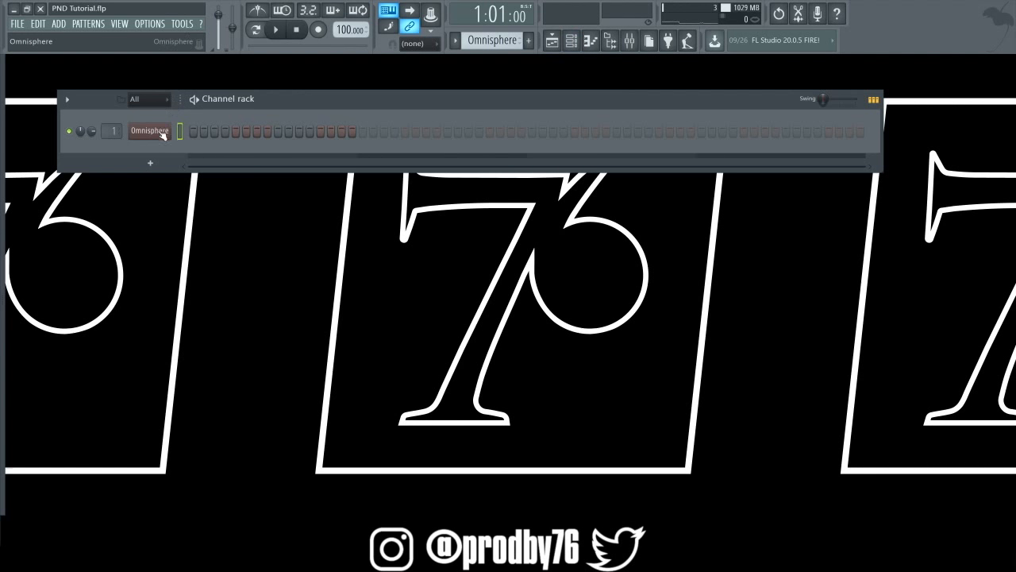
right_click(163, 134)
left_click(211, 135)
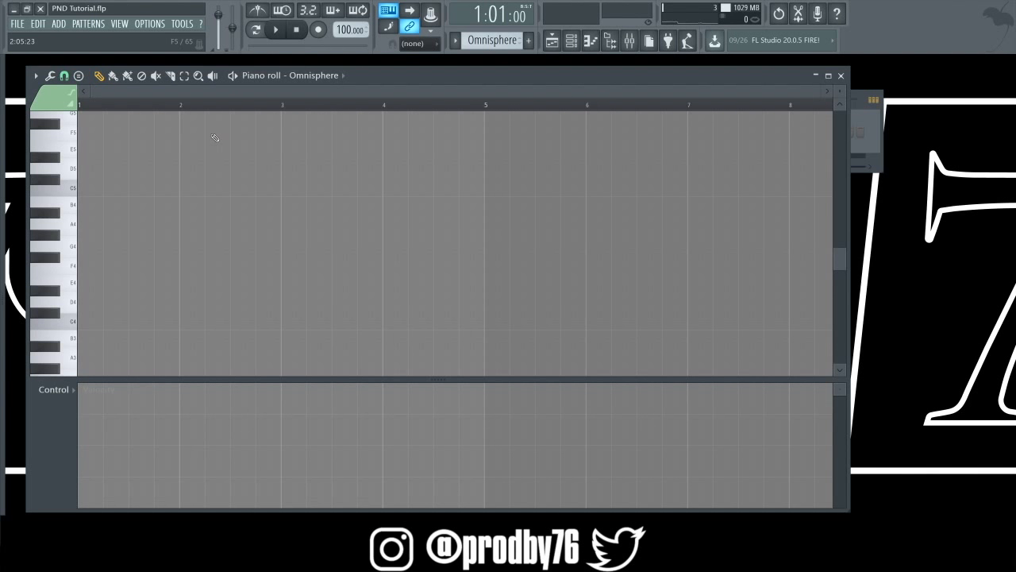
Audition several notes on the Omnisphere instrument to hear its sound.
key("e")
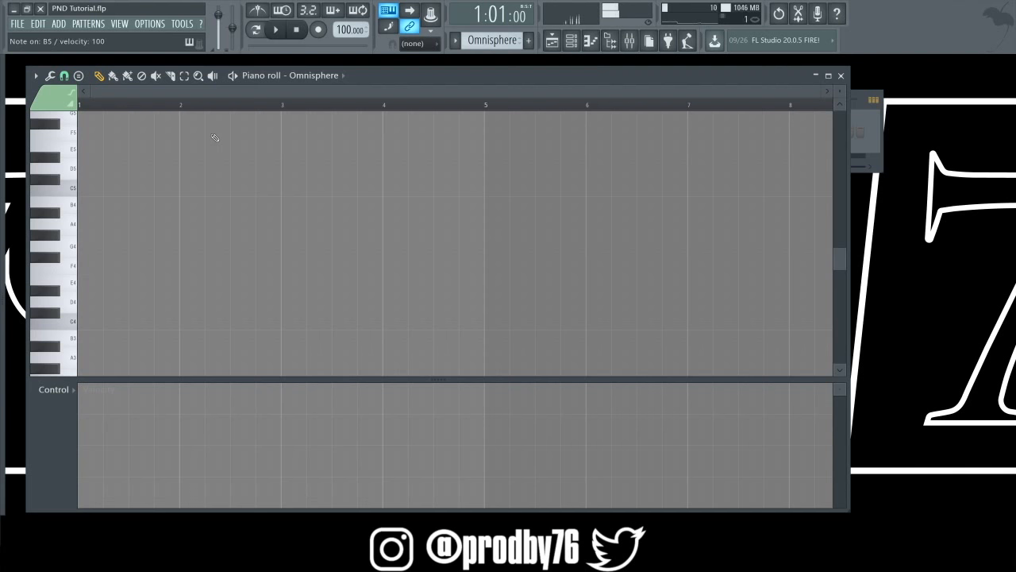
key("n")
key("c")
key("b")
key("c")
key("b")
key("b")
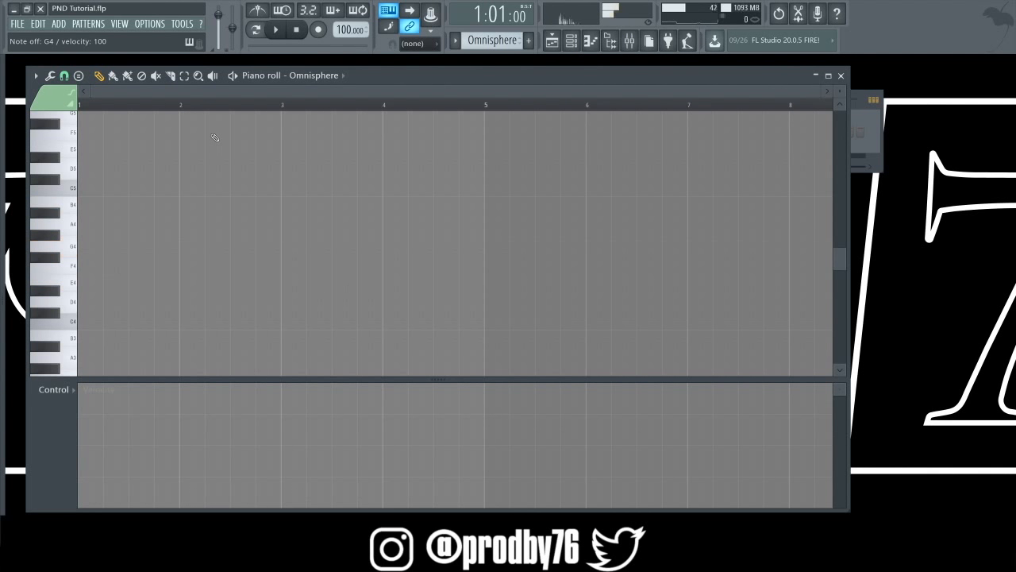
Place one-bar D#5 and F#5 notes at the start of bar 1 and start pattern playback.
left_click(107, 169)
left_click_drag(120, 169, 89, 160)
left_click(93, 148)
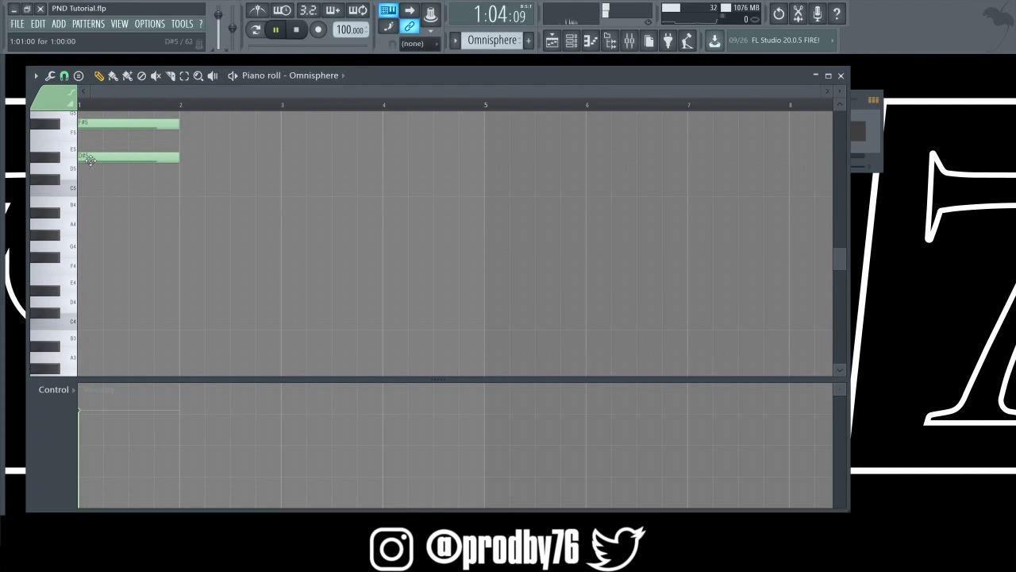
left_click(271, 32)
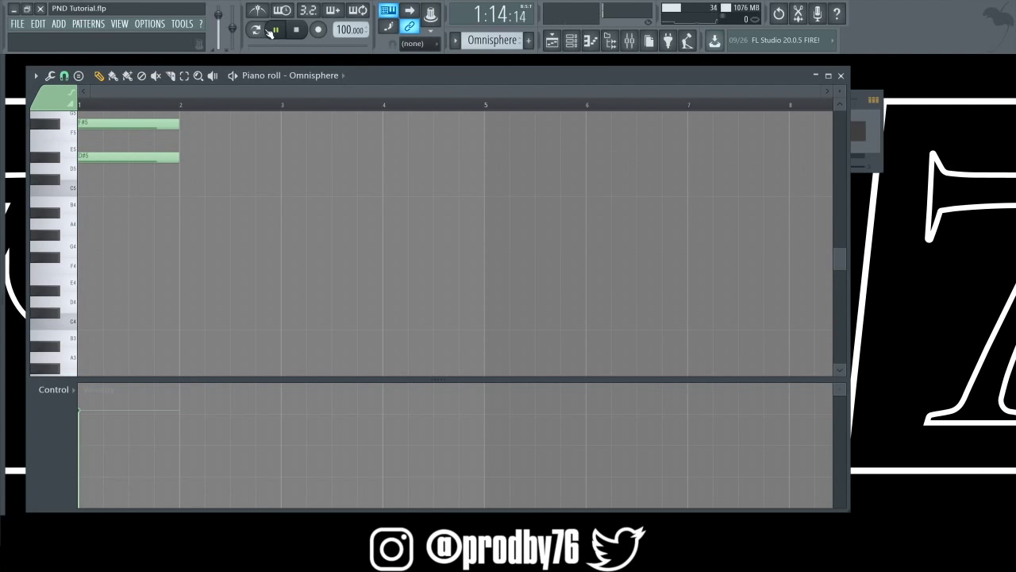
left_click(272, 31)
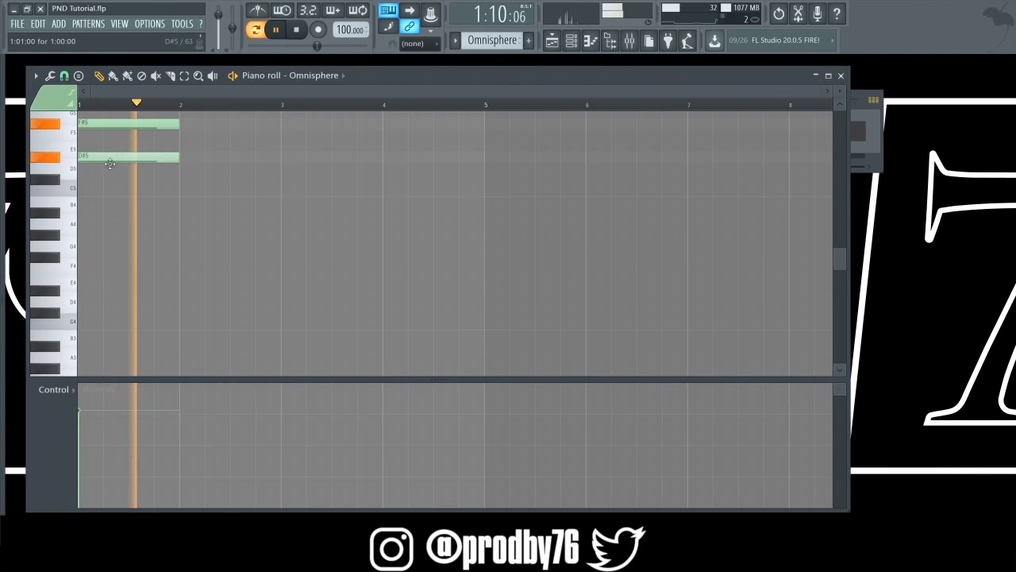
Lower the D#5 note to D5 and add one-bar C#5 and A4 notes to complete the bar 1 chord.
left_click_drag(110, 158, 112, 168)
scroll(112, 172, "up", 2)
scroll(112, 173, "up", 2)
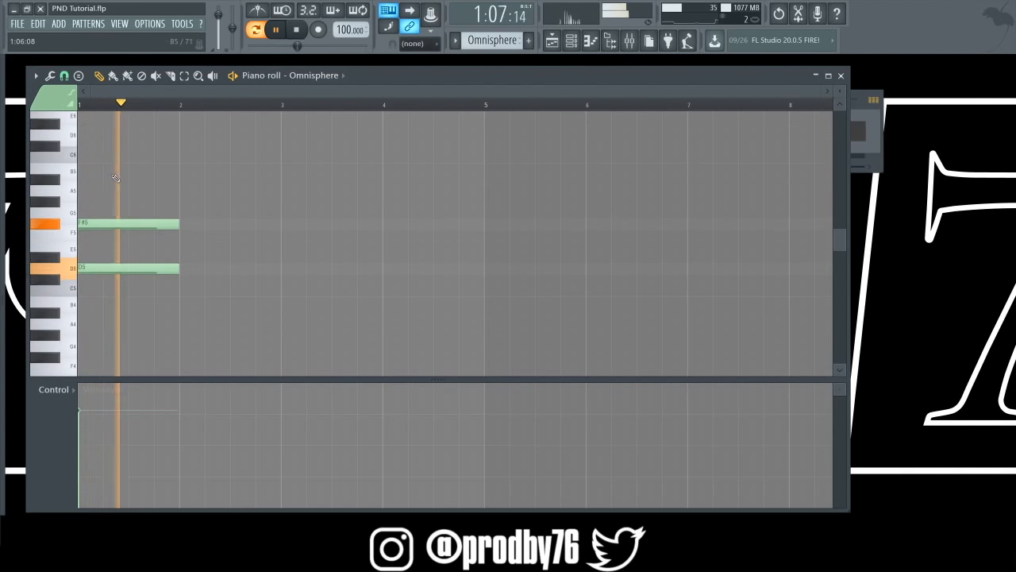
left_click(89, 278)
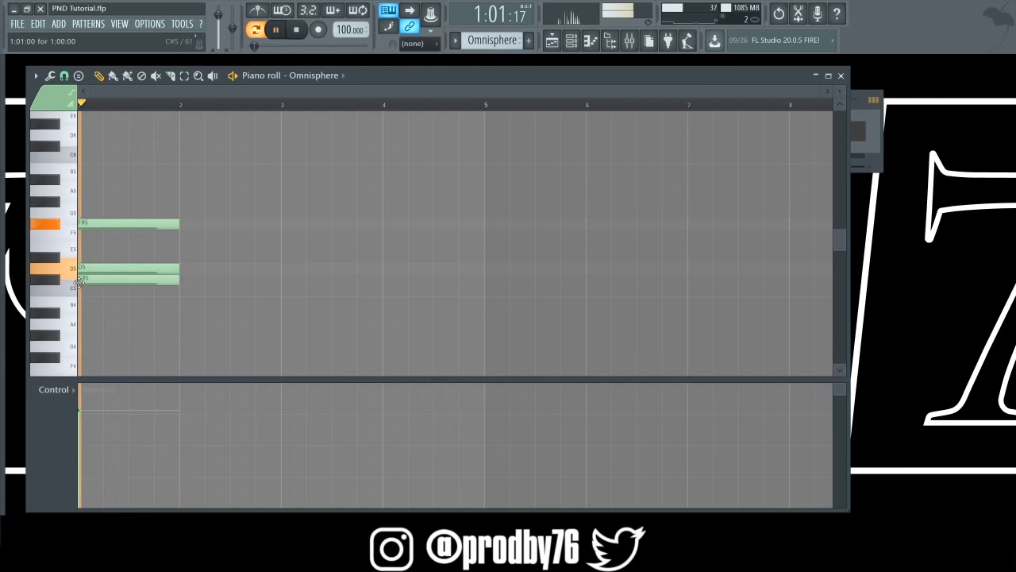
left_click(80, 325)
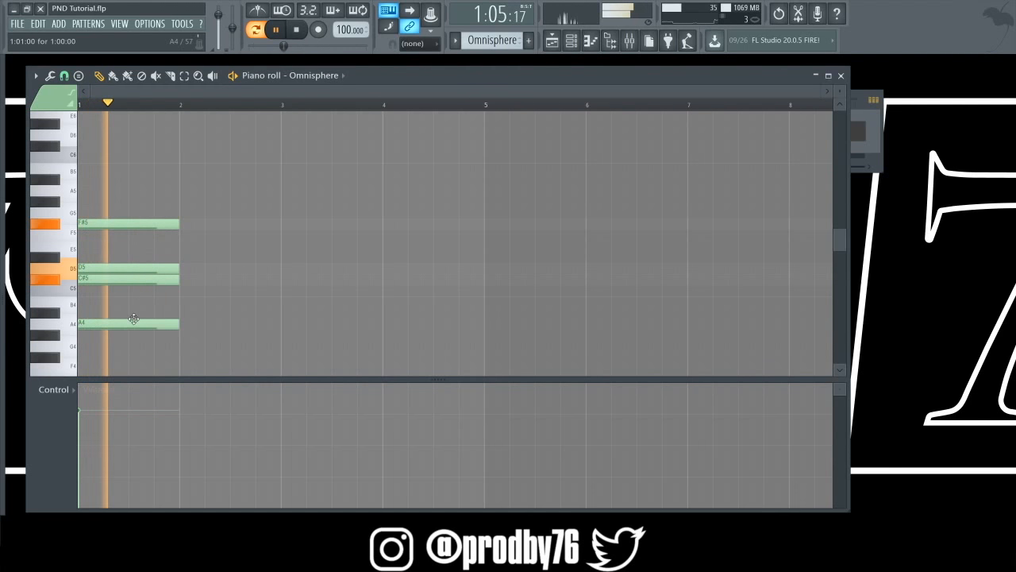
Build a one-bar chord in bar 2 from the notes G4, B4, D5 and F#5.
left_click(180, 349)
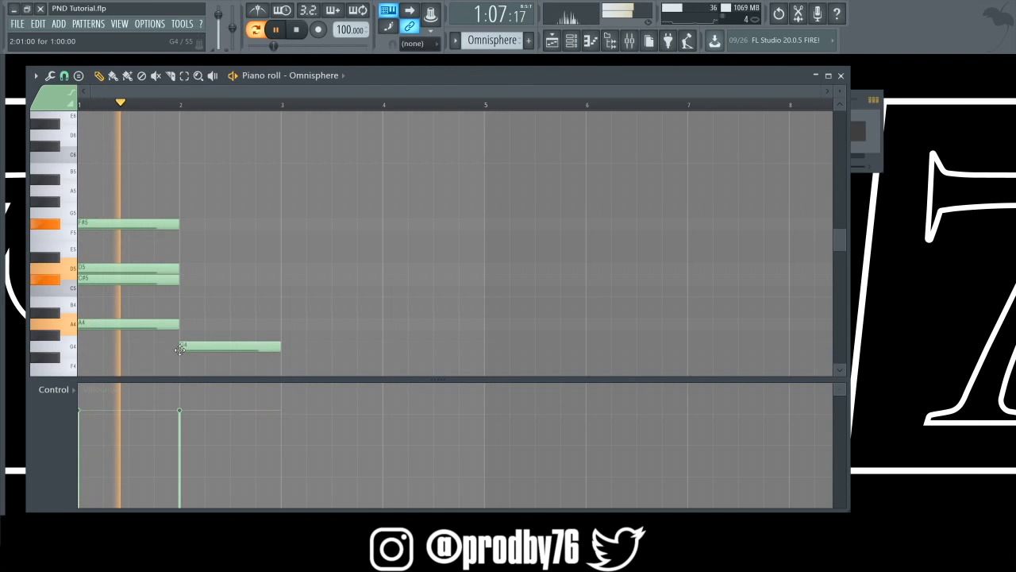
left_click(181, 303)
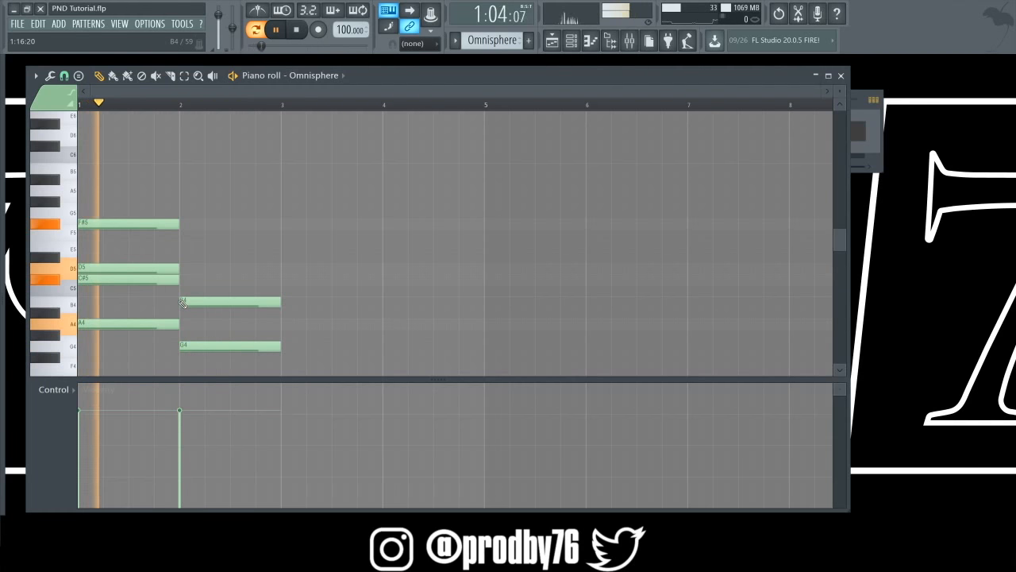
left_click(182, 269)
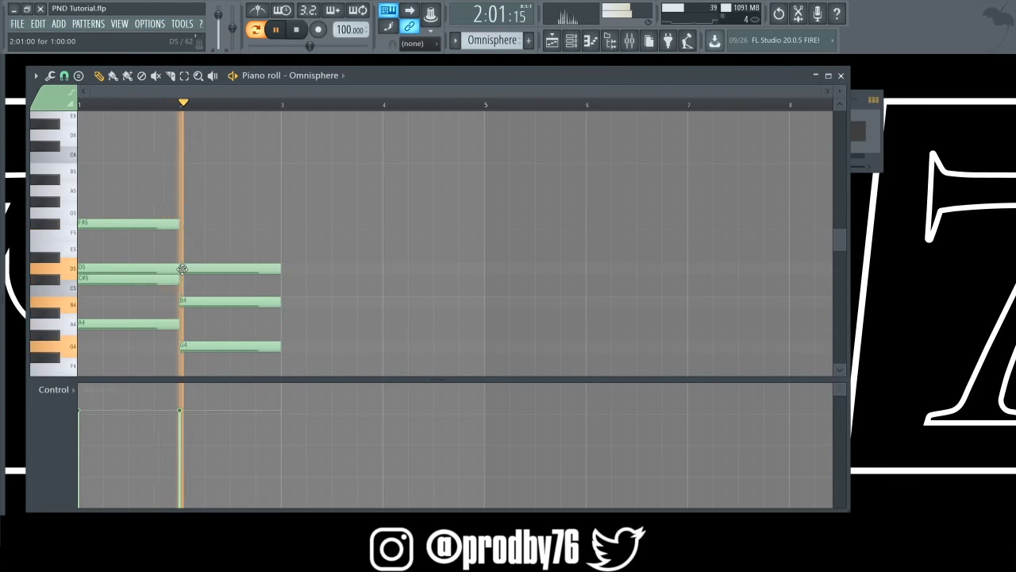
left_click(183, 222)
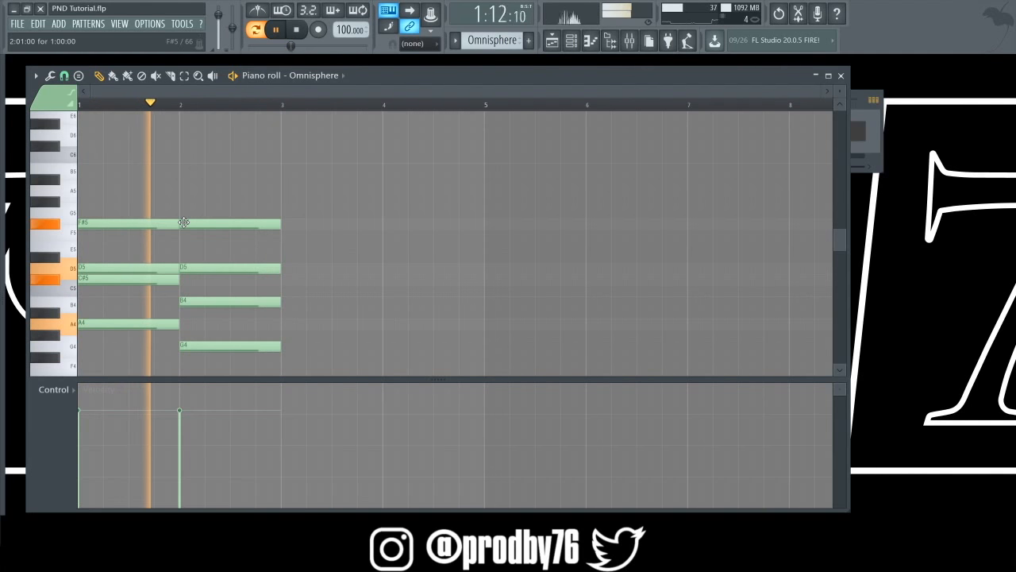
Duplicate the two-bar chord pattern into bars 3 and 4 and clear the selection.
key("ctrl+b")
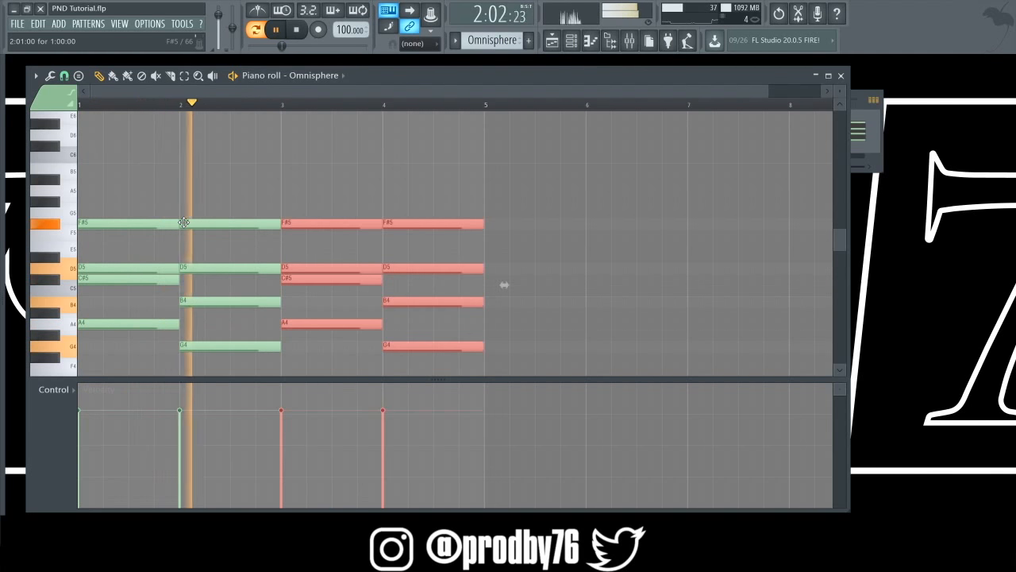
left_click(415, 201)
right_click(428, 204)
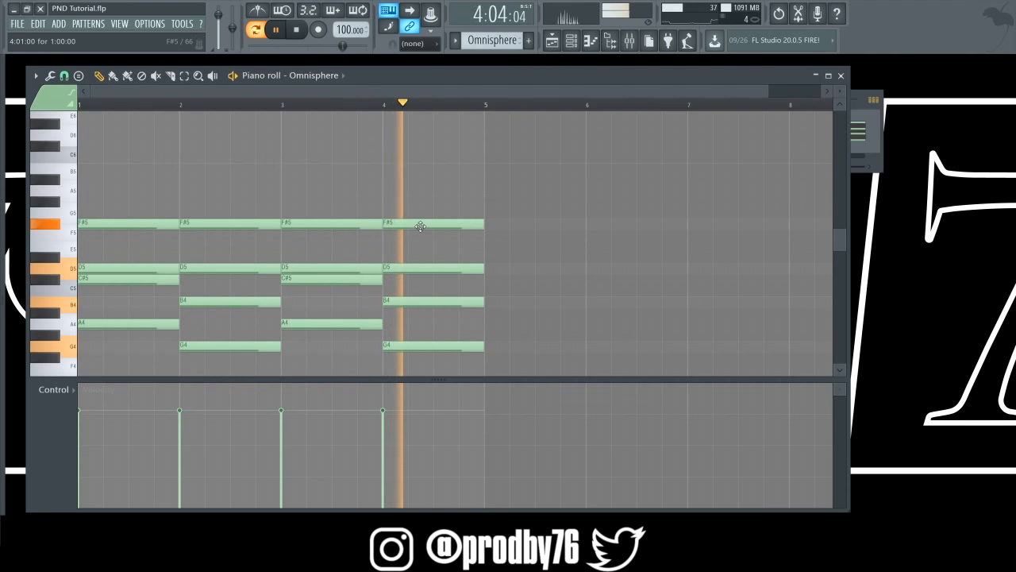
Change the bar 4 chord to F#4, A4, C#5 and E5, close the piano roll and stop playback.
left_click_drag(421, 228, 412, 280)
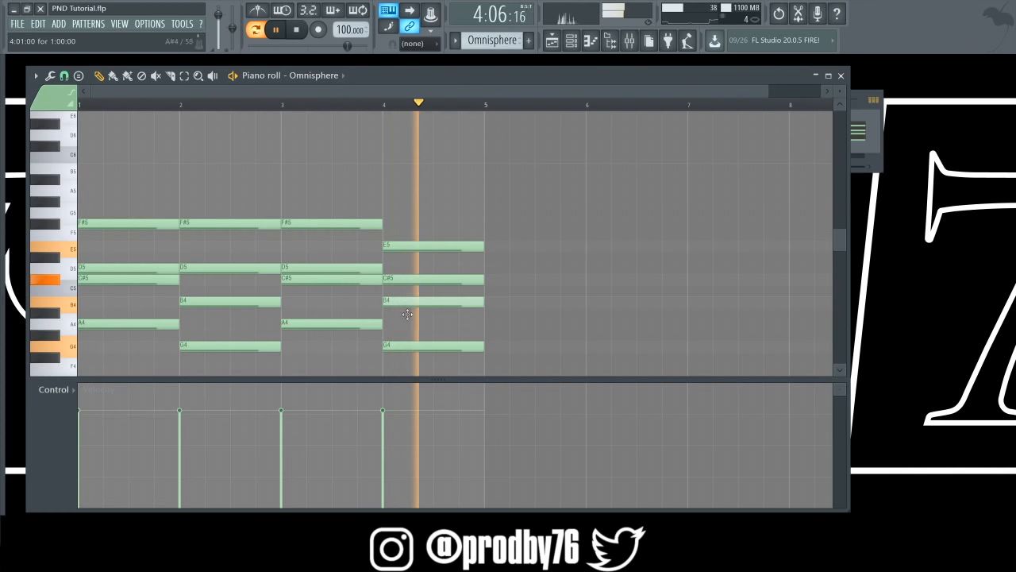
left_click_drag(407, 302, 398, 359)
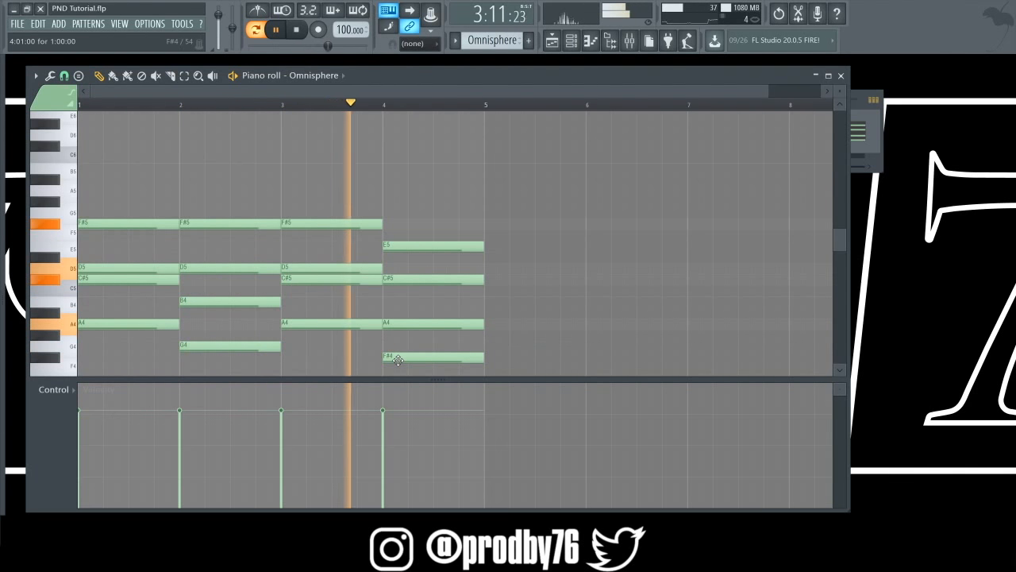
left_click(841, 73)
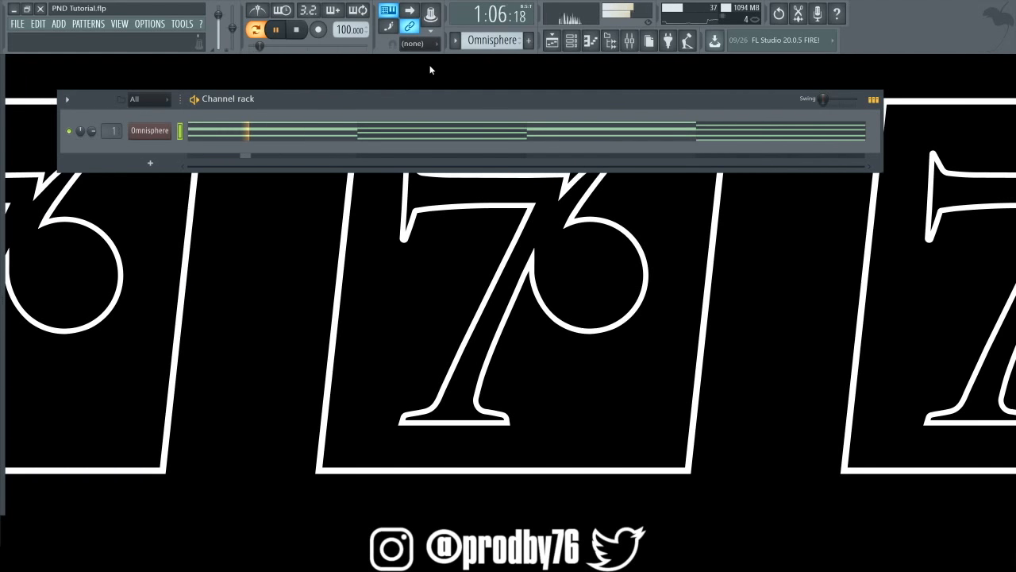
left_click(299, 30)
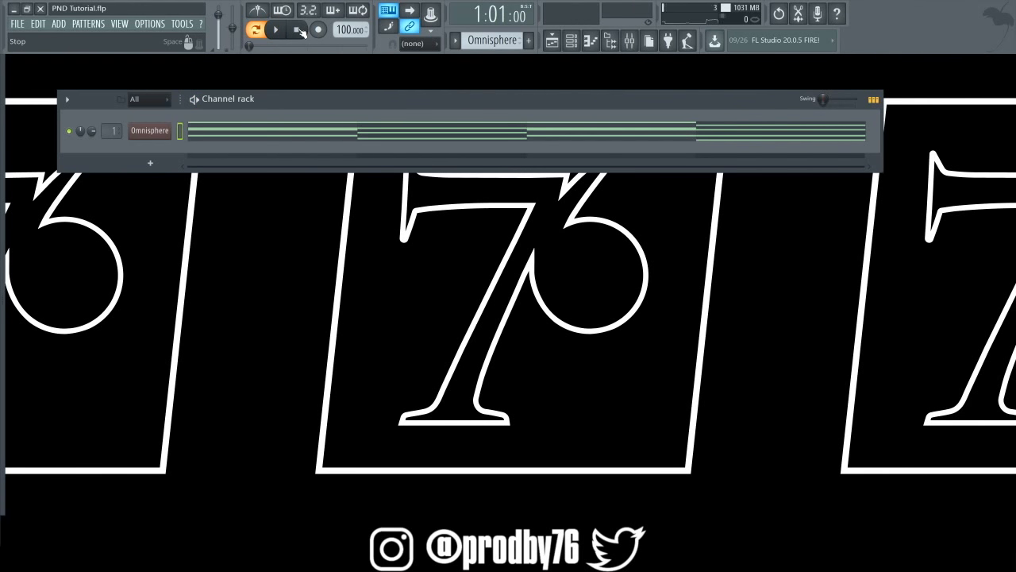
Add the reFX Nexus generator plugin as a new channel.
left_click(58, 24)
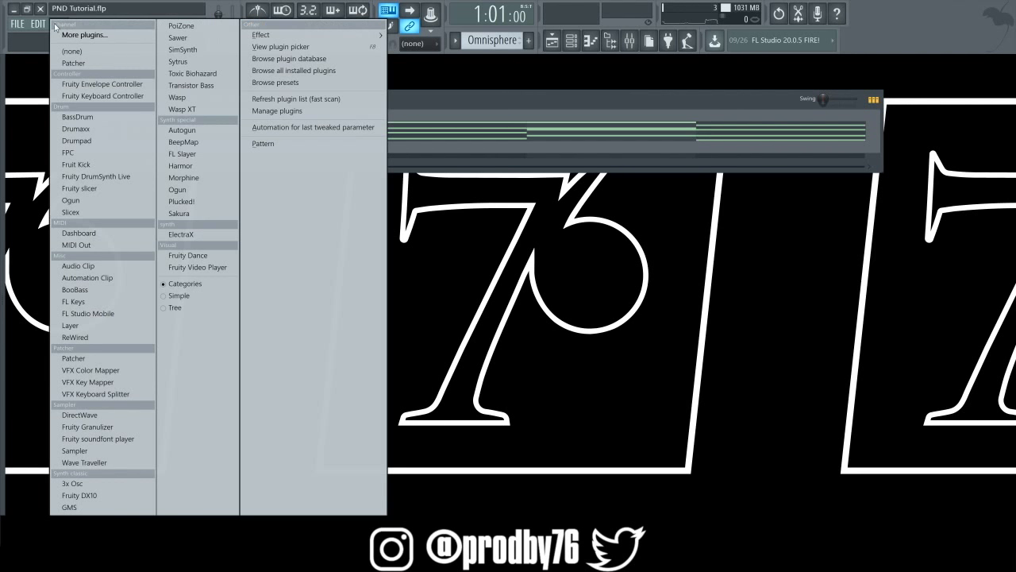
left_click(85, 36)
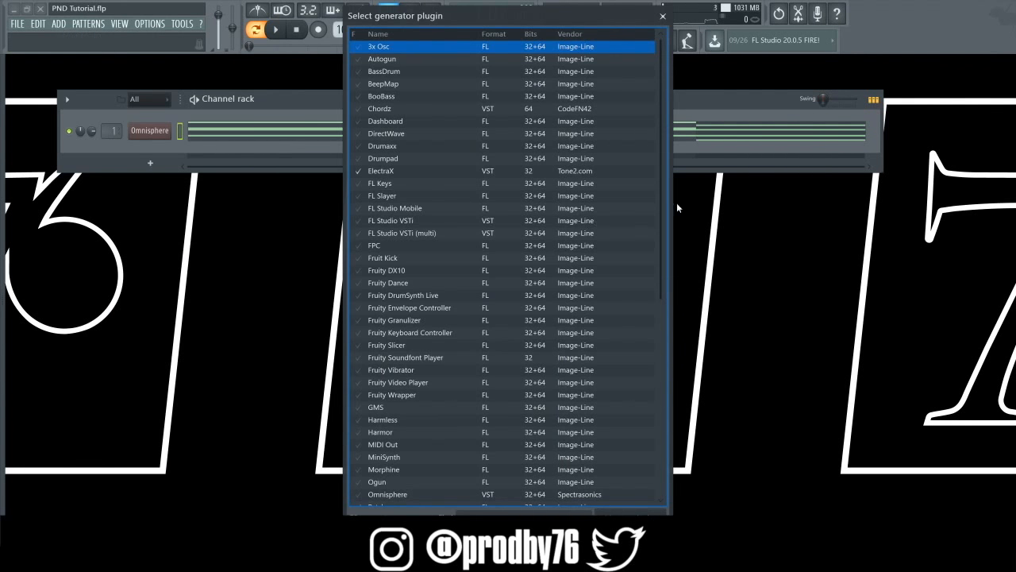
scroll(520, 466, "down", 5)
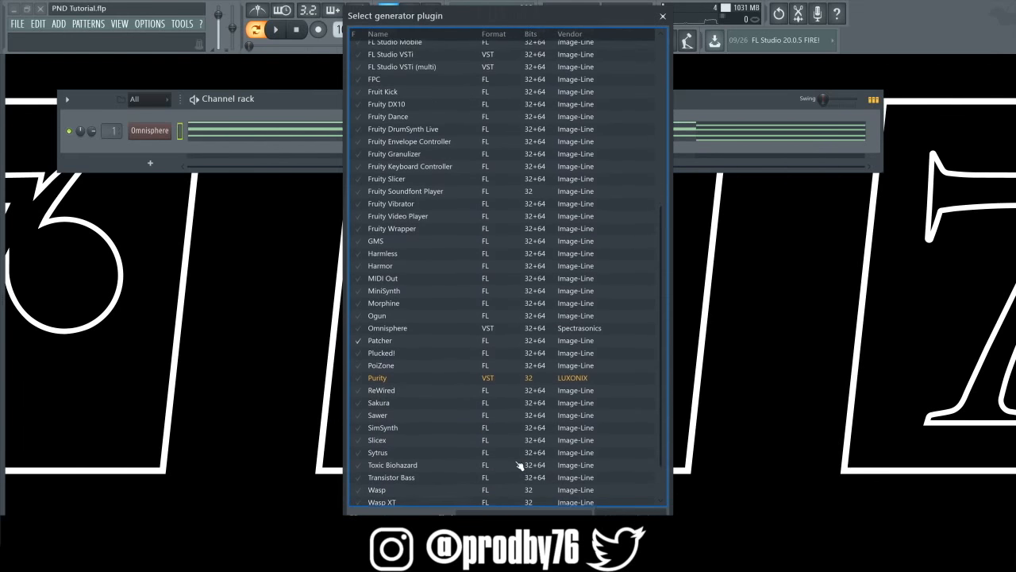
scroll(661, 400, "down", 1)
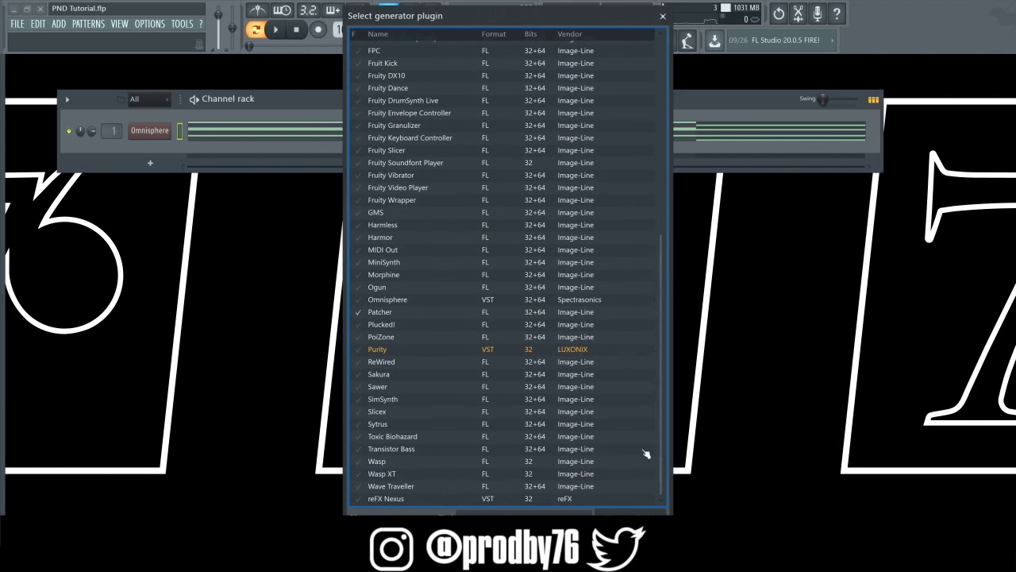
double_click(421, 499)
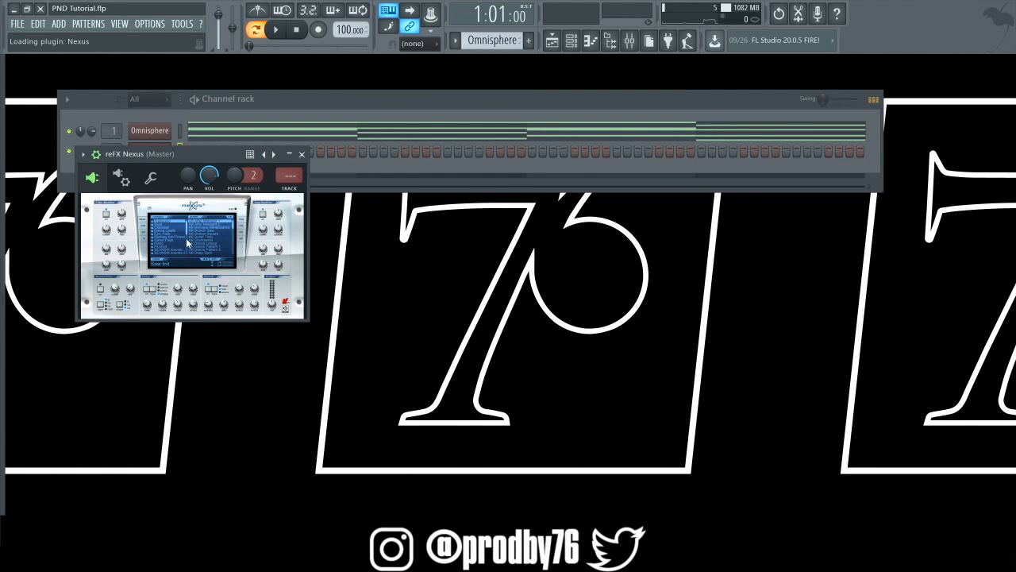
Browse the Nexus preset categories, load the Mustard Bass preset and close the plugin window.
left_click_drag(188, 226, 188, 243)
left_click(177, 240)
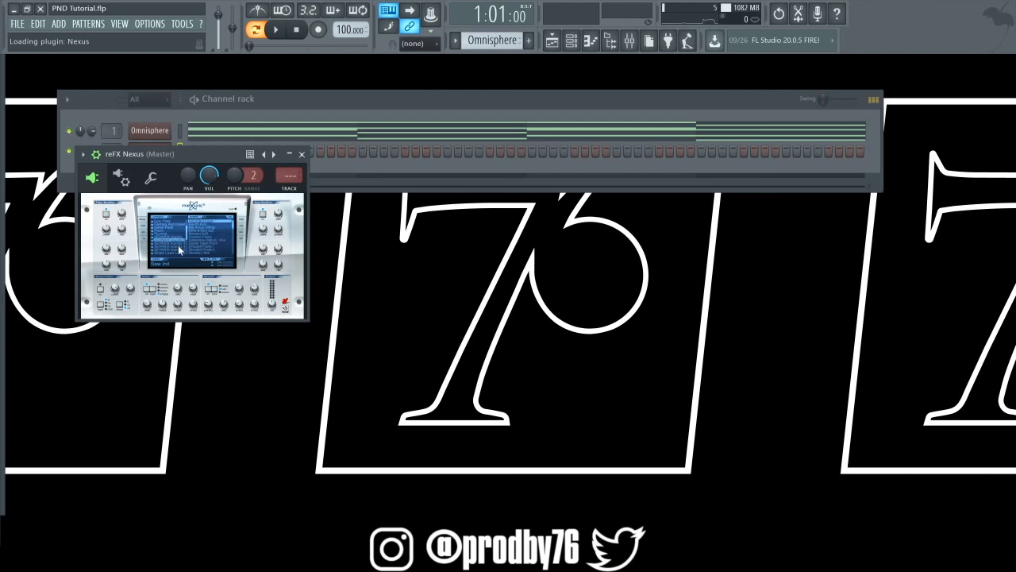
left_click(177, 249)
left_click(176, 247)
left_click(170, 241)
left_click(171, 243)
left_click(171, 242)
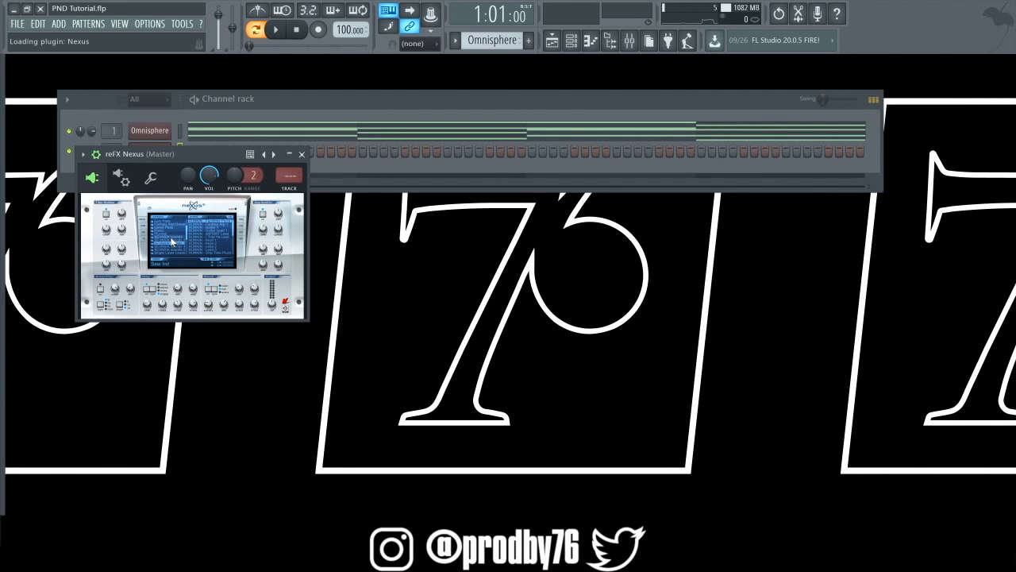
left_click(172, 241)
left_click_drag(233, 221, 235, 251)
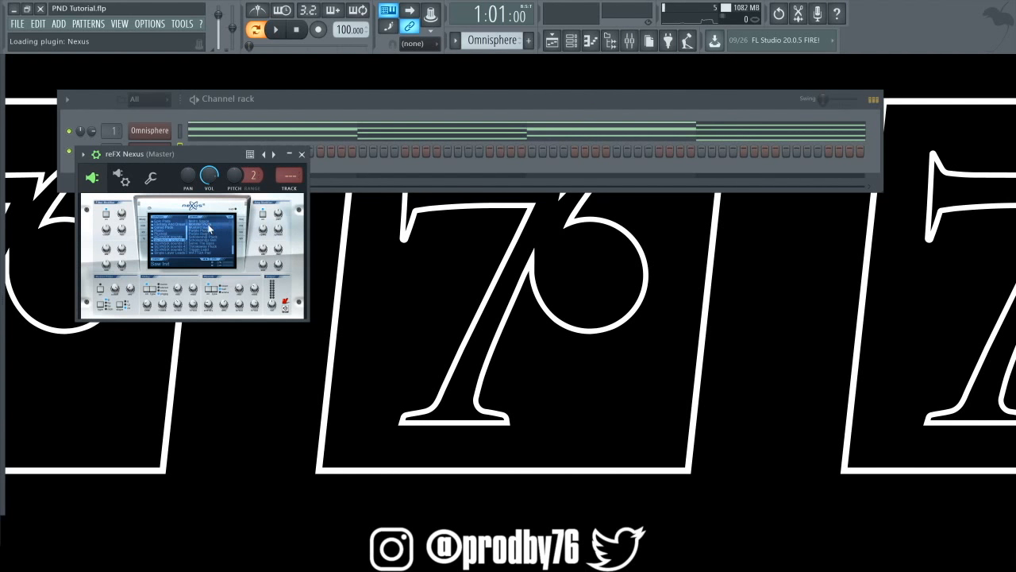
left_click(209, 225)
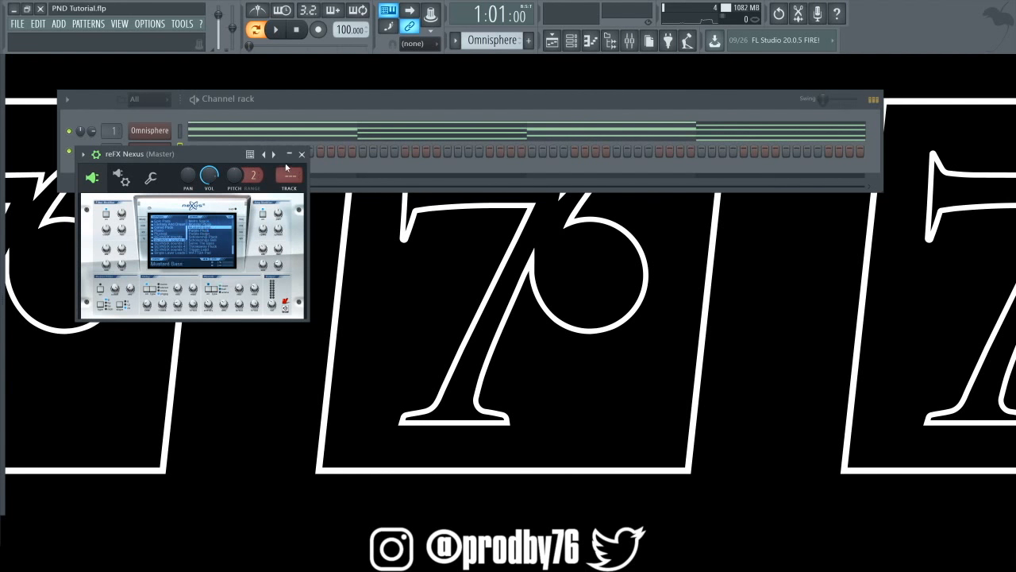
left_click(302, 154)
Audition a few notes of the bass preset on the Nexus channel.
key("b")
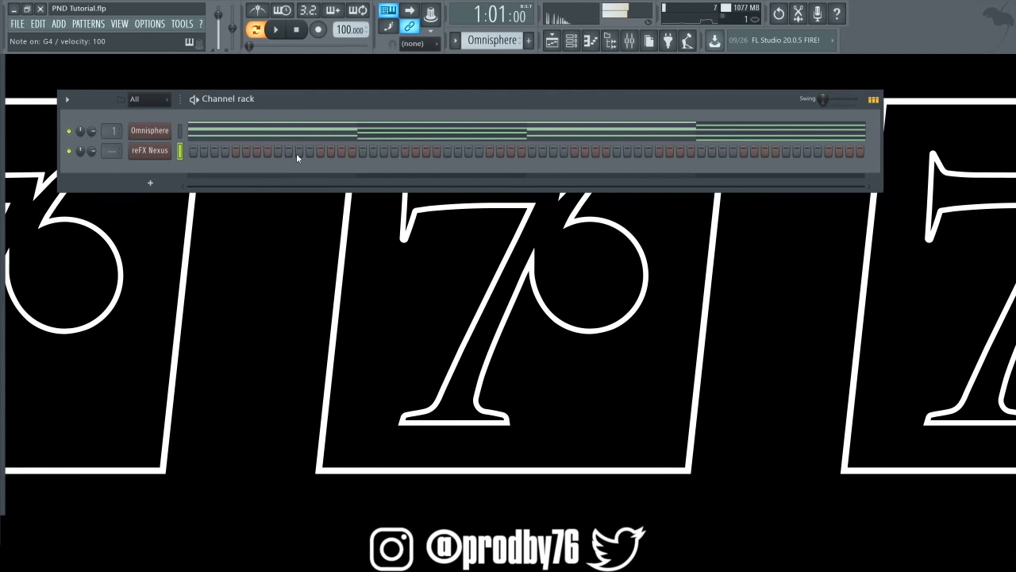
key("b")
key("d")
key("v")
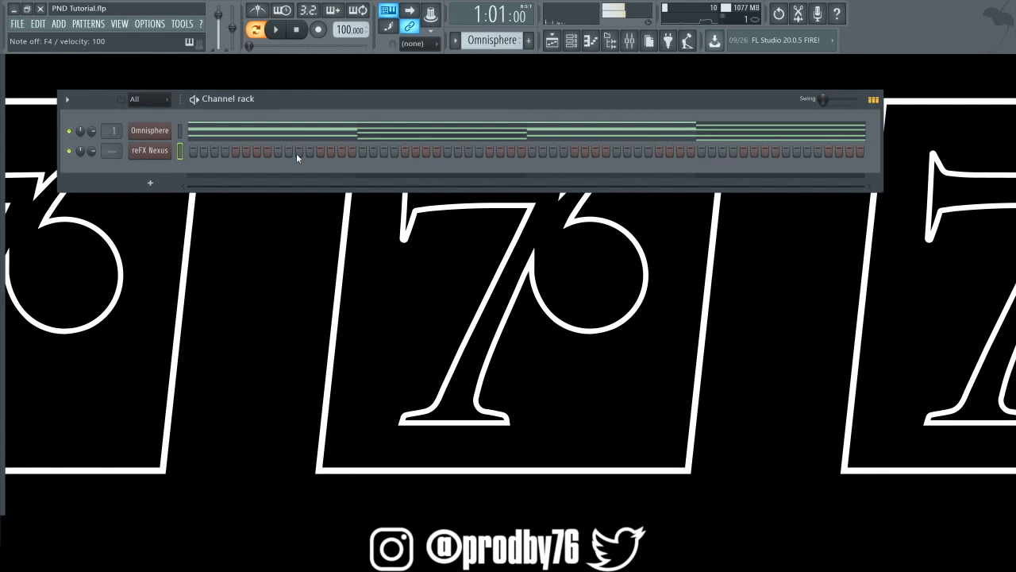
Reopen the Nexus plugin, look at its modulation page and close the plugin window.
left_click(148, 150)
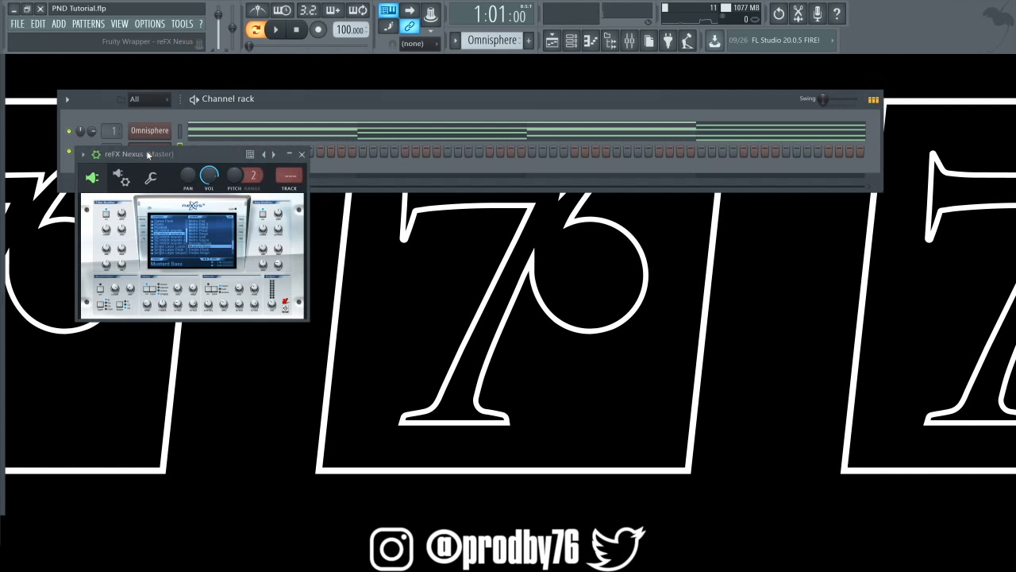
left_click(150, 234)
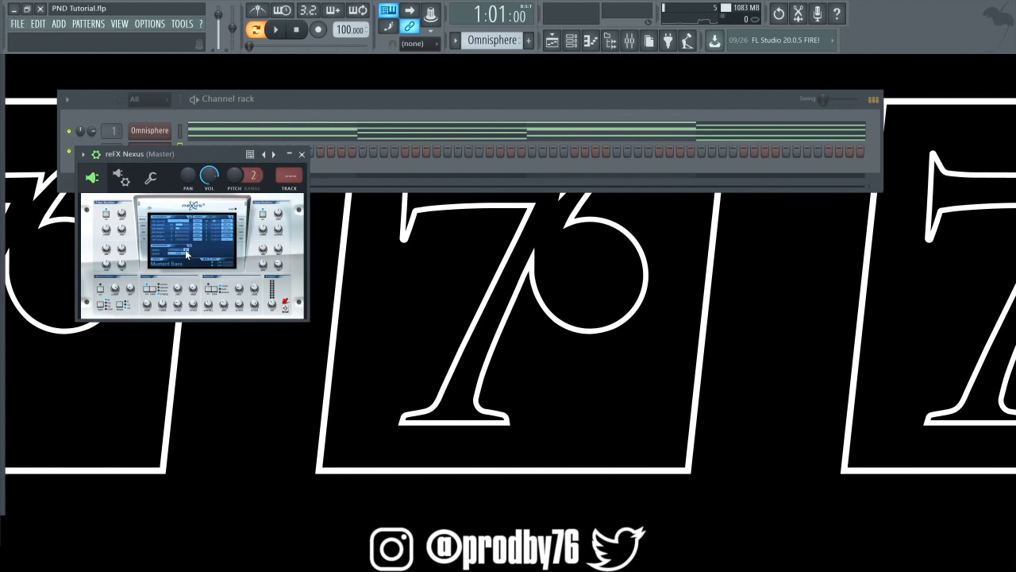
left_click(302, 154)
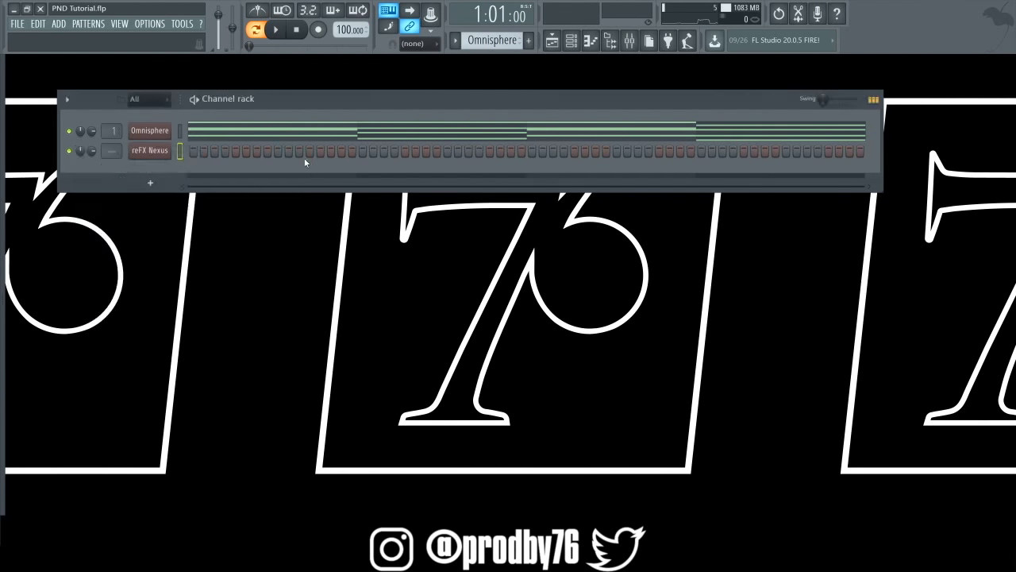
Open the reFX Nexus channel's piano roll and audition several bass notes against the ghosted chords.
right_click(150, 150)
left_click(191, 150)
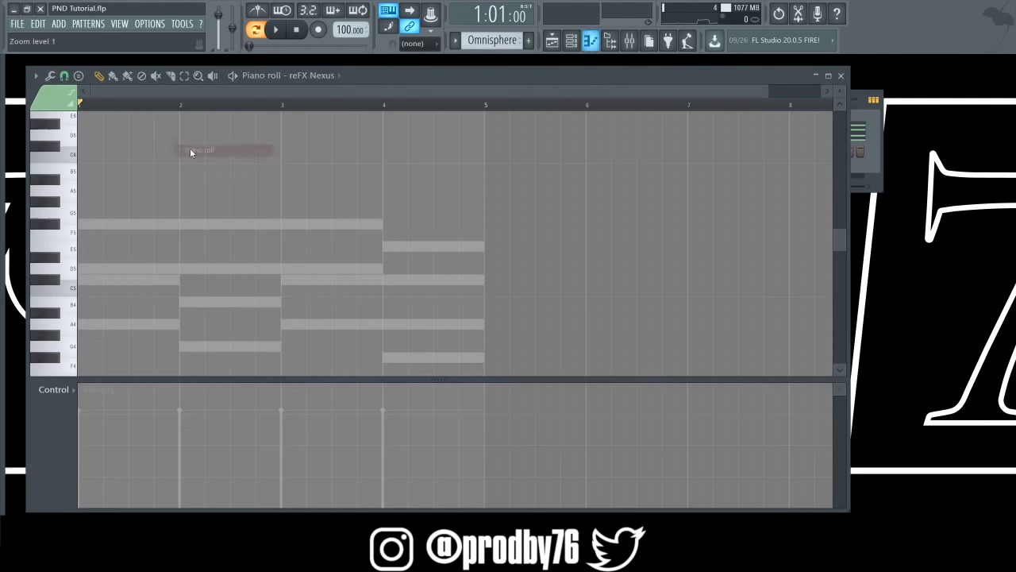
key("q")
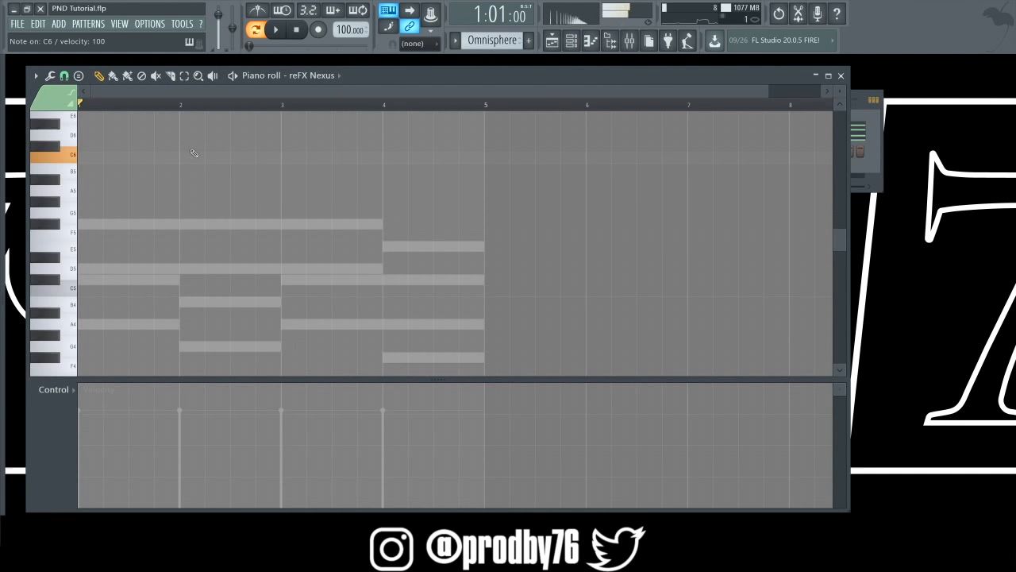
key("v")
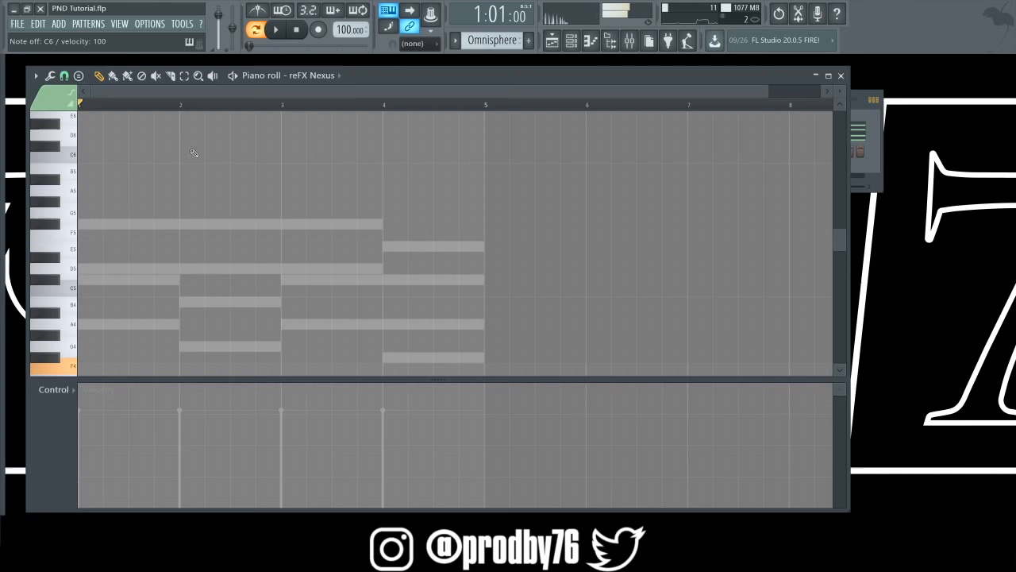
key("b")
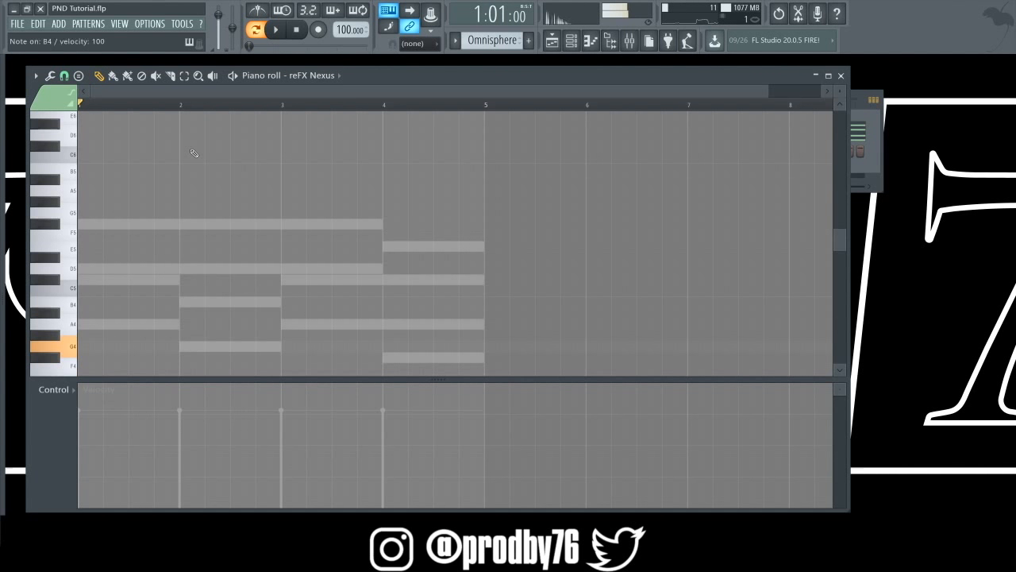
key("m")
Draw bass notes A4, G4, B4 and F#4 at the starts of bars 1 to 4, shorten the last to one bar and play the pattern.
scroll(183, 157, "down", 5)
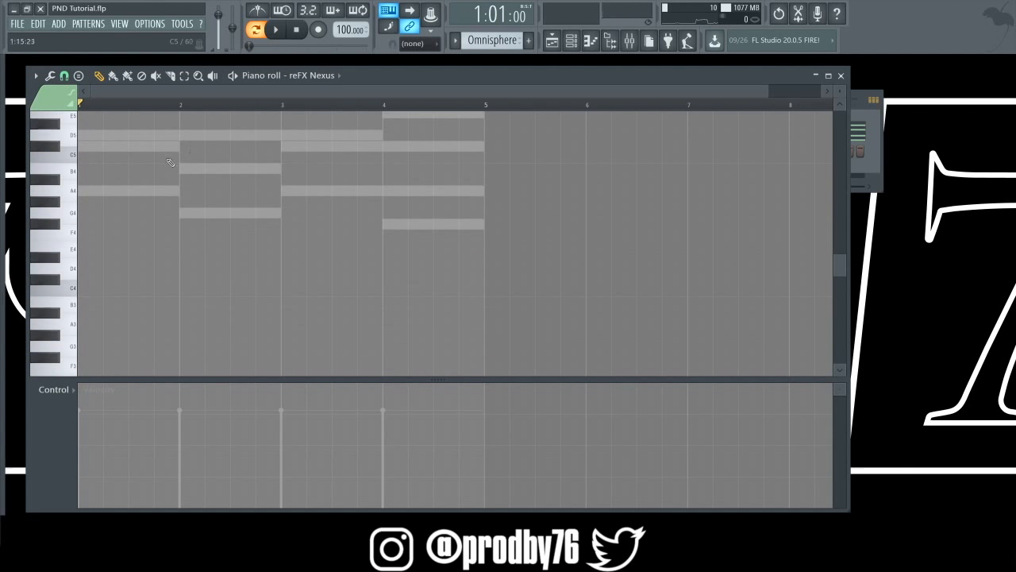
scroll(109, 178, "up", 4)
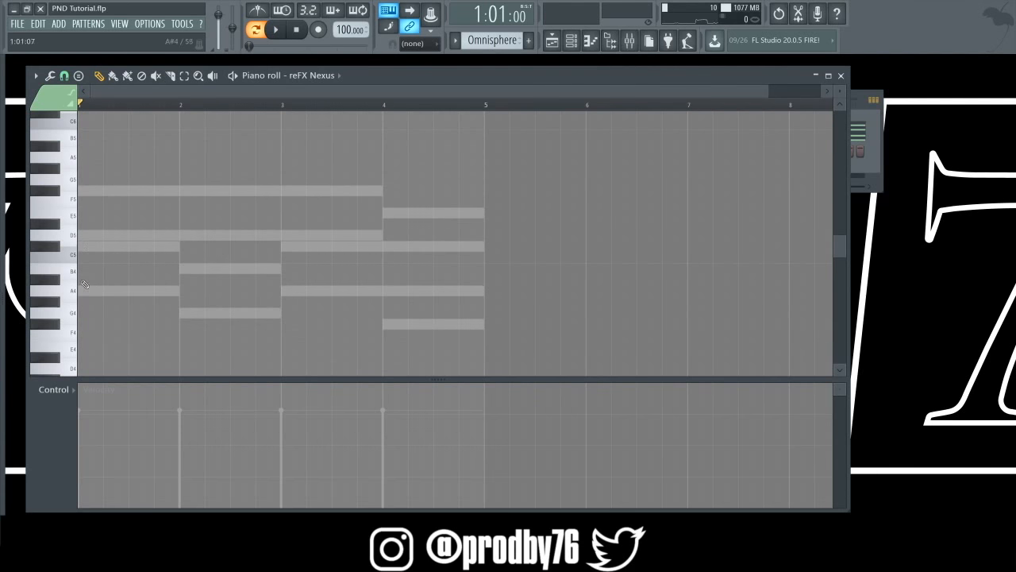
left_click(86, 291)
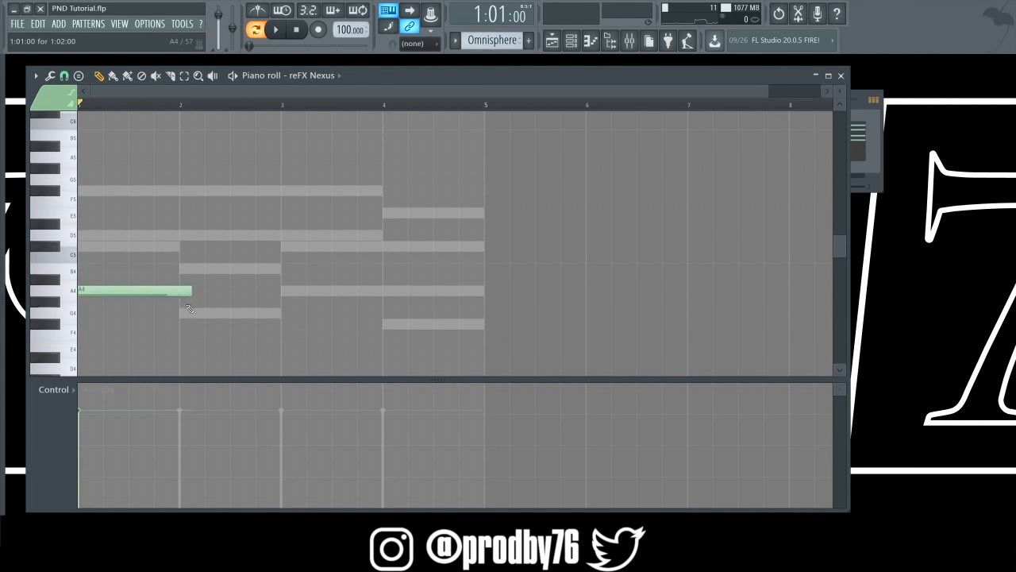
left_click(189, 311)
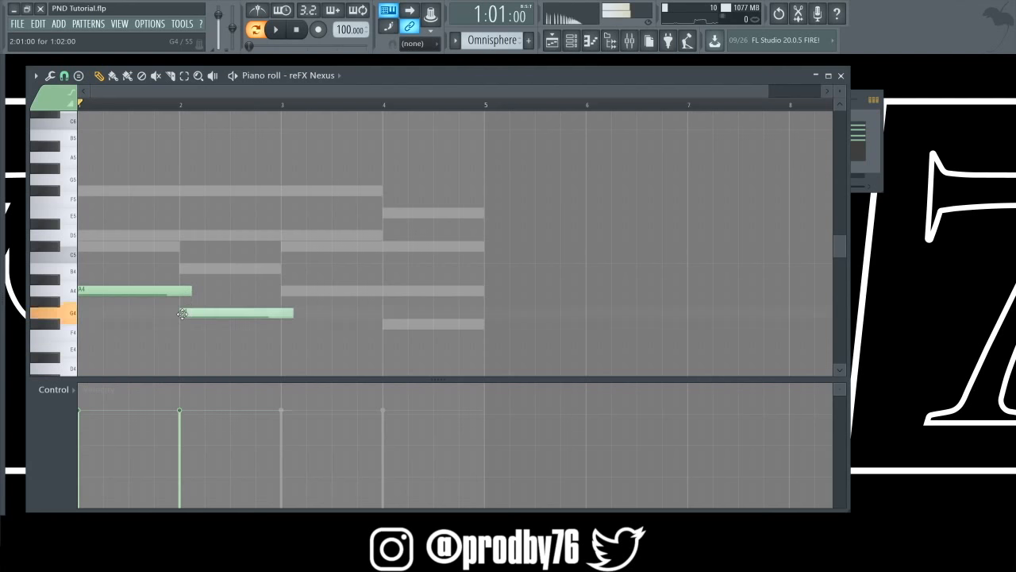
left_click(281, 266)
left_click(383, 319)
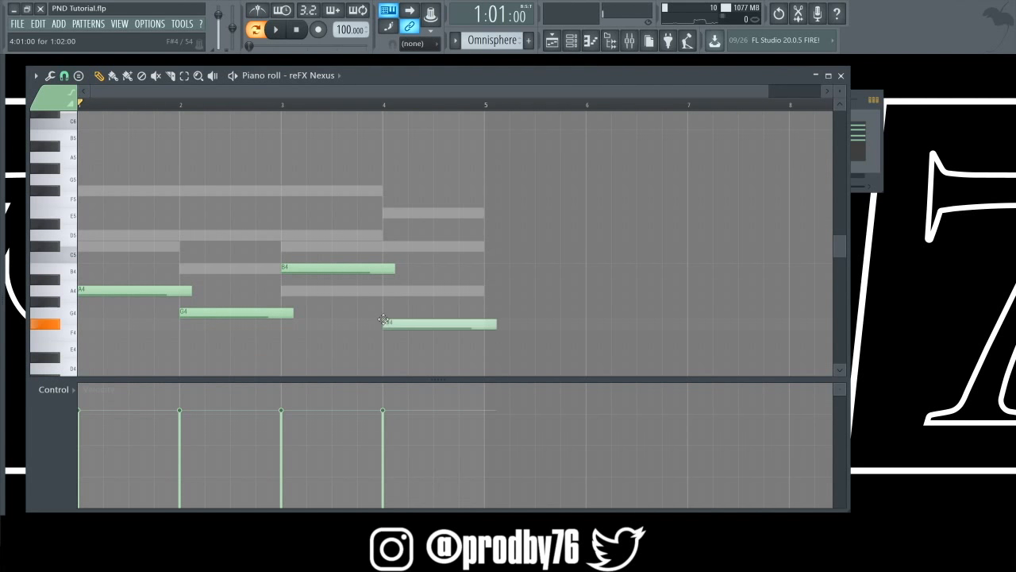
left_click_drag(496, 322, 485, 327)
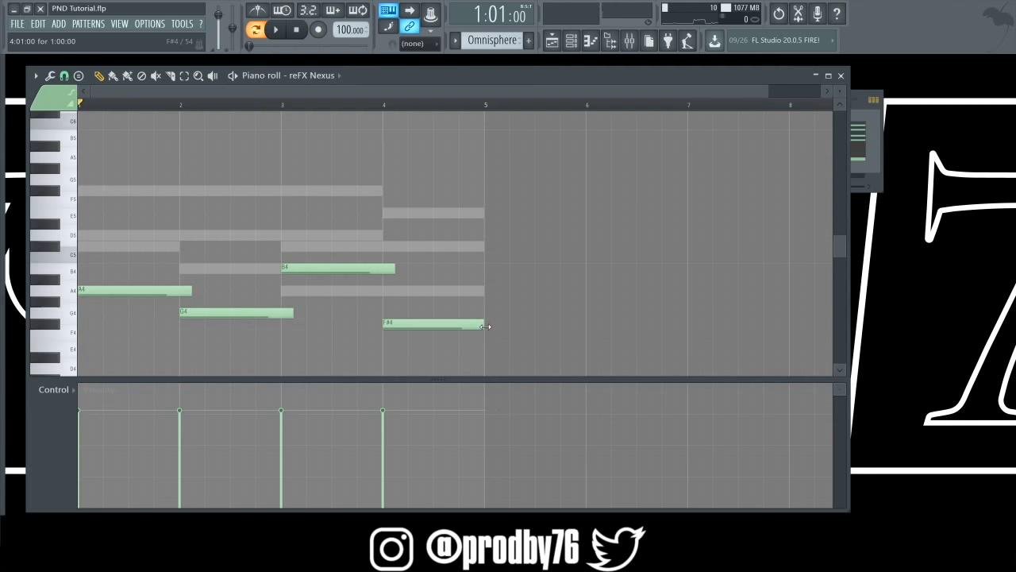
key("space")
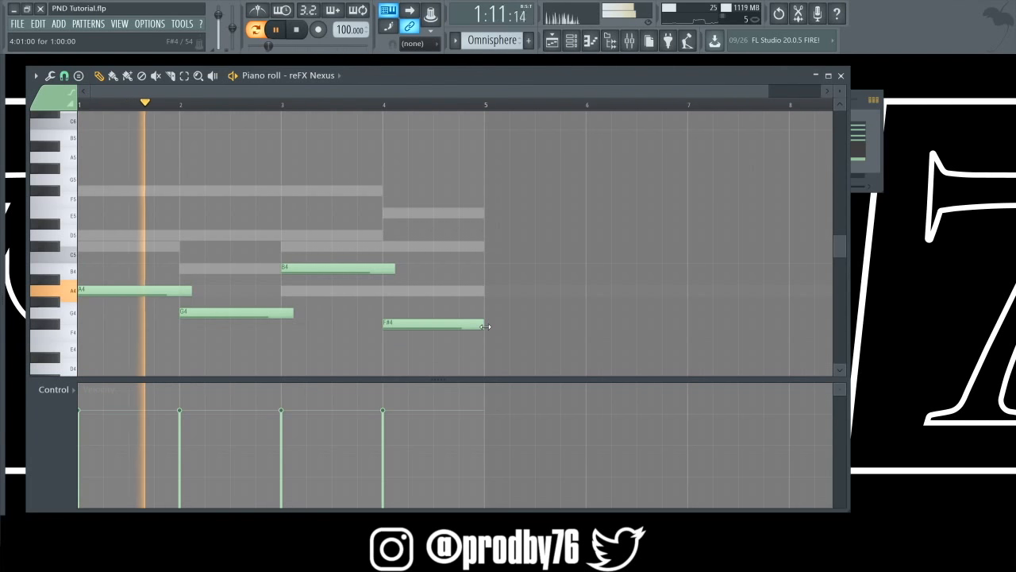
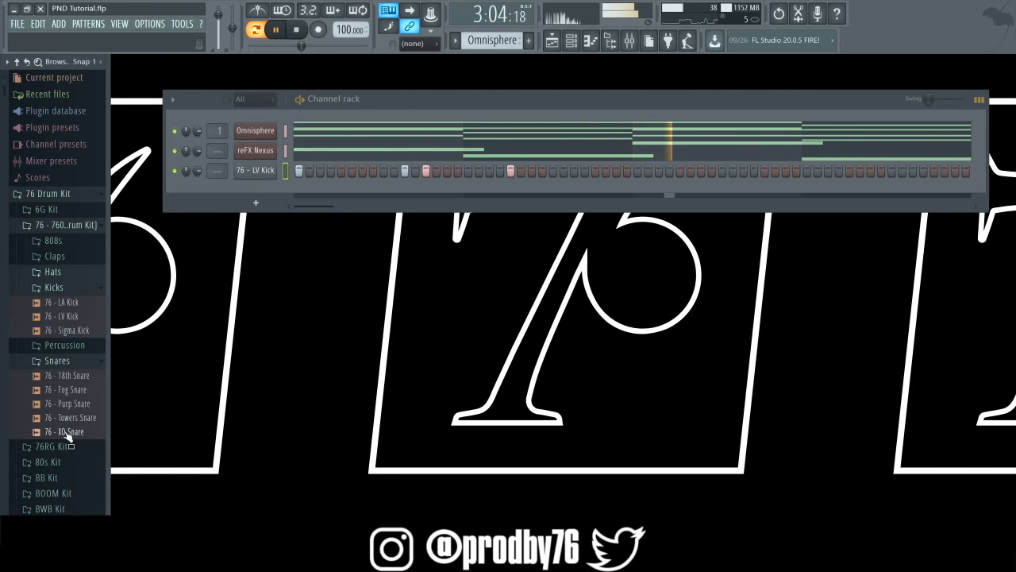
Audition the snare samples of the 76 drum kit and add 76 - 18th Snare as a new channel.
left_click(66, 433)
left_click(70, 417)
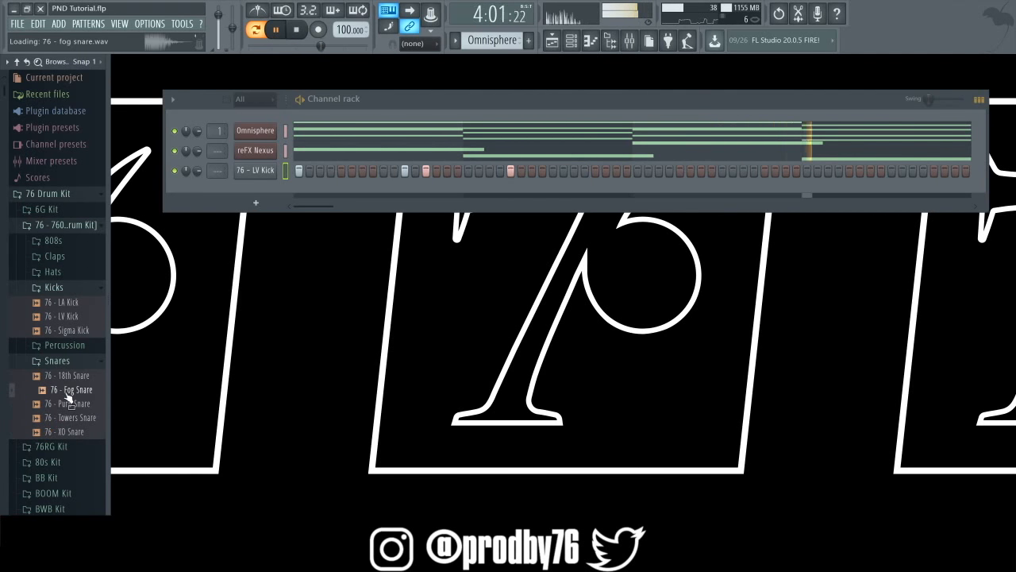
left_click(69, 404)
left_click(67, 377)
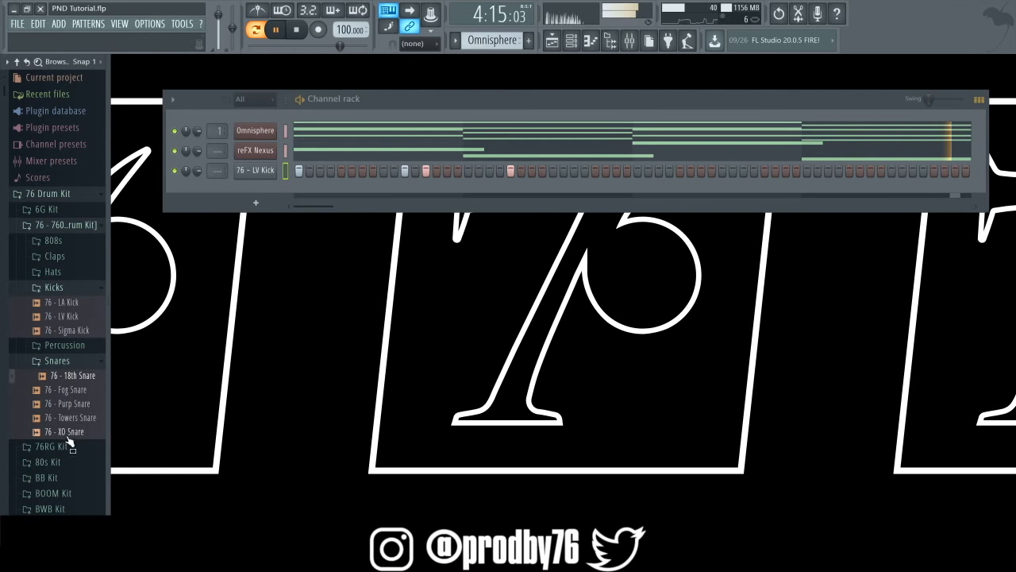
left_click(68, 433)
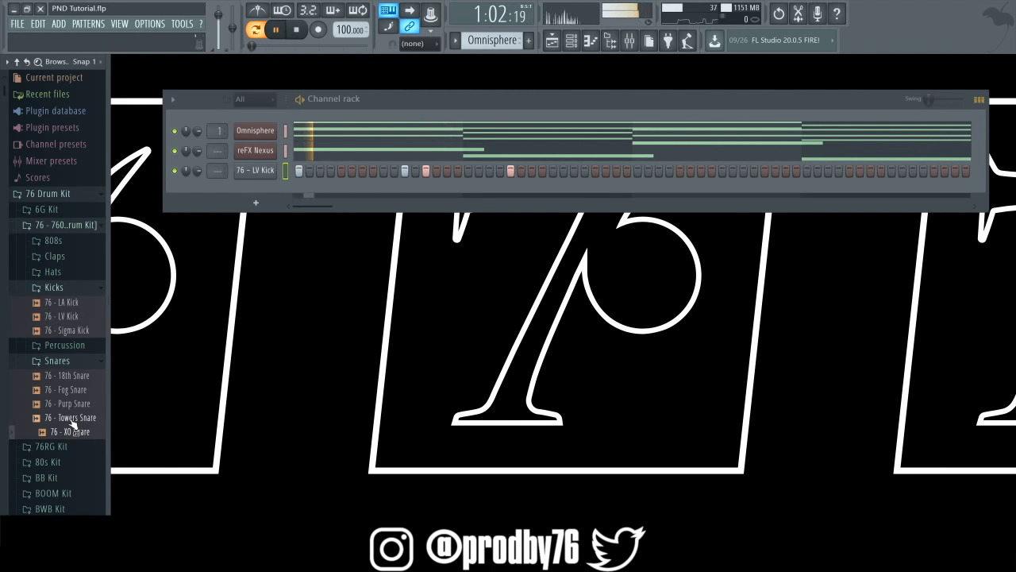
left_click(72, 418)
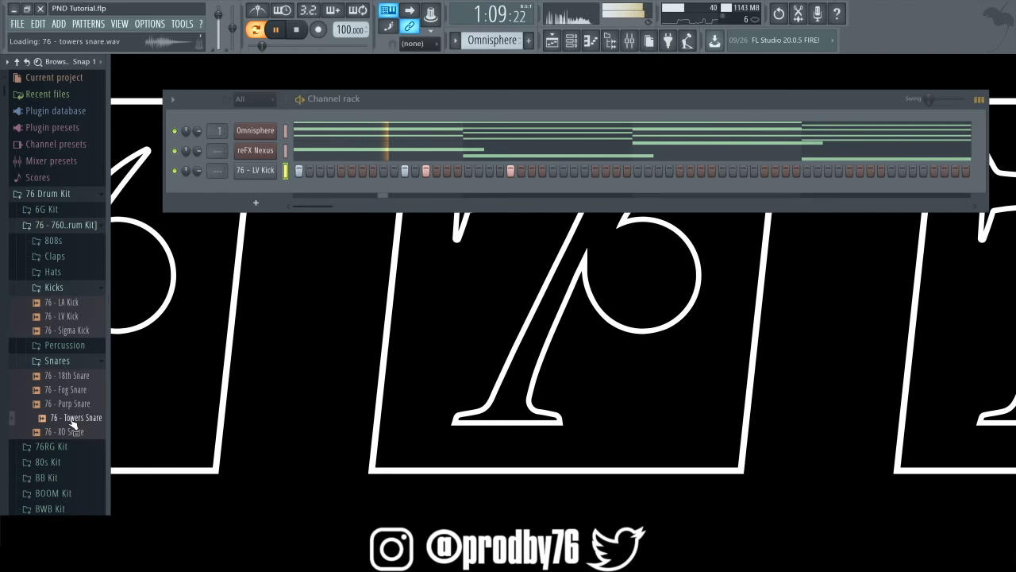
left_click(72, 375)
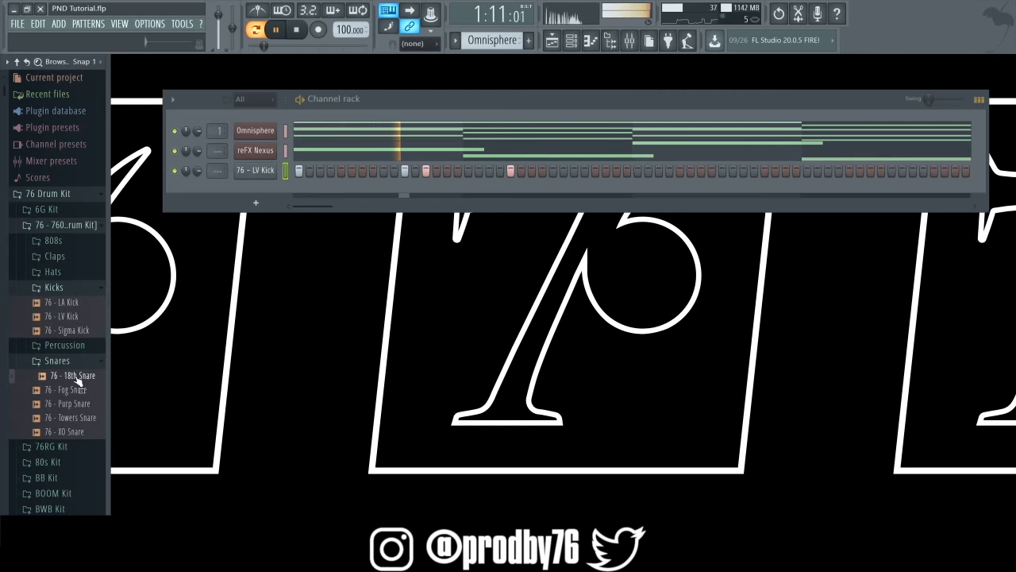
left_click_drag(76, 376, 281, 193)
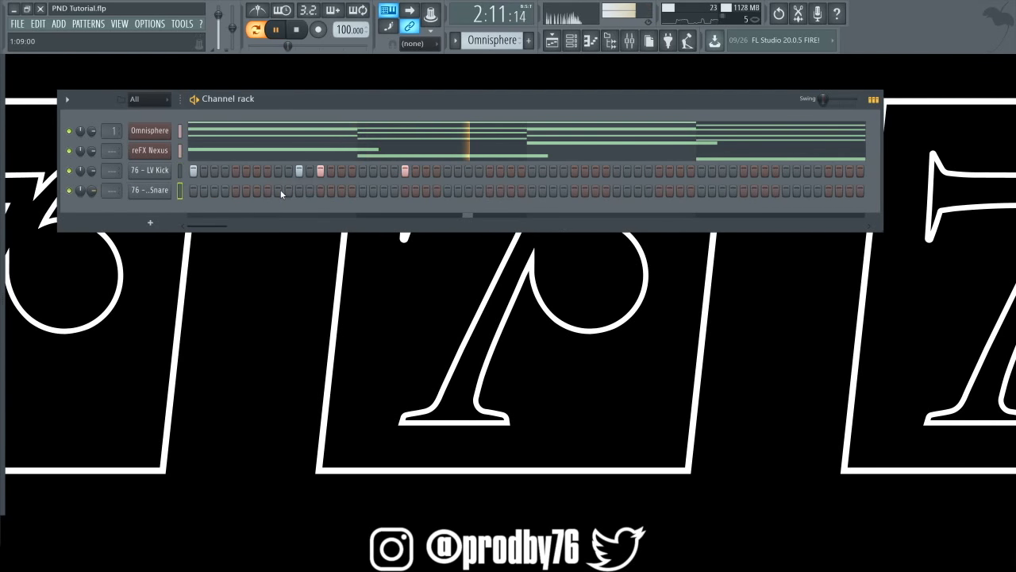
Place snare hits on step 9 of each of the four bars.
left_click(447, 189)
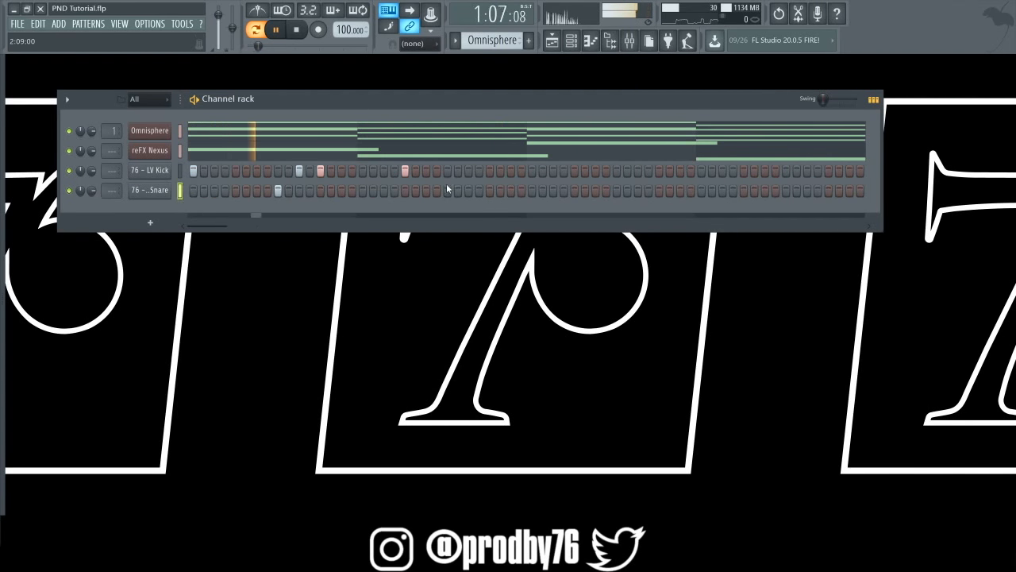
left_click(617, 191)
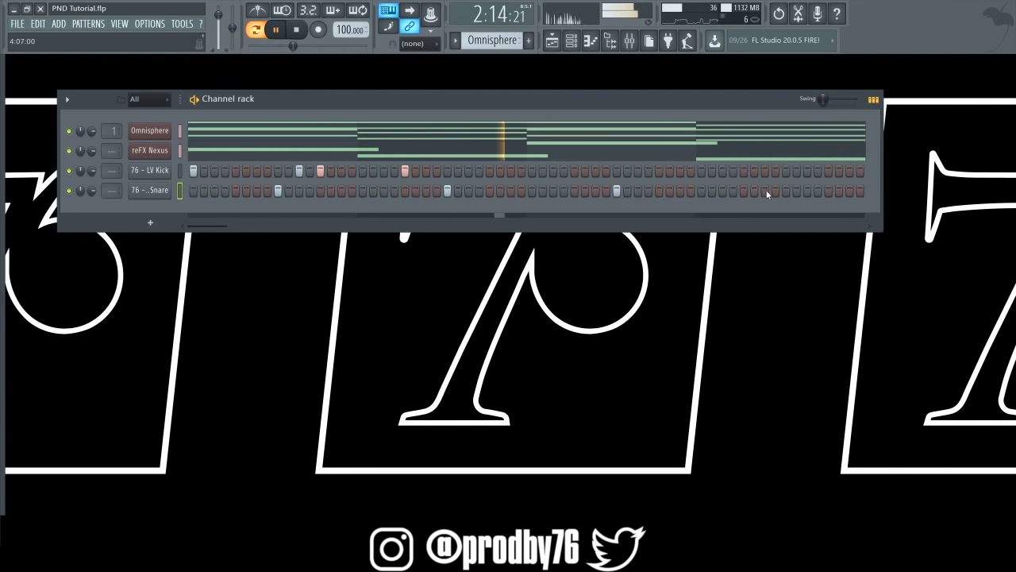
left_click(787, 192)
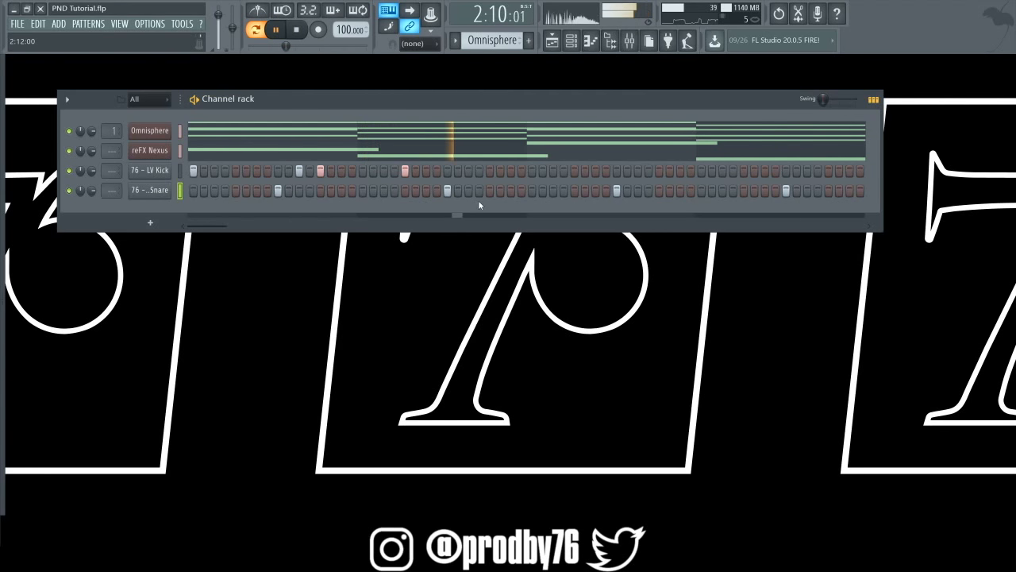
Add LV Kick hits on steps 1 and 5 of bar 3 and on steps 3 and 7 of bar 4.
left_click(532, 170)
left_click(574, 170)
key("space")
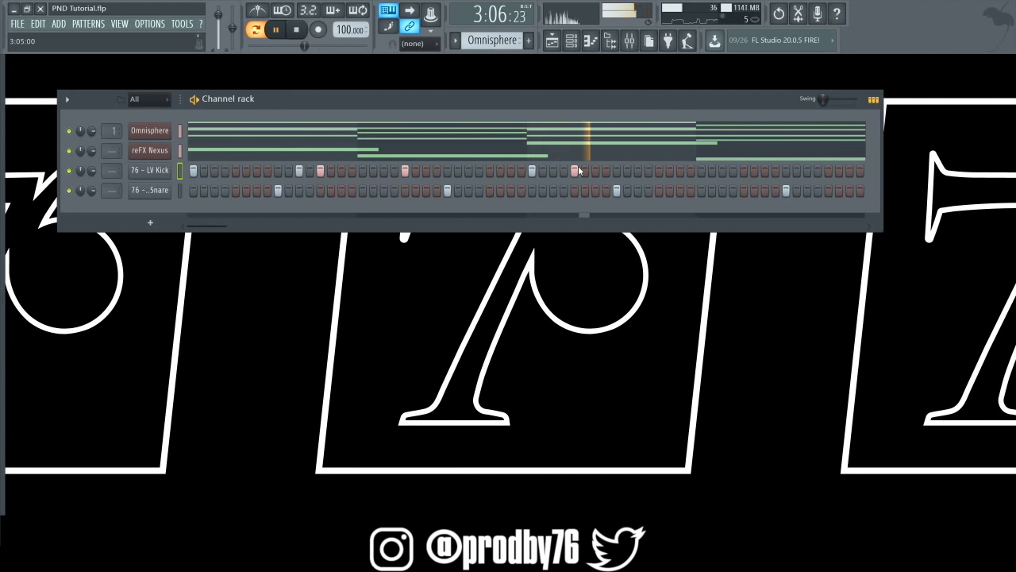
left_click(723, 171)
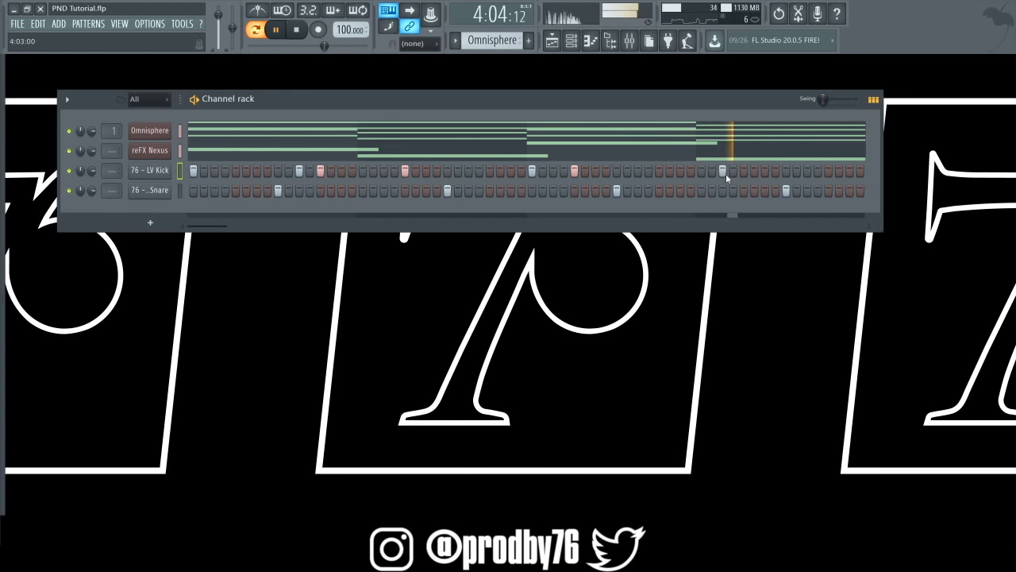
left_click(765, 171)
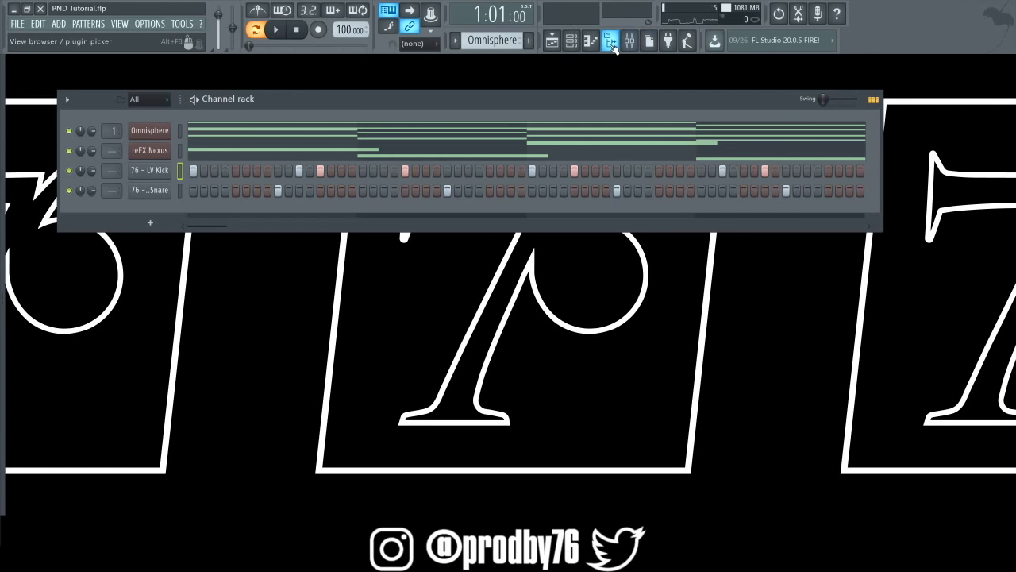
Audition the Wired, Xzyxx and Zone hi-hat samples in the drum kit's Hats folder.
mouse_move(2, 380)
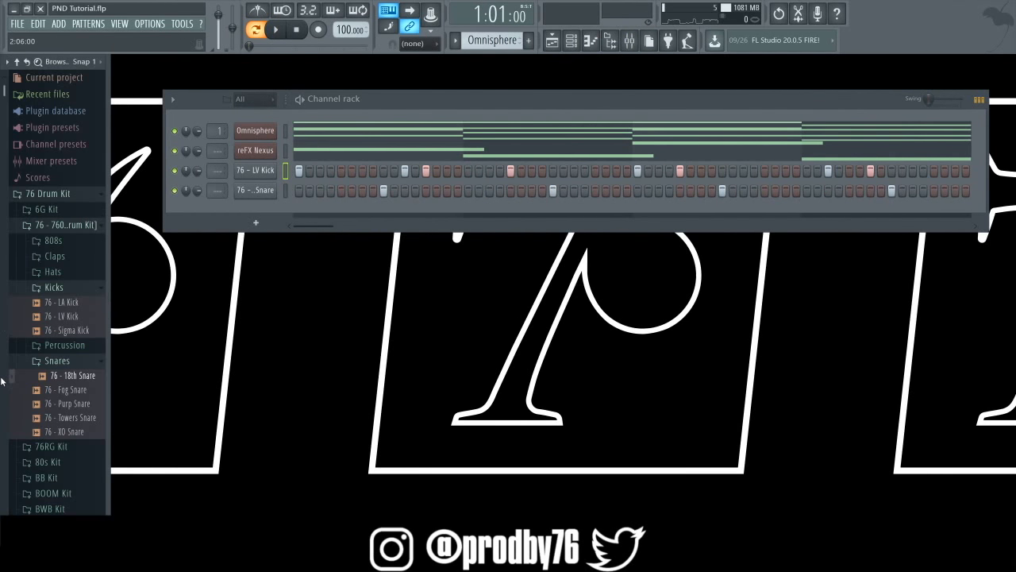
left_click(53, 272)
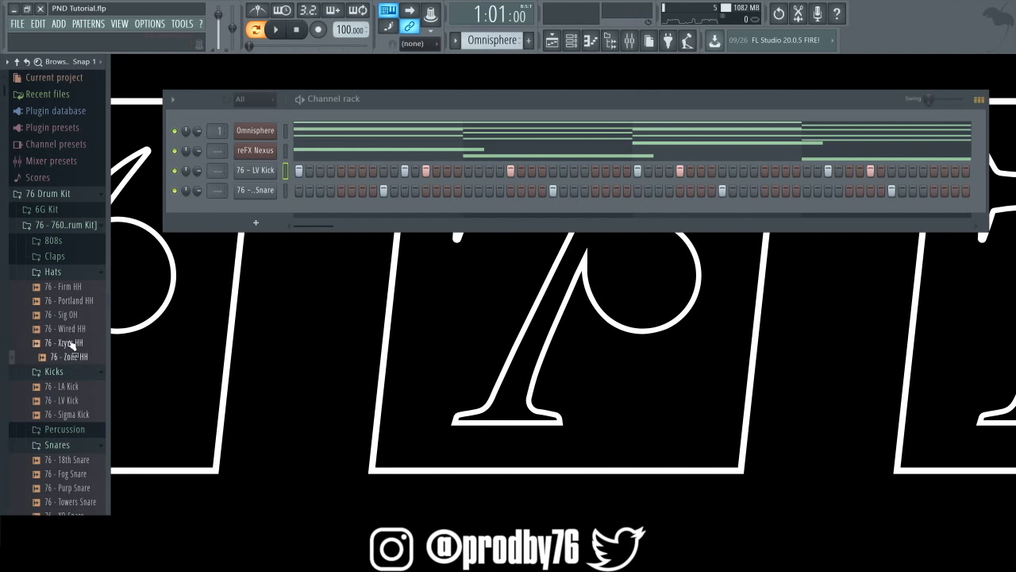
left_click(70, 330)
left_click(73, 342)
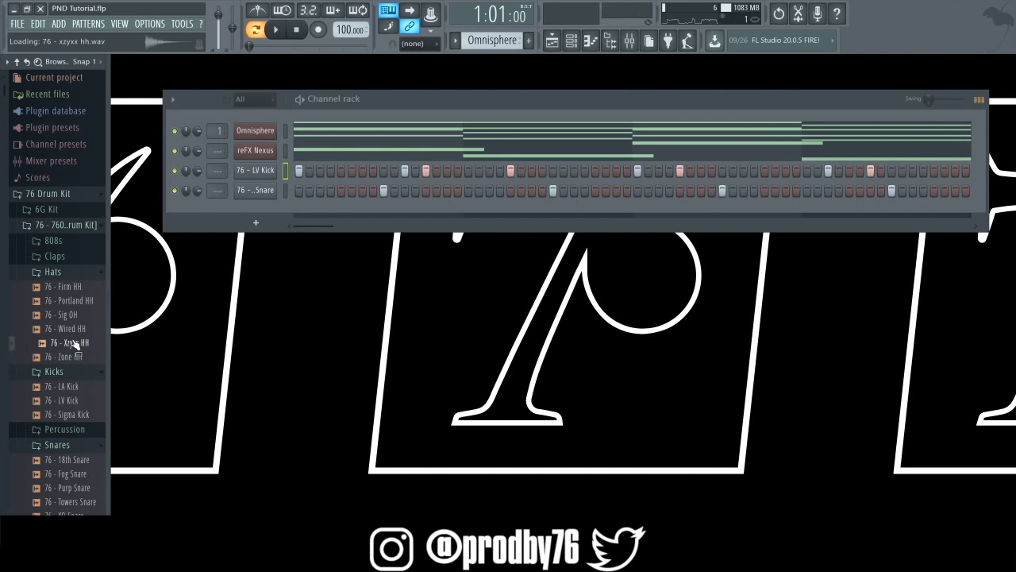
left_click(75, 358)
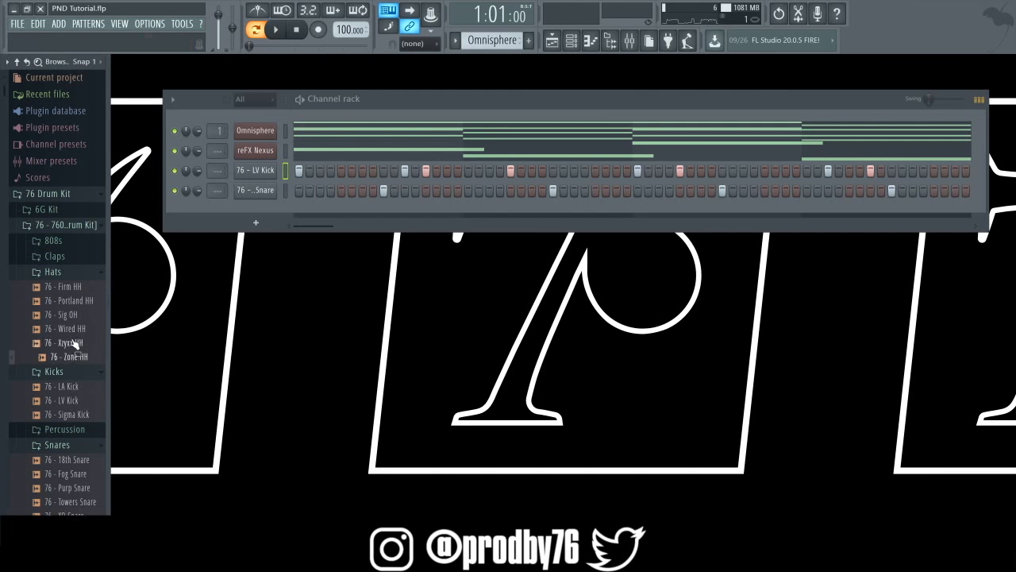
left_click(75, 344)
Add 76 - Zone HH as a new channel and fill every 2 steps with hi-hat hits.
left_click_drag(80, 358, 161, 211)
right_click(161, 211)
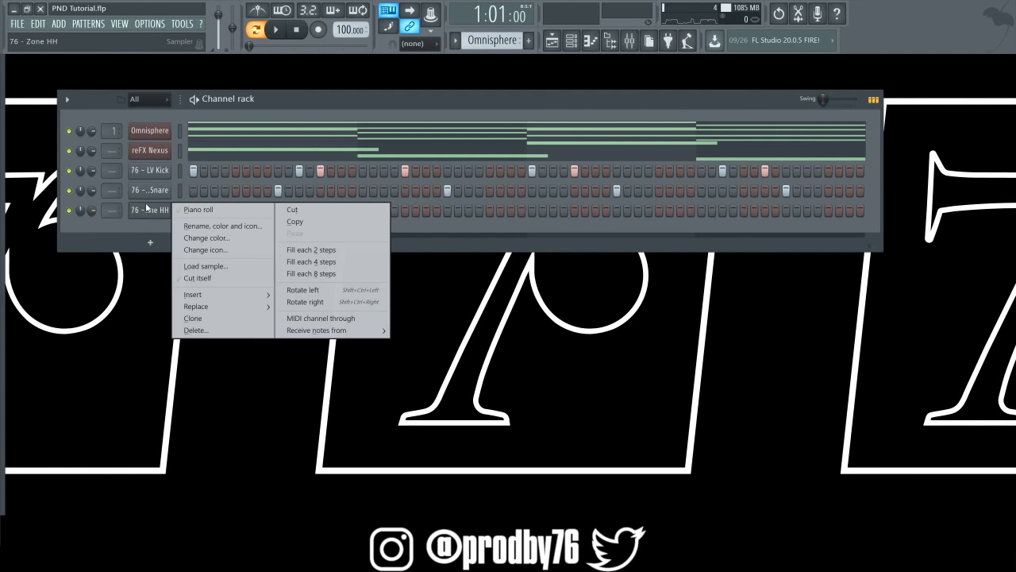
left_click(323, 253)
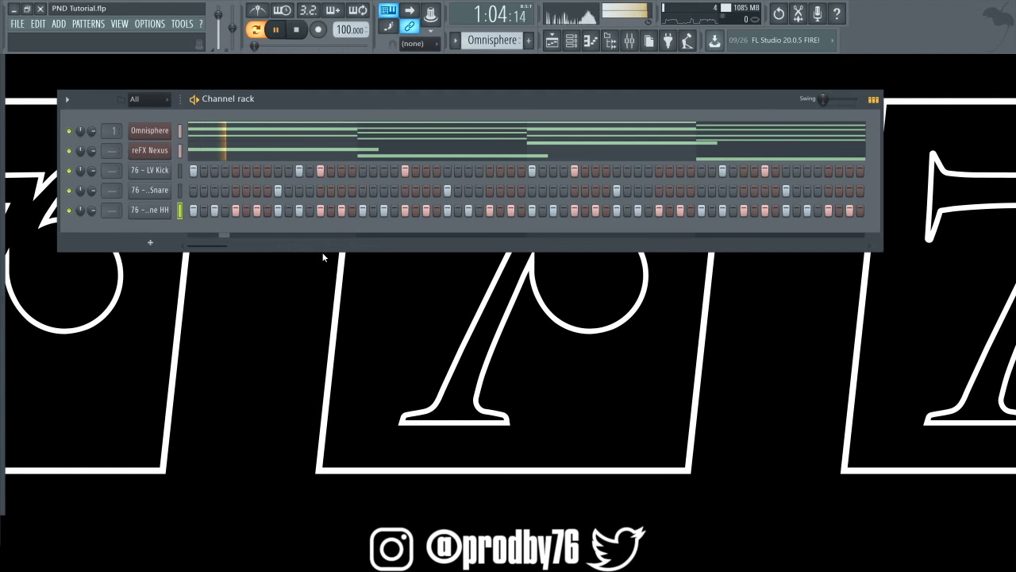
Set the Zone HH volume envelope to zero attack, maximum hold, and zero decay and sustain, and close the channel settings.
left_click(151, 210)
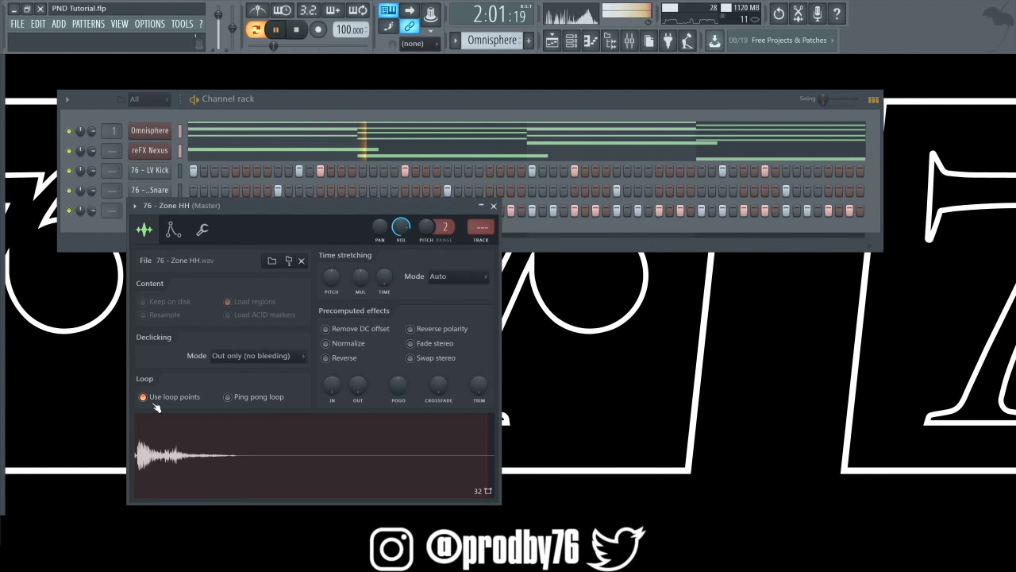
left_click(173, 229)
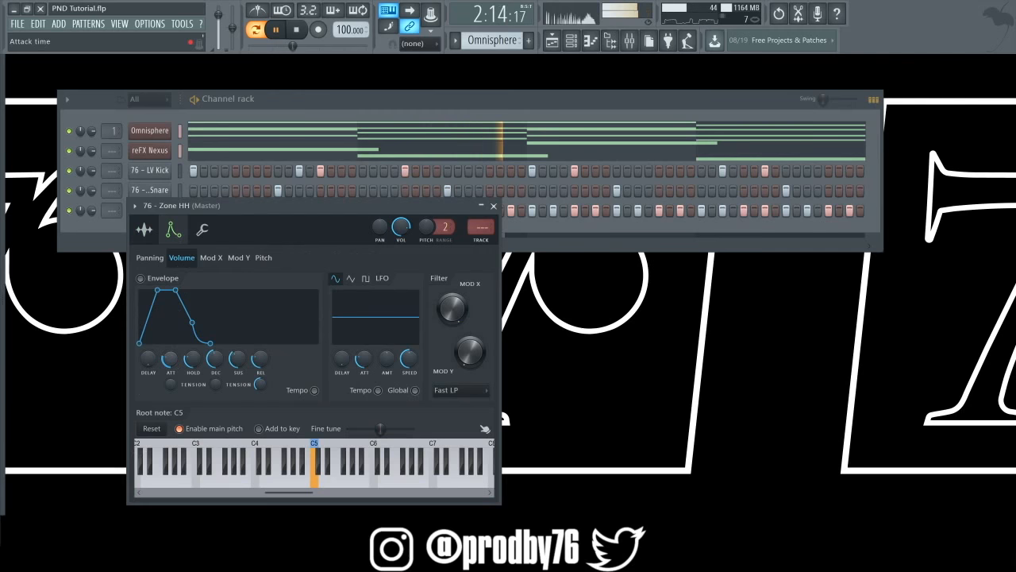
left_click_drag(170, 359, 193, 309)
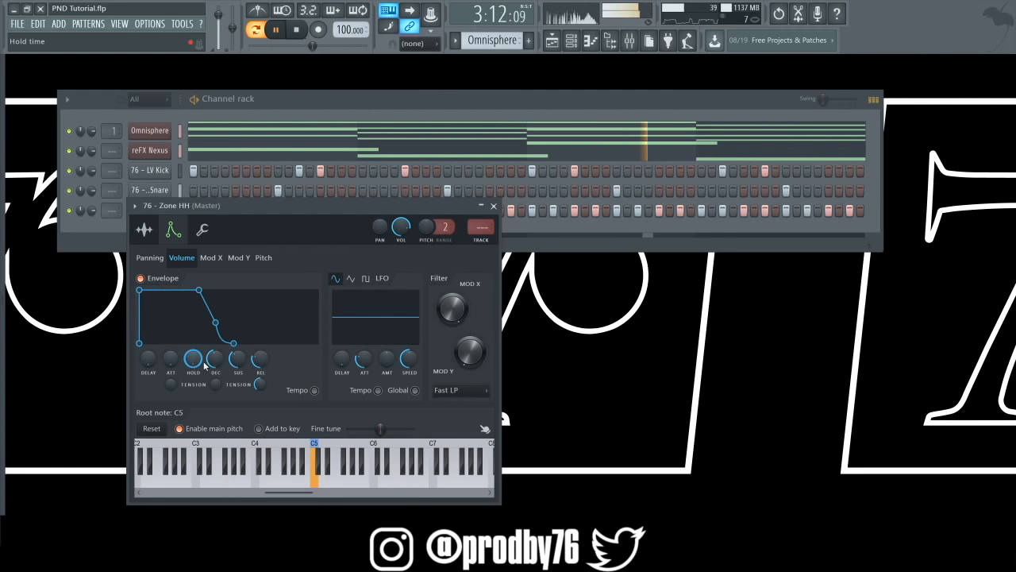
left_click_drag(216, 360, 239, 405)
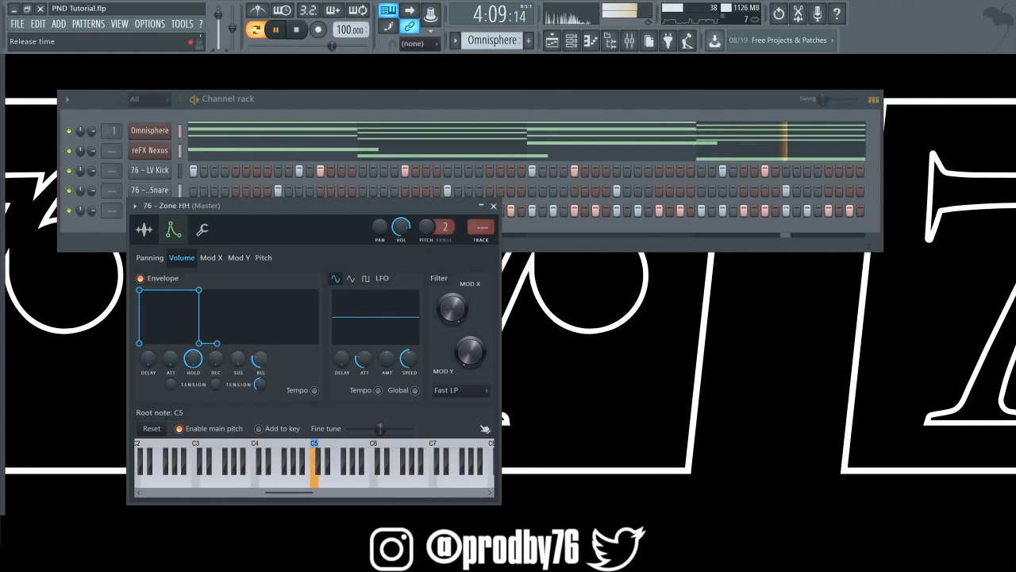
left_click(493, 206)
Open the Zone HH pattern in the piano roll and delete the hi-hat hits inside bar 5.
right_click(160, 213)
left_click(187, 210)
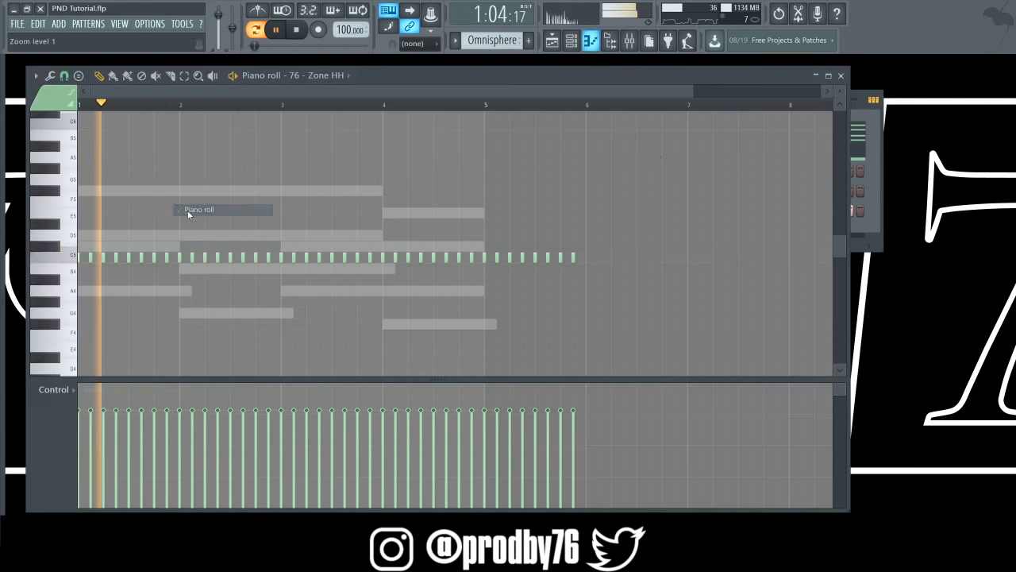
right_click(571, 257)
right_click(532, 258)
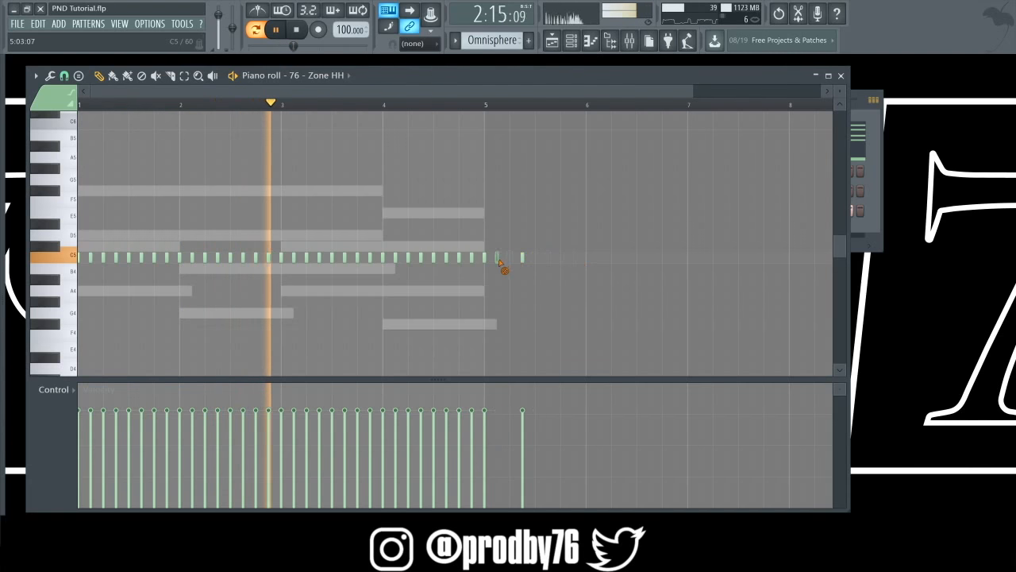
right_click(501, 257)
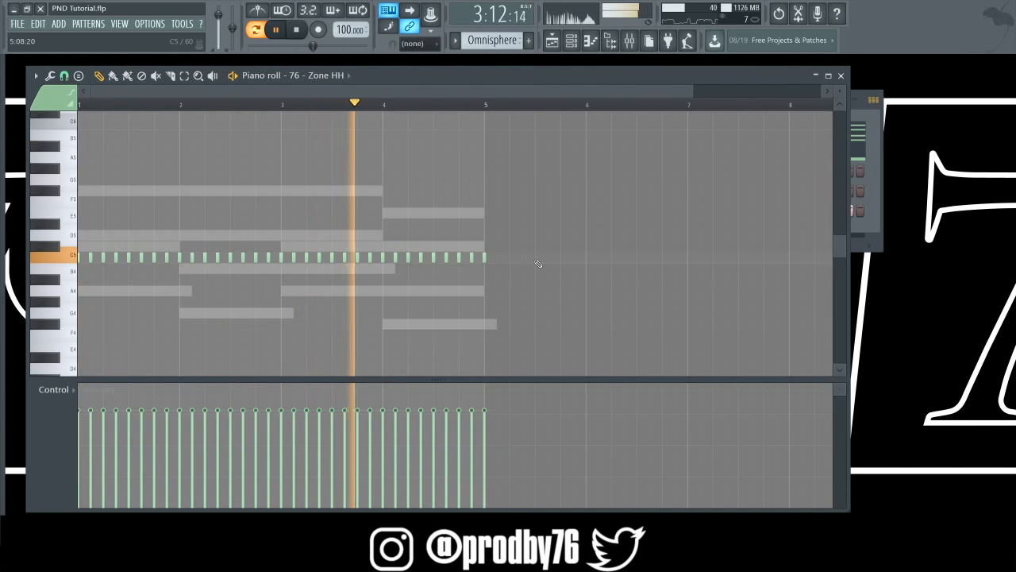
Lengthen all hi-hat notes to meet each other with the articulator, and remove the extra hit at the start of bar 5.
key("alt+l")
left_click(563, 339)
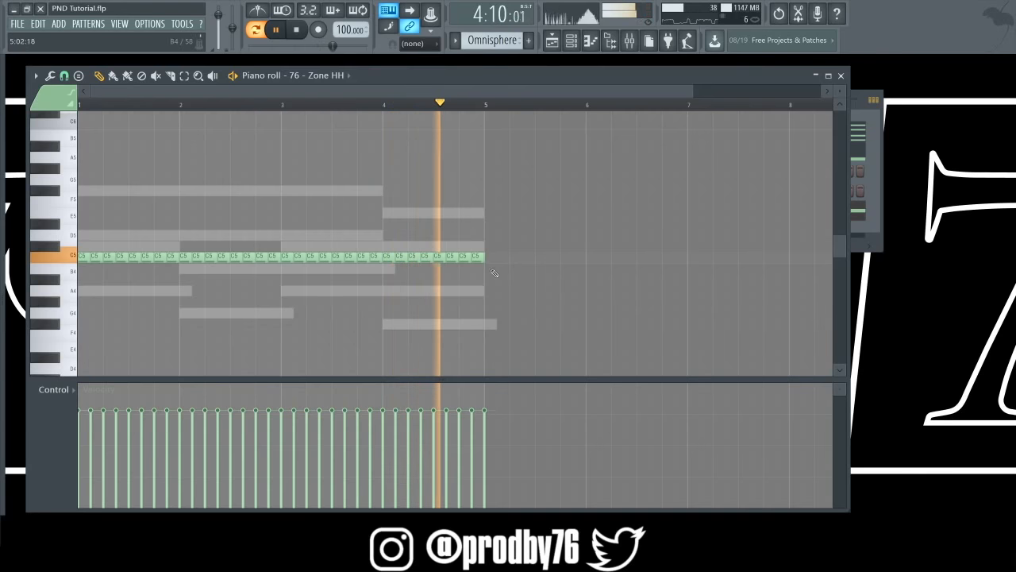
left_click_drag(695, 88, 486, 119)
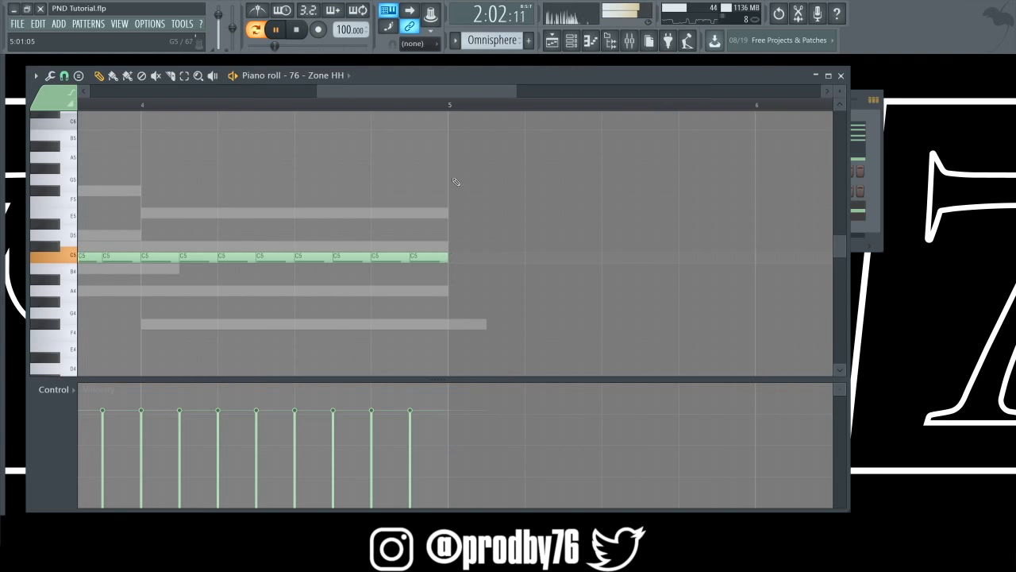
Lower the velocity of every second hi-hat hit in bars 1 and 2 to about 50%.
left_click_drag(442, 91, 123, 80)
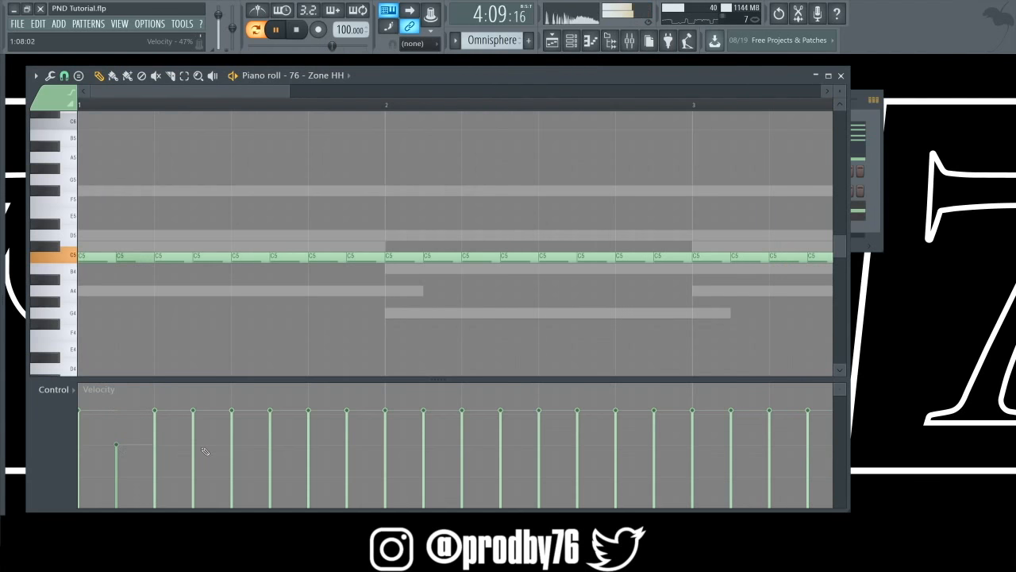
left_click_drag(194, 445, 198, 448)
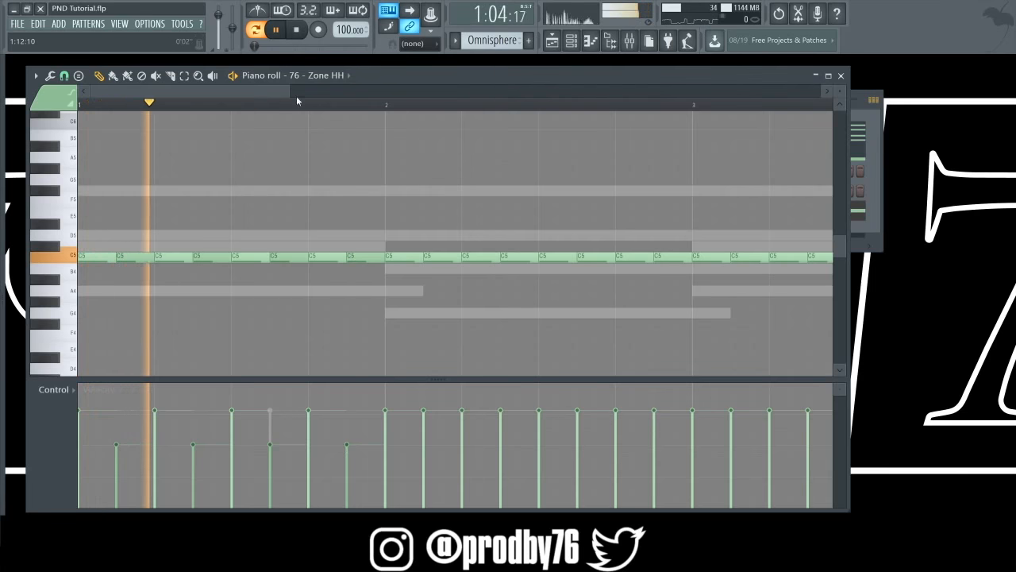
left_click_drag(292, 91, 658, 252)
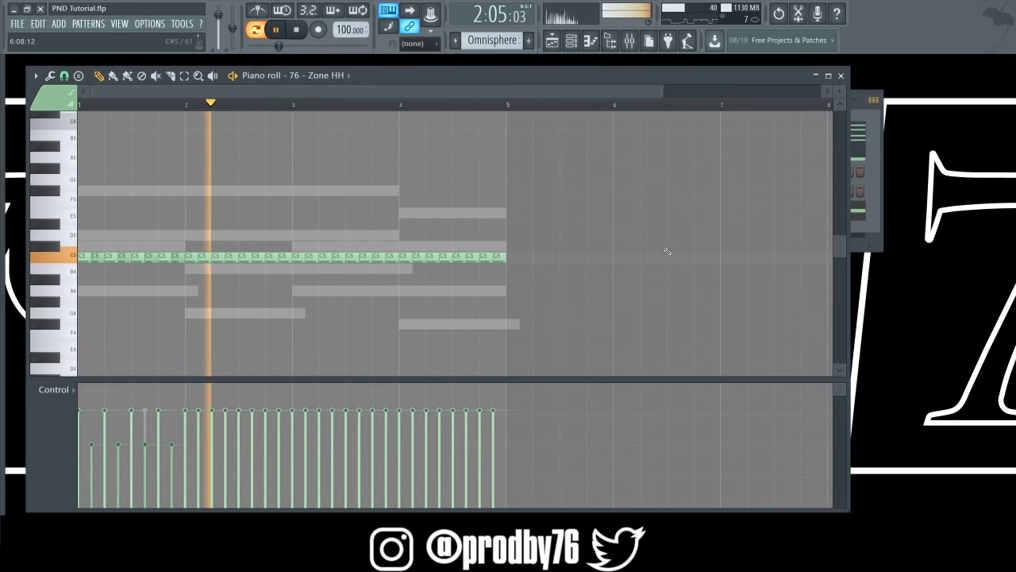
left_click(199, 445)
left_click(225, 445)
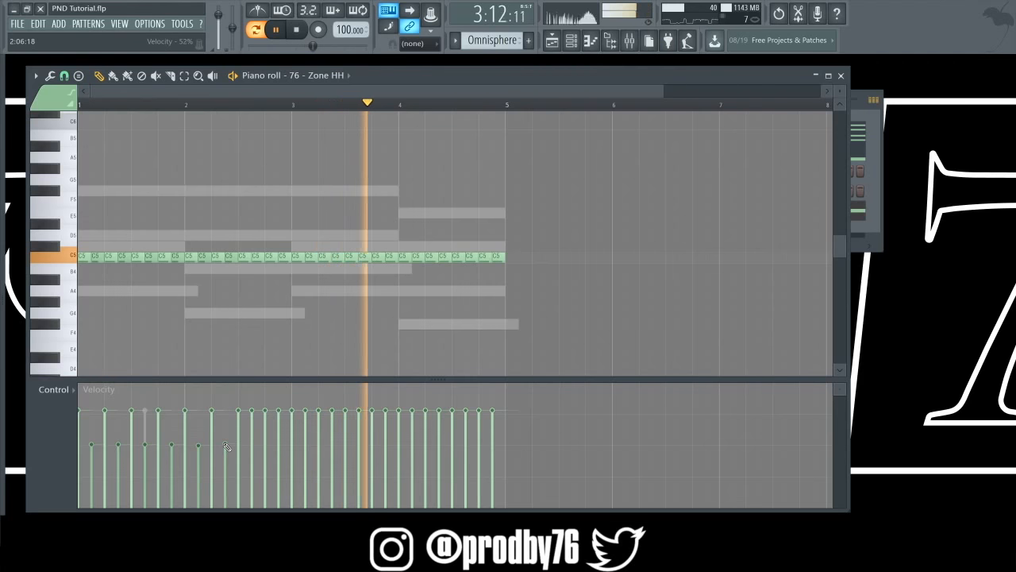
key("space")
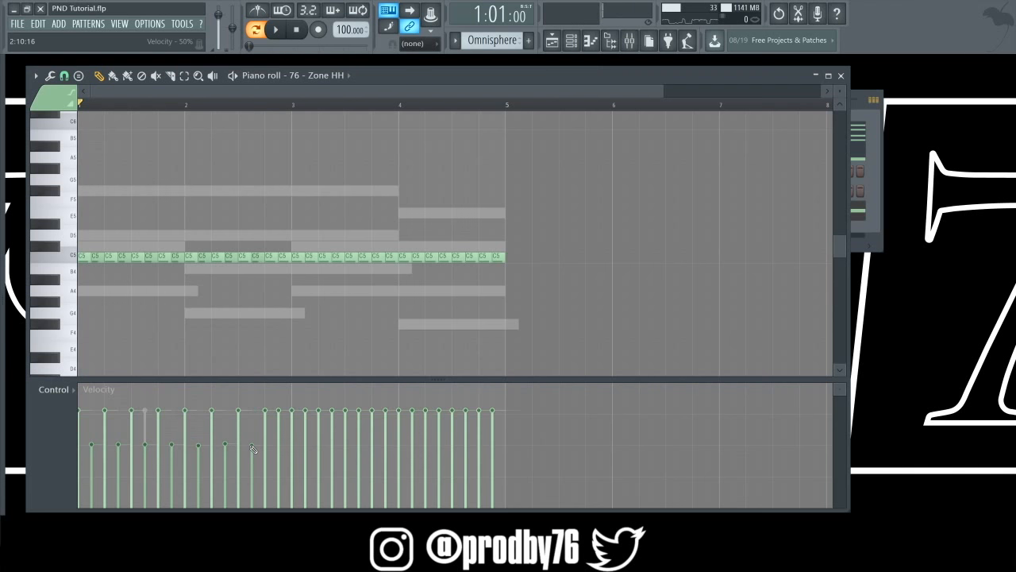
key("space")
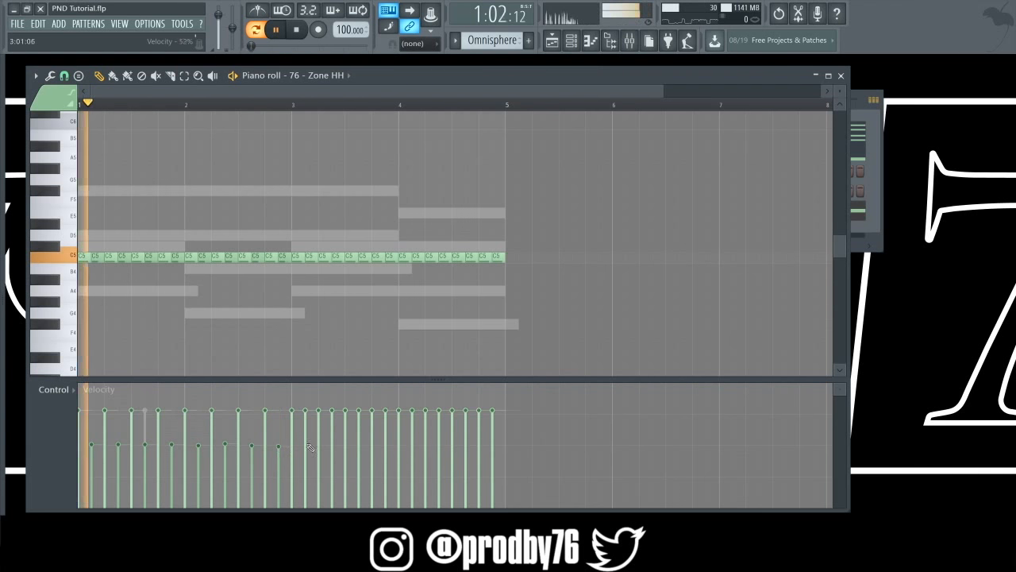
Lower the velocity of every second hi-hat hit in bars 3 and 4 to about 50% and stop playback.
left_click(305, 448)
left_click(332, 447)
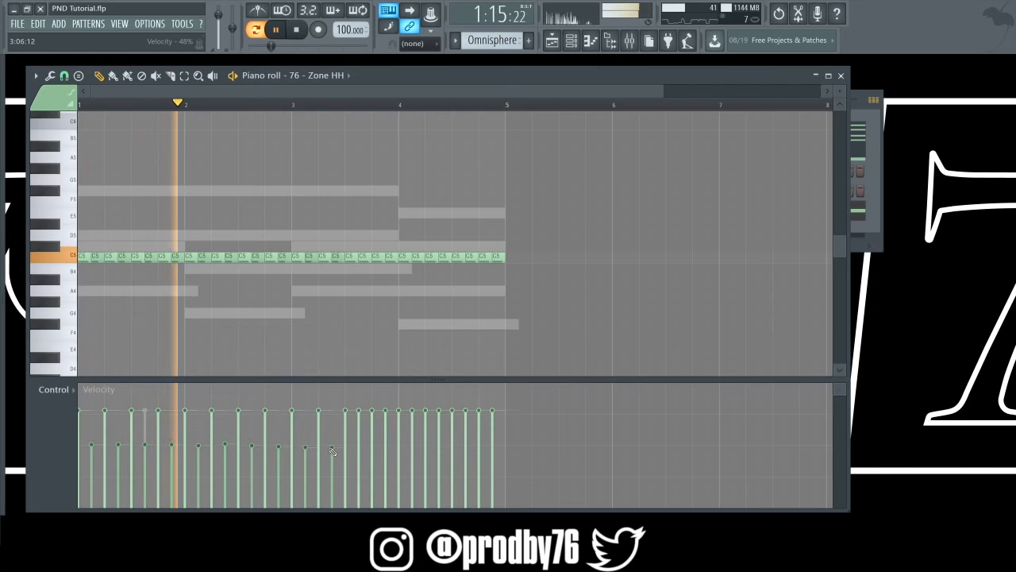
left_click(358, 447)
left_click(385, 447)
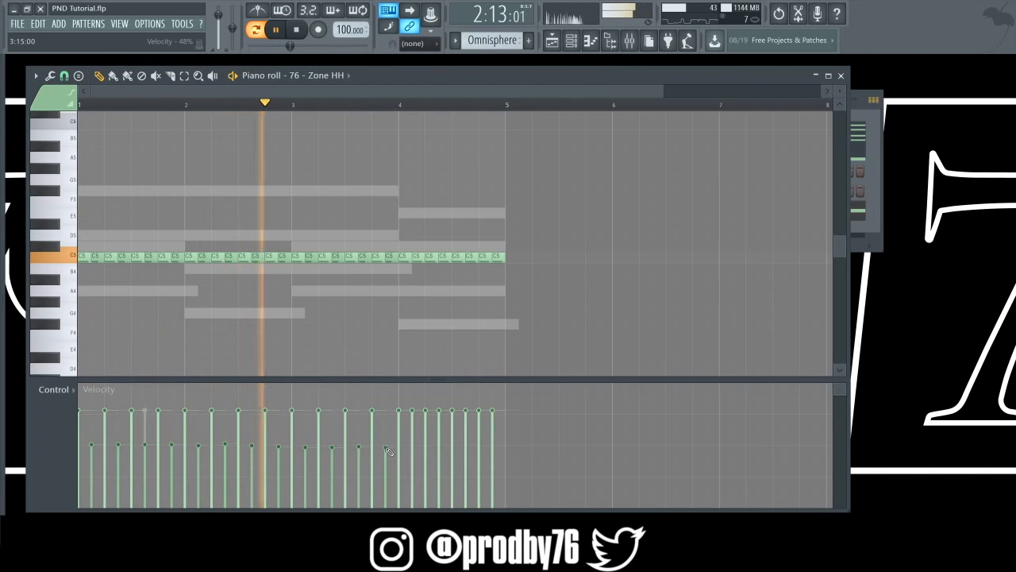
left_click(412, 447)
left_click(439, 447)
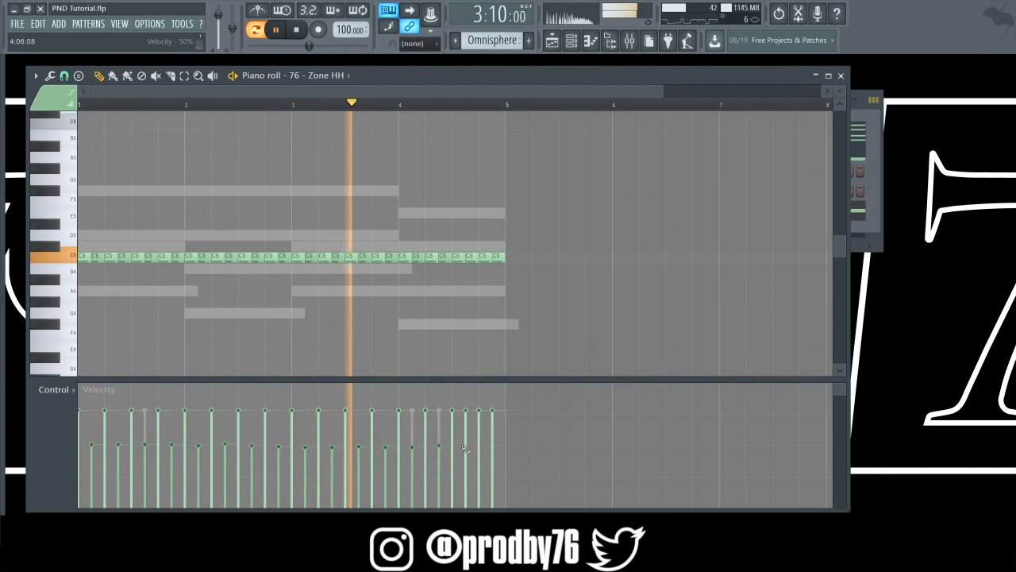
left_click(466, 447)
left_click(493, 448)
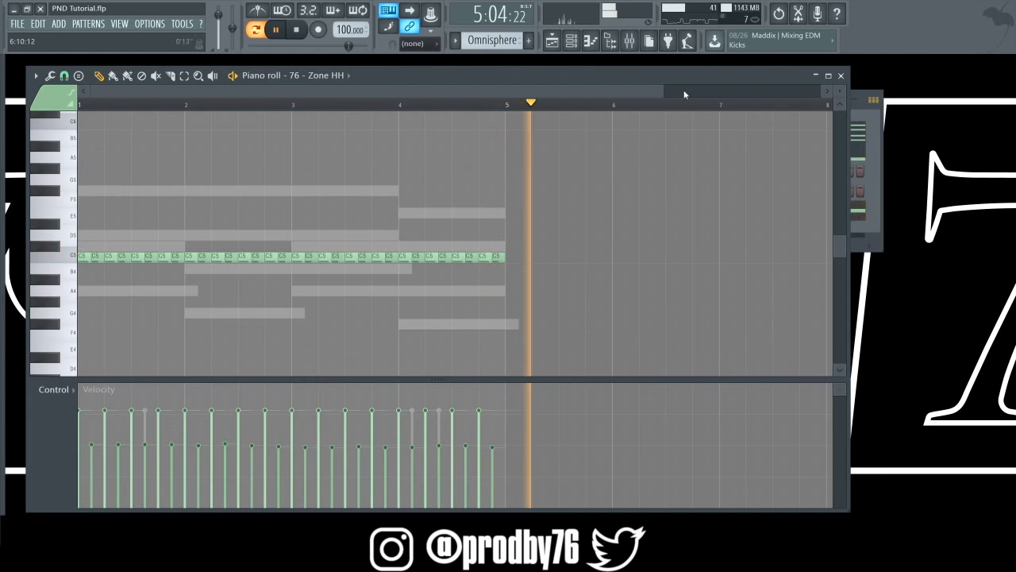
key("space")
With a different grid snap, shorten bar 1's step 13 hi-hat to half a step and replace its step 15 hit with one at 1:14:16.
left_click_drag(659, 89, 314, 89)
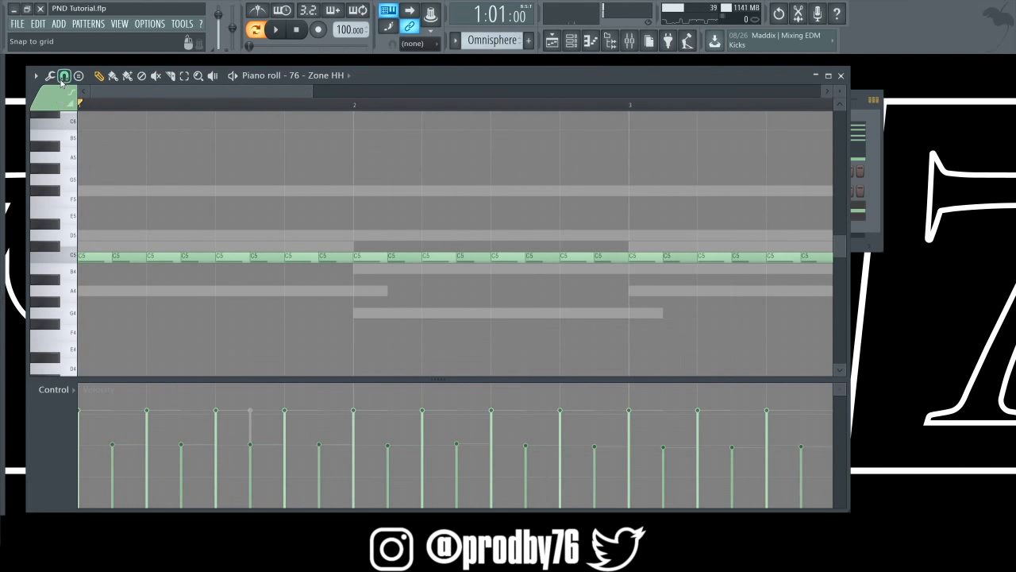
left_click(64, 75)
left_click(71, 154)
key("space")
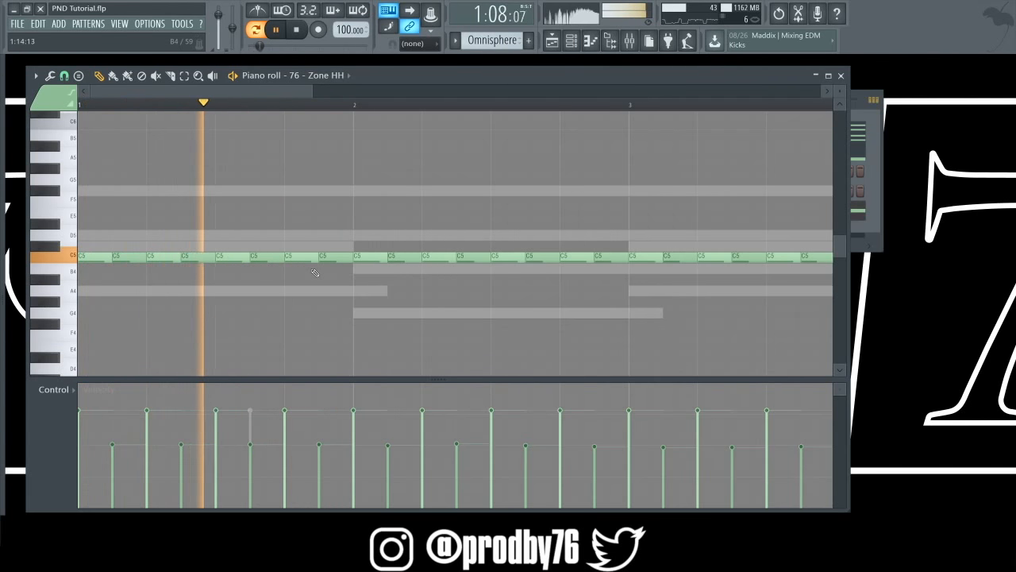
left_click_drag(315, 258, 289, 258)
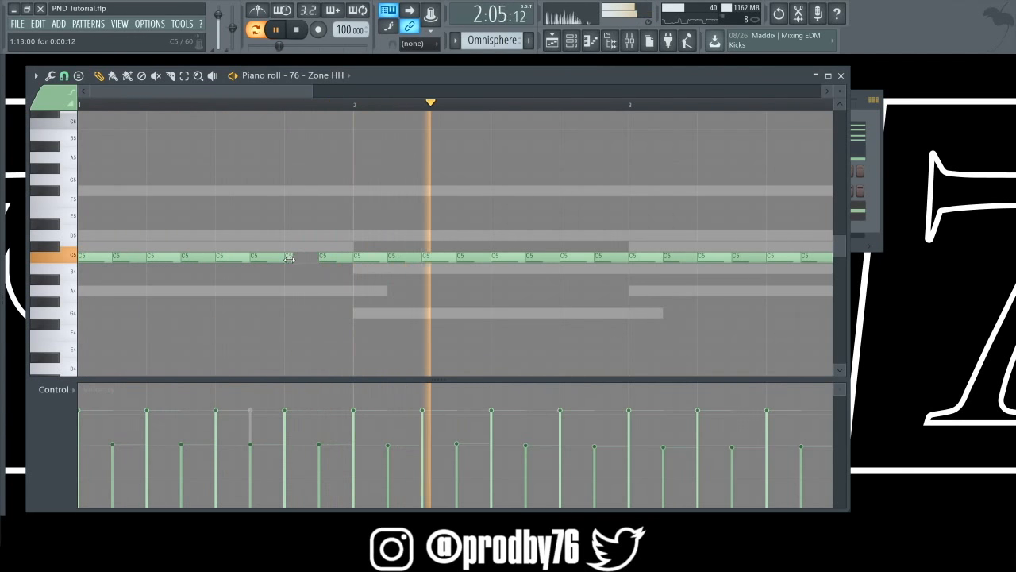
left_click(314, 258)
right_click(322, 259)
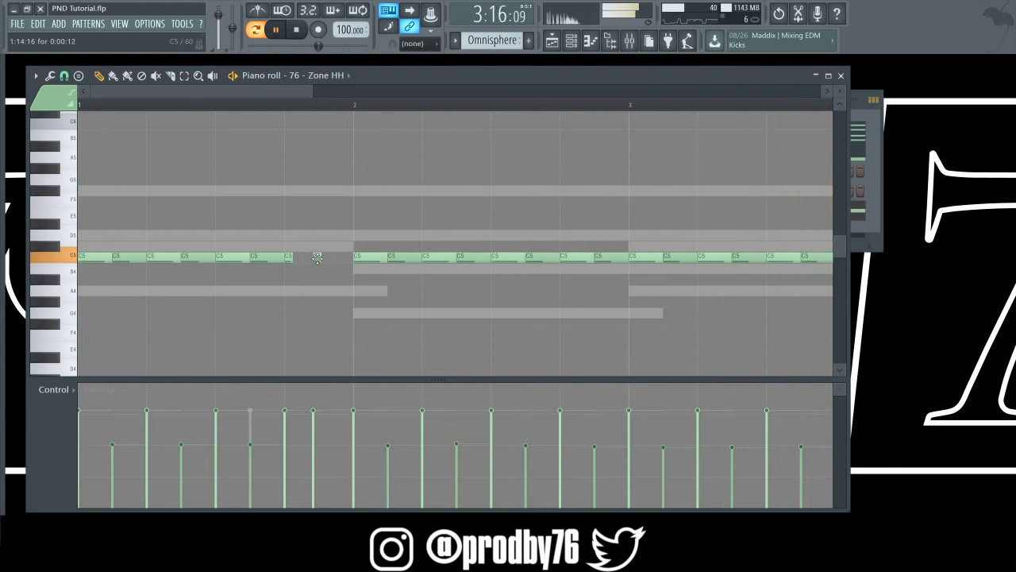
Add a short hi-hat hit and shift the following one so three hits divide the last beat of bar 1 into a triplet.
left_click_drag(287, 93, 252, 89)
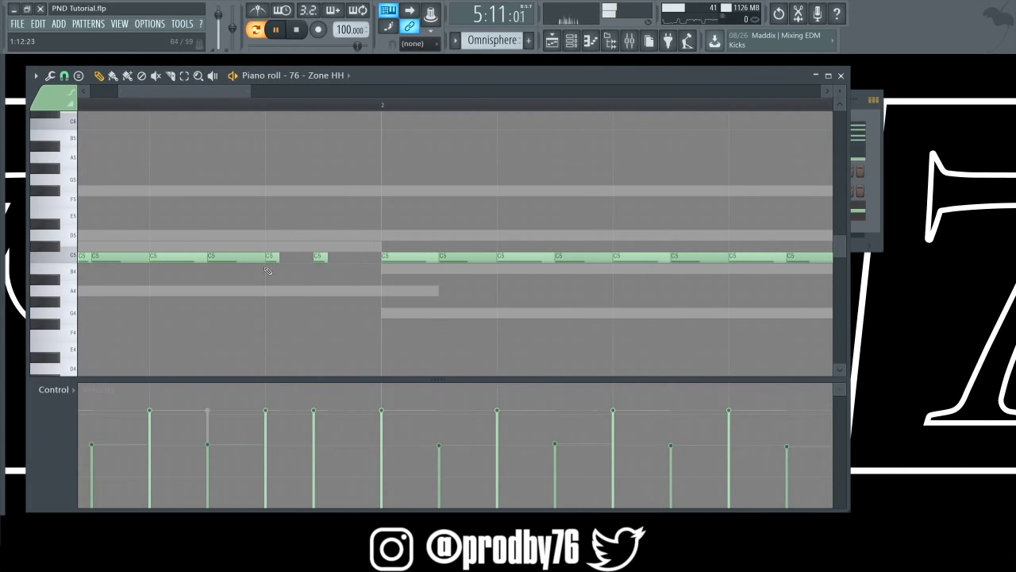
left_click(310, 259)
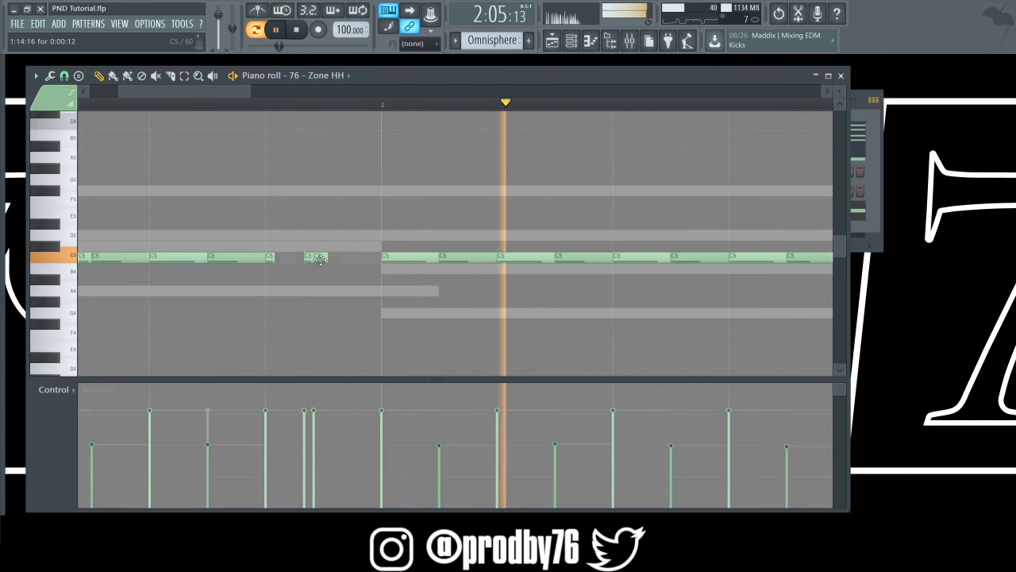
left_click_drag(315, 259, 342, 259)
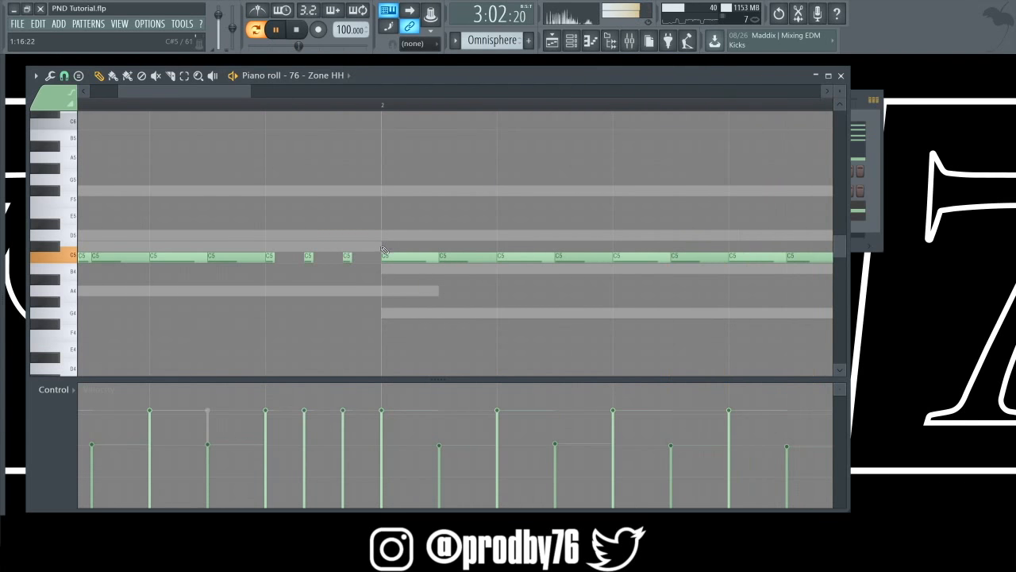
Close the gaps in bar 1's hi-hat triplet with the articulator and lower its middle hit's velocity to about 49%.
key("alt+l")
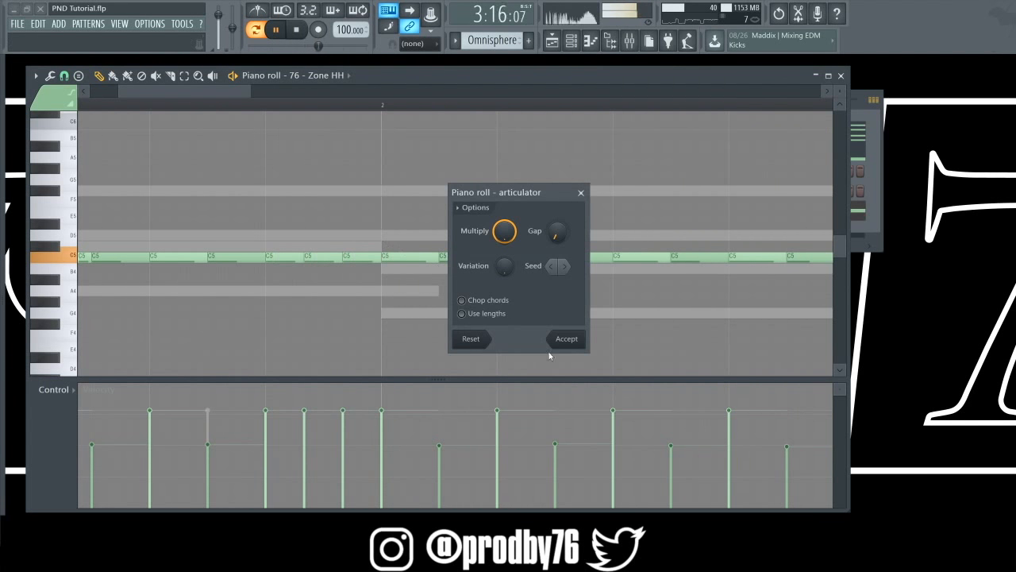
left_click(566, 339)
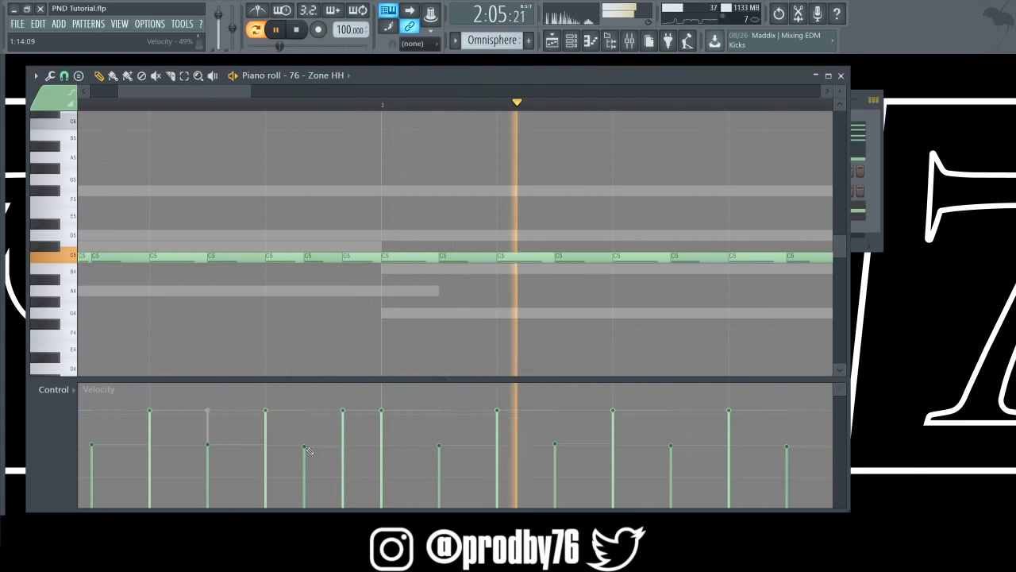
Shorten the step 13 hi-hat of bar 3 and add two evenly spaced short hits before step 15.
left_click_drag(248, 95, 381, 121)
key("space")
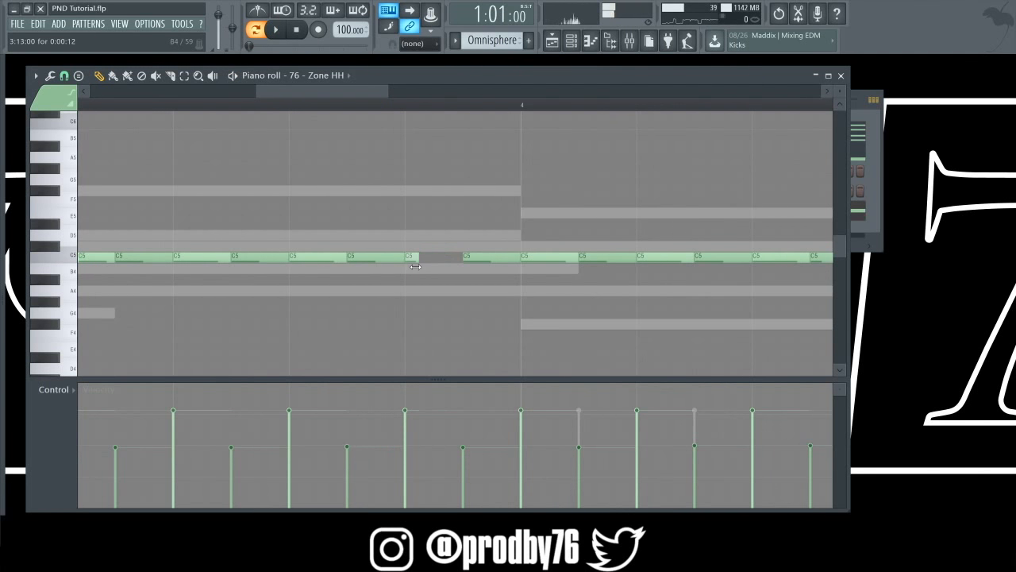
left_click(427, 257)
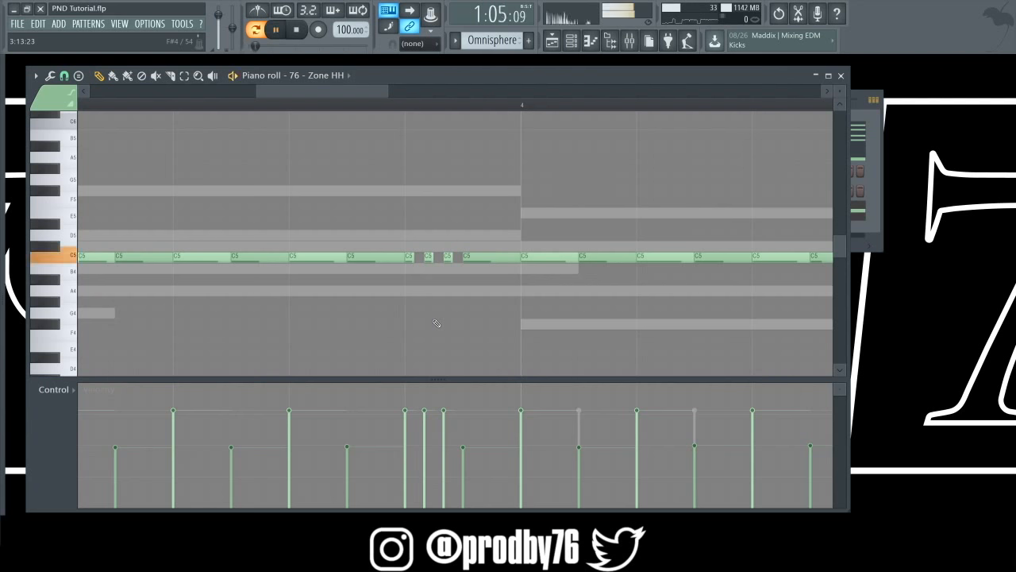
Close the gaps in bar 3's hi-hat roll with the articulator and shape its velocities into a descending ramp.
key("alt+n")
left_click(582, 340)
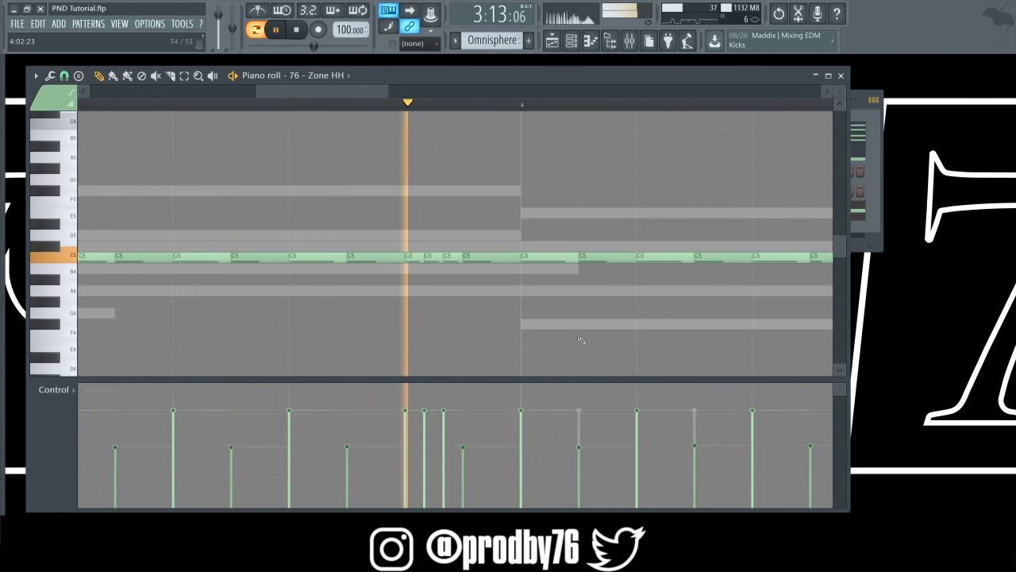
left_click(425, 438)
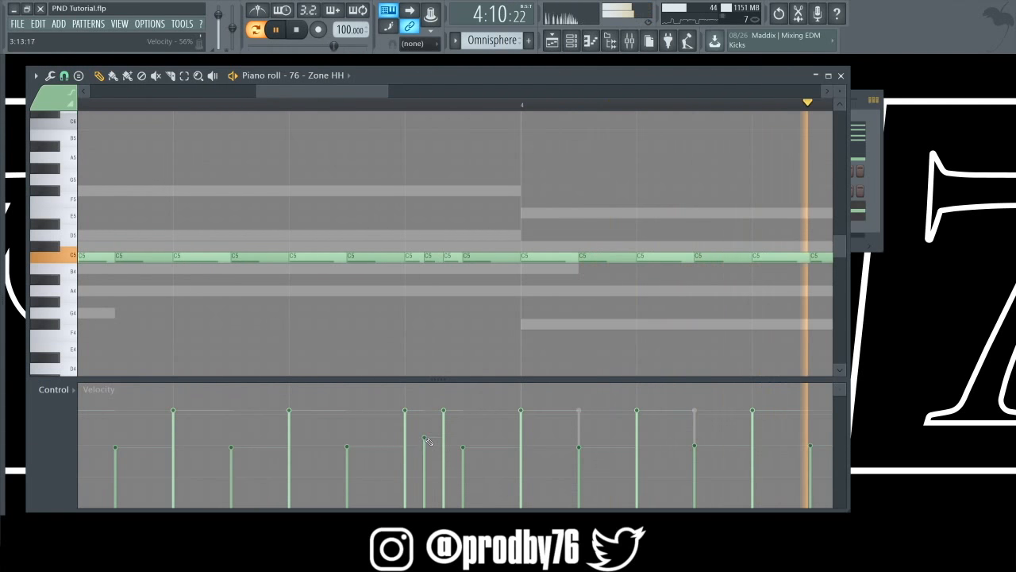
left_click_drag(427, 441, 428, 424)
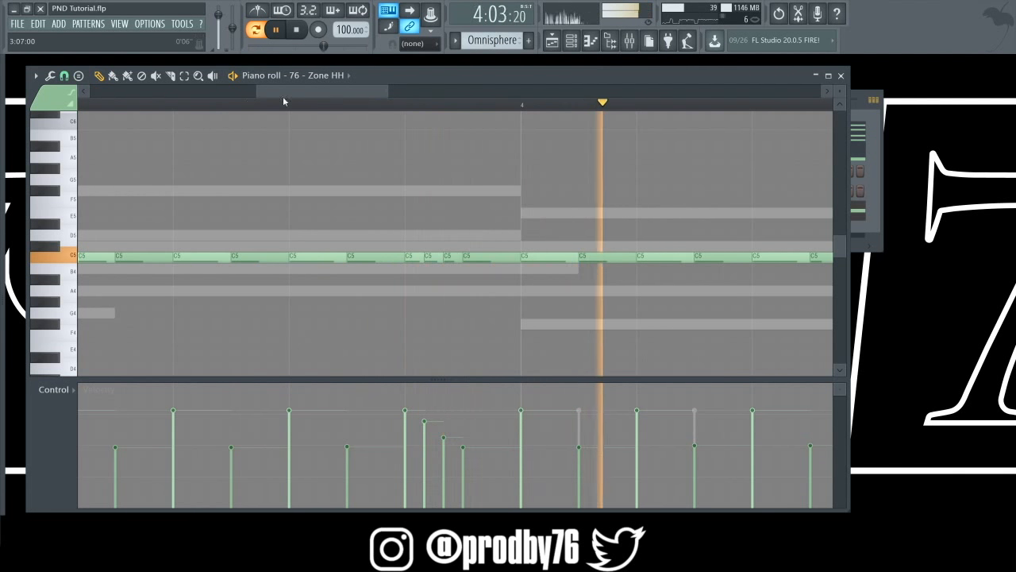
Build a four-hit hi-hat roll between steps 13 and 15 of bar 4 and close its gaps with the articulator.
left_click_drag(317, 89, 392, 121)
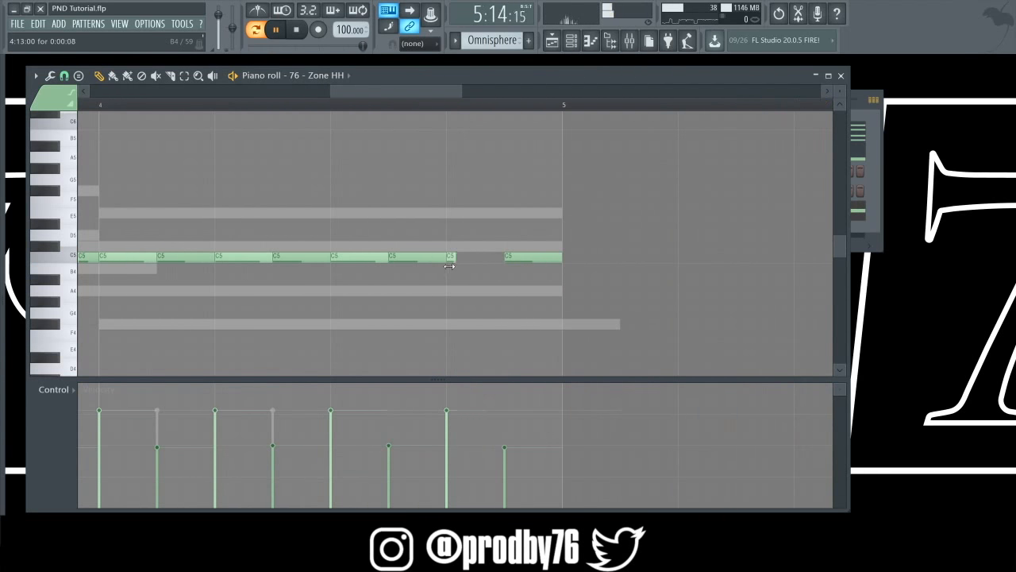
left_click_drag(450, 266, 450, 270)
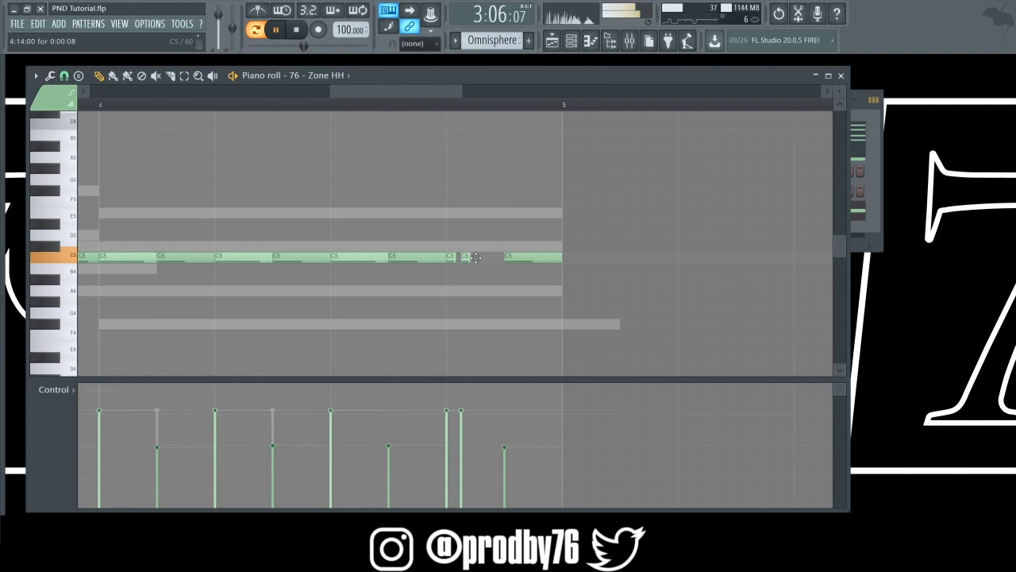
left_click_drag(488, 259, 493, 260)
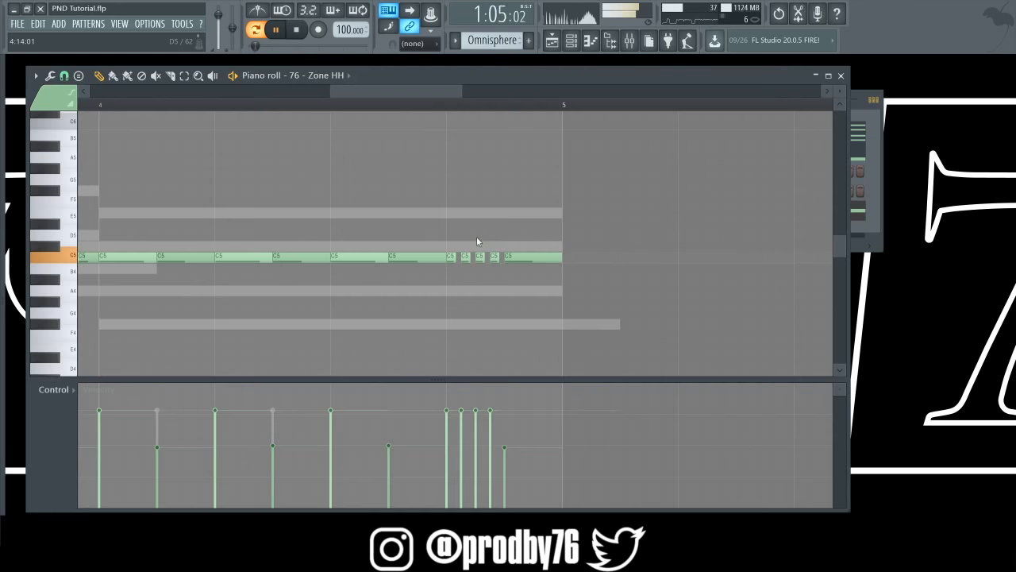
key("alt+l")
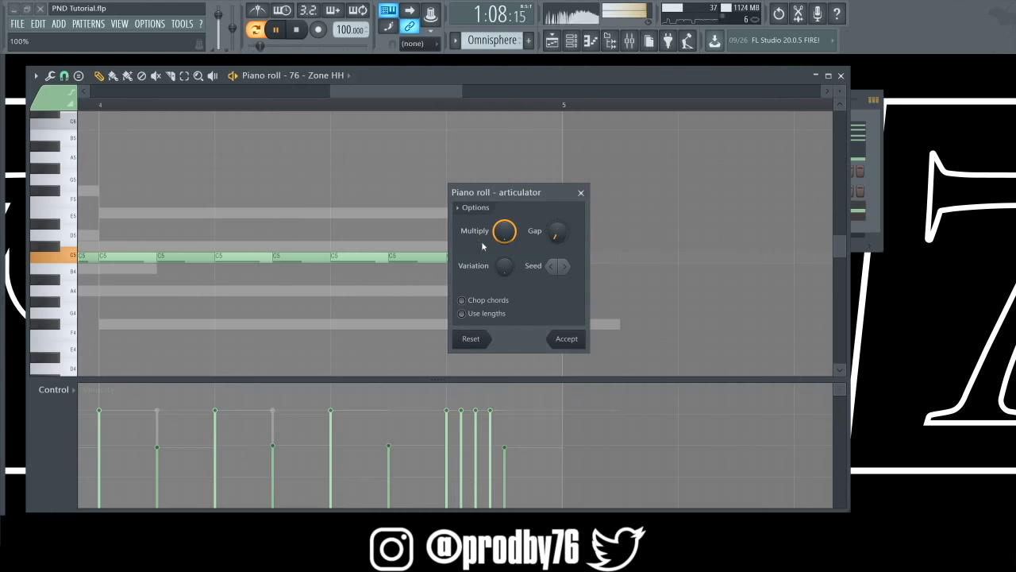
left_click(564, 347)
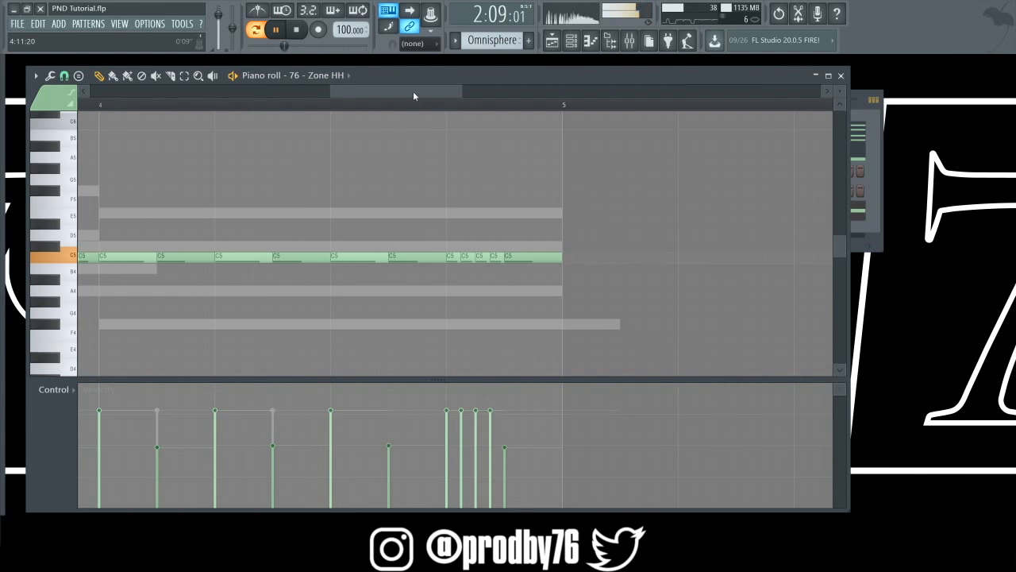
left_click_drag(413, 96, 118, 109)
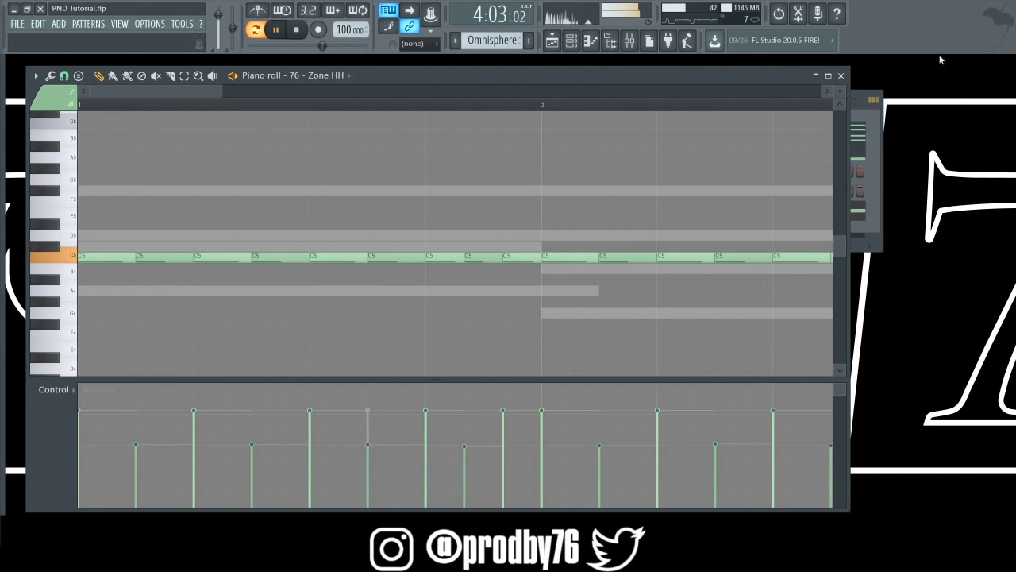
Add the 76 - Sig OH sample as a new channel and place a hit on step 5 of bar 1.
left_click(843, 75)
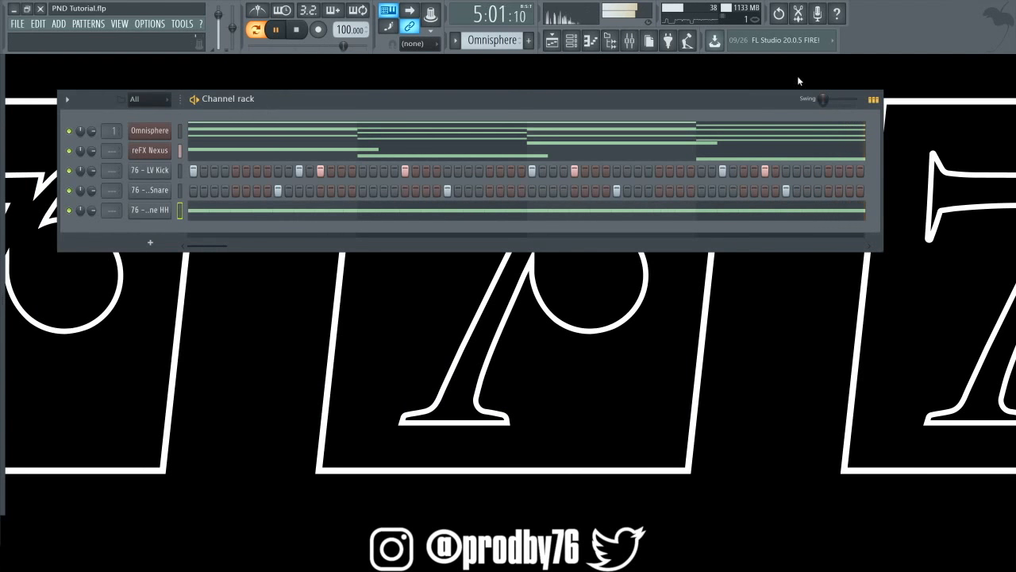
key("space")
key("alt+F8")
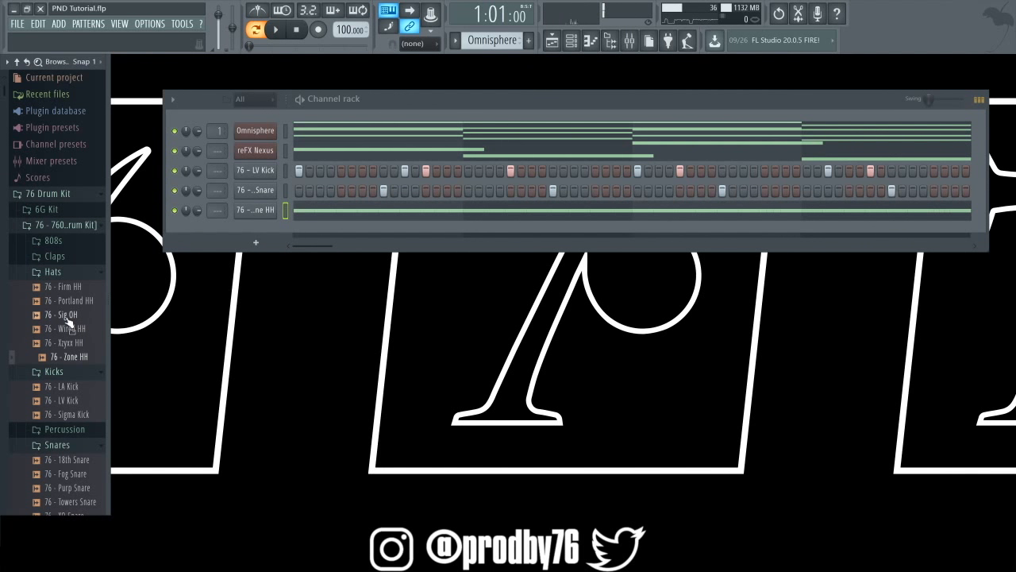
left_click_drag(67, 318, 208, 227)
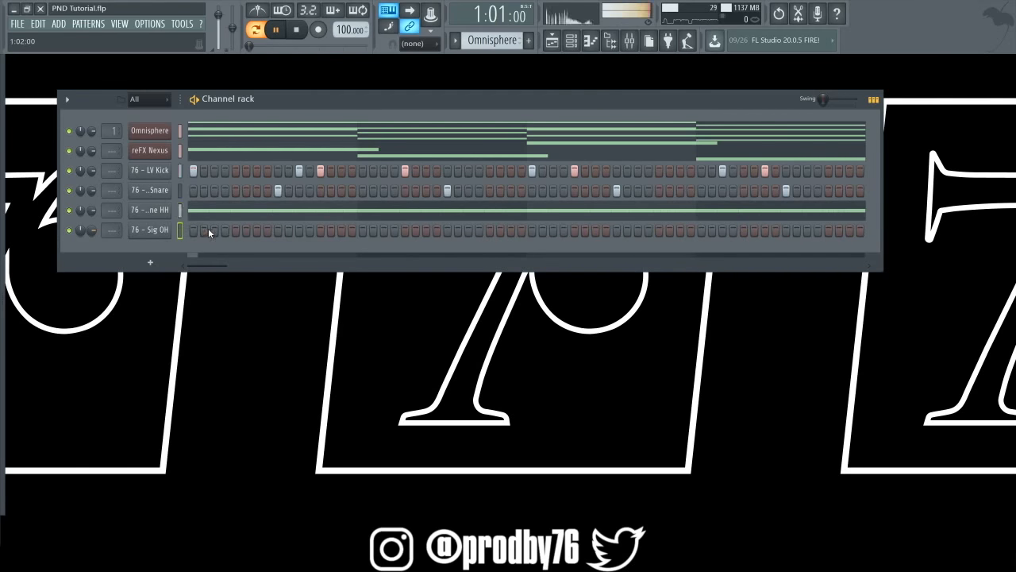
key("space")
key("space")
key("space")
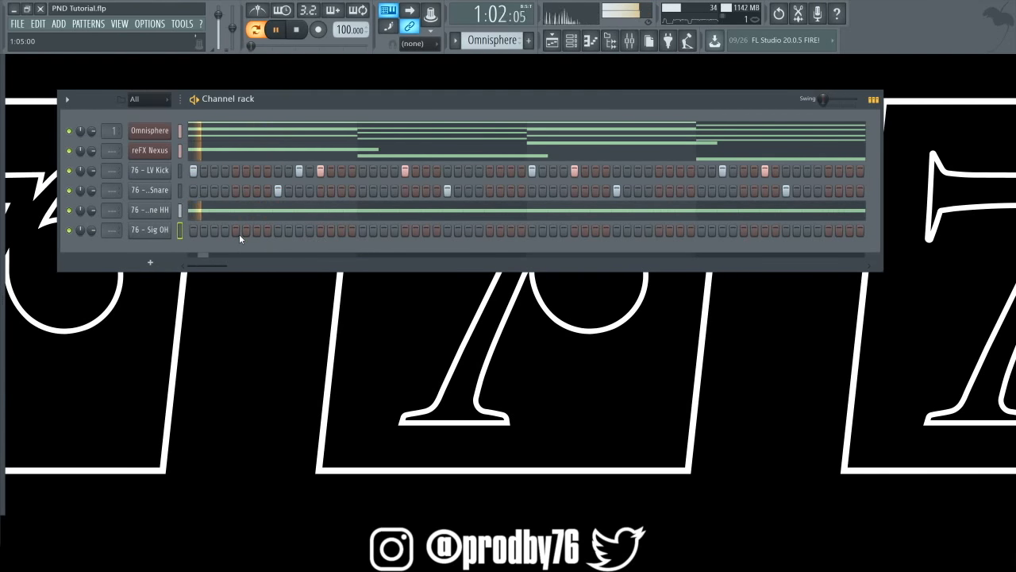
left_click(235, 230)
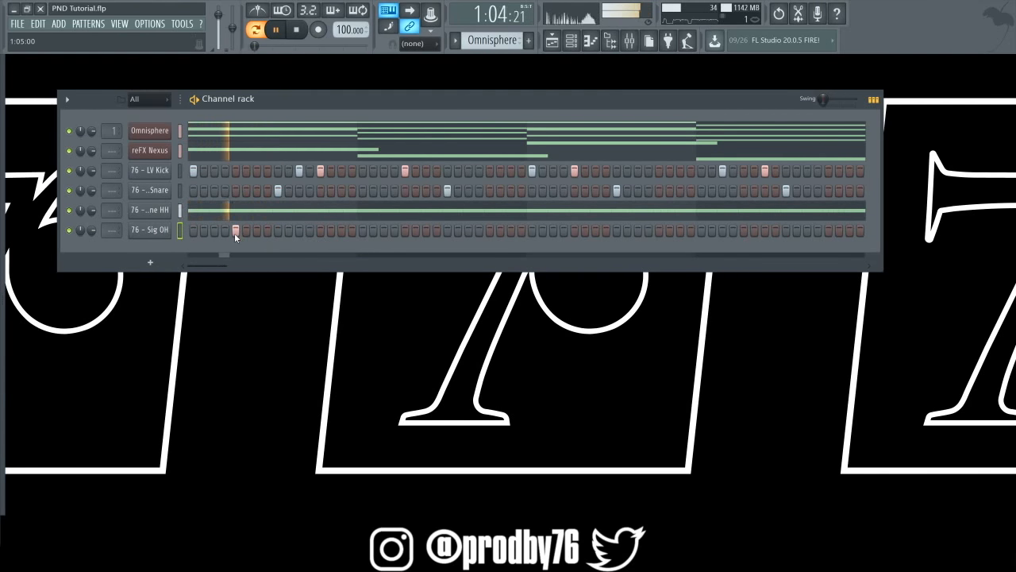
Enable the Sig OH volume envelope with full hold, no attack, decay or sustain, and minimum release.
left_click(159, 231)
mouse_move(4, 305)
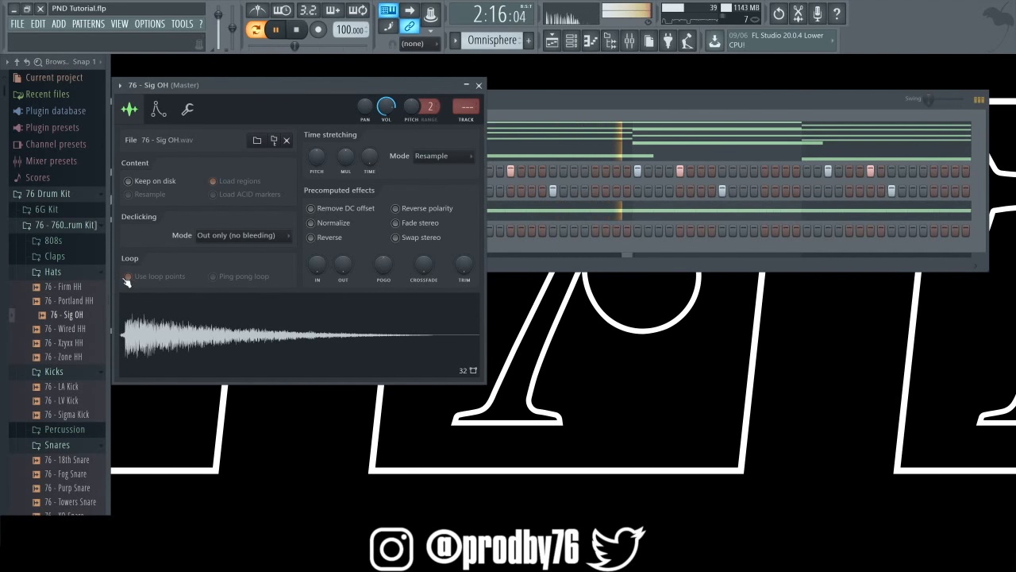
left_click(53, 108)
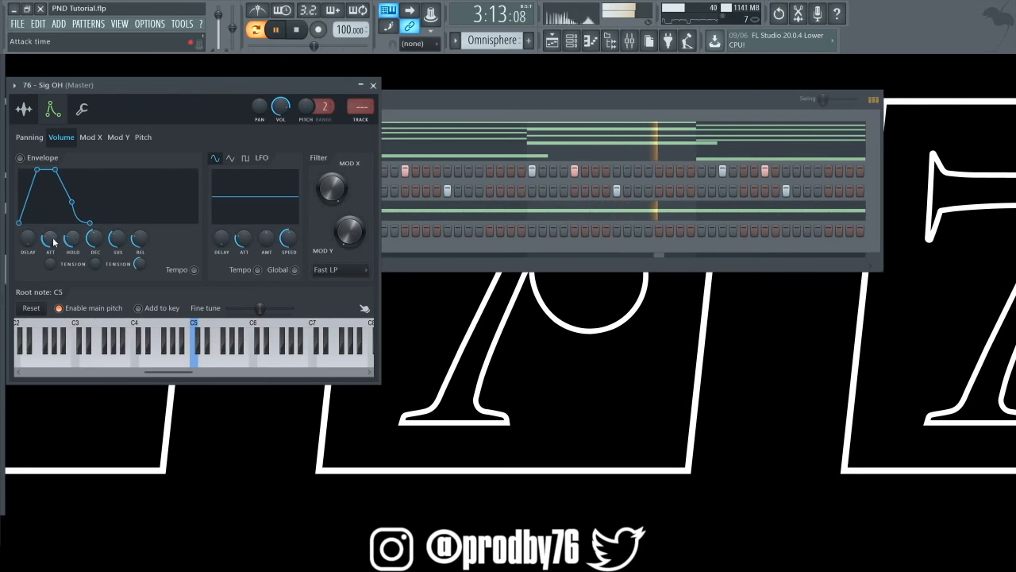
left_click_drag(50, 238, 120, 270)
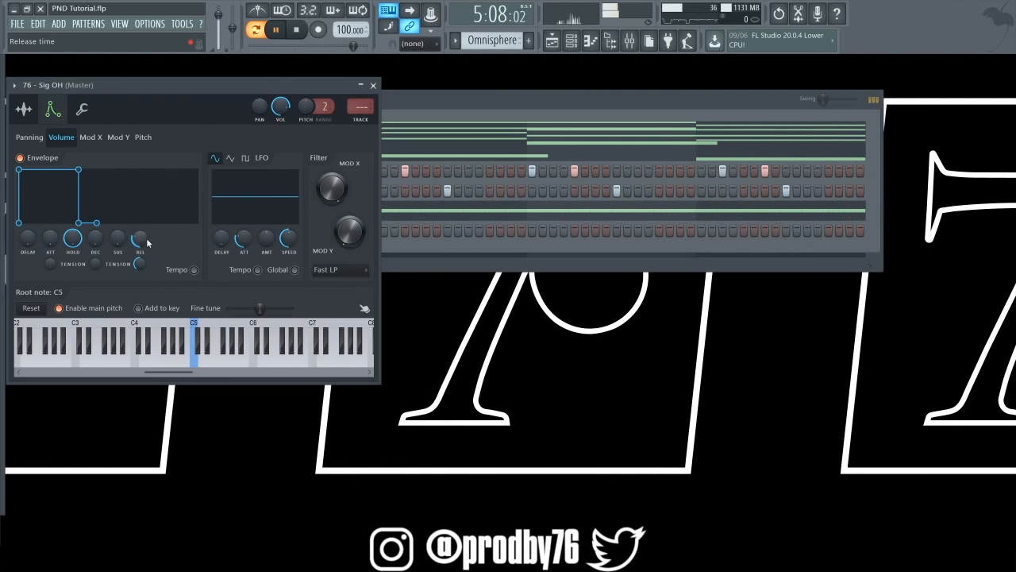
left_click_drag(146, 238, 146, 266)
left_click(373, 85)
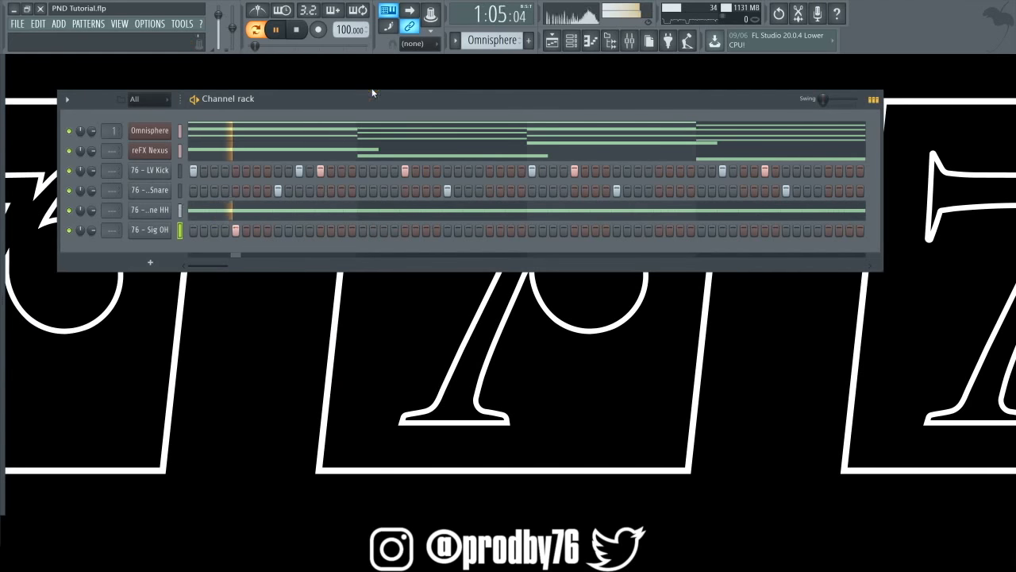
Add Sig OH hits on step 5 of bars 2 and 4 and extend the notes in the piano roll to close the gaps.
left_click(405, 230)
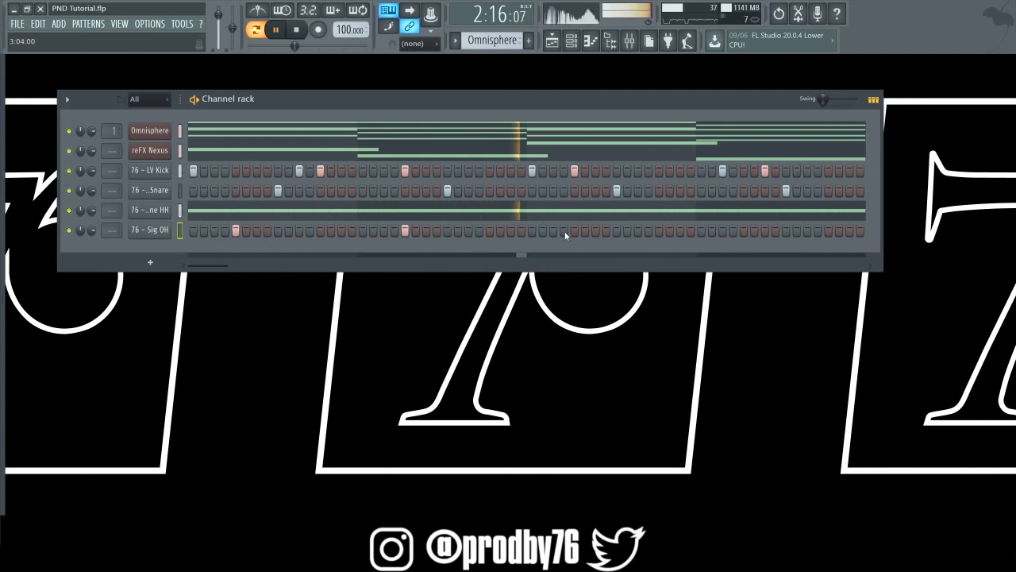
left_click(744, 230)
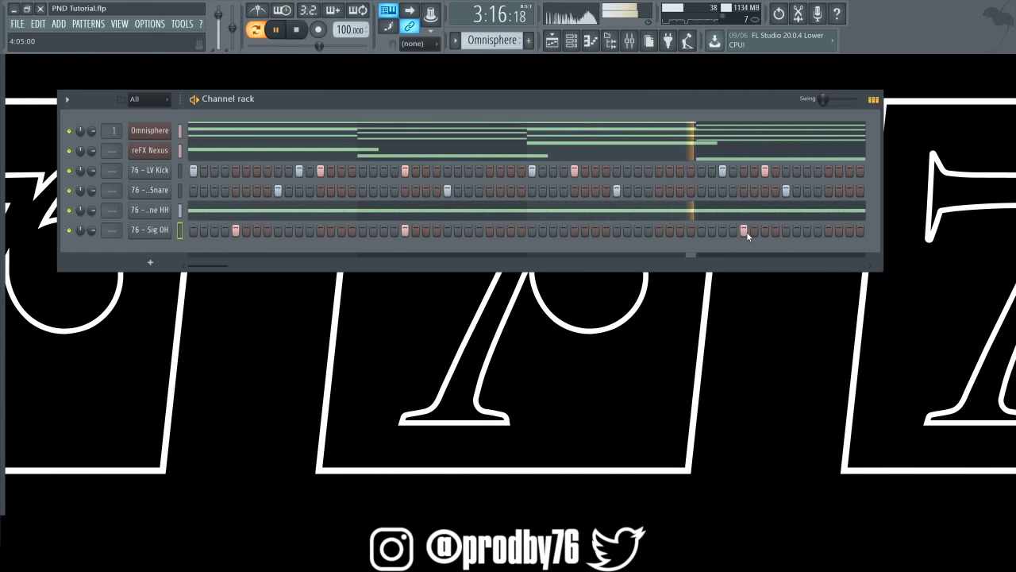
right_click(180, 230)
left_click(200, 227)
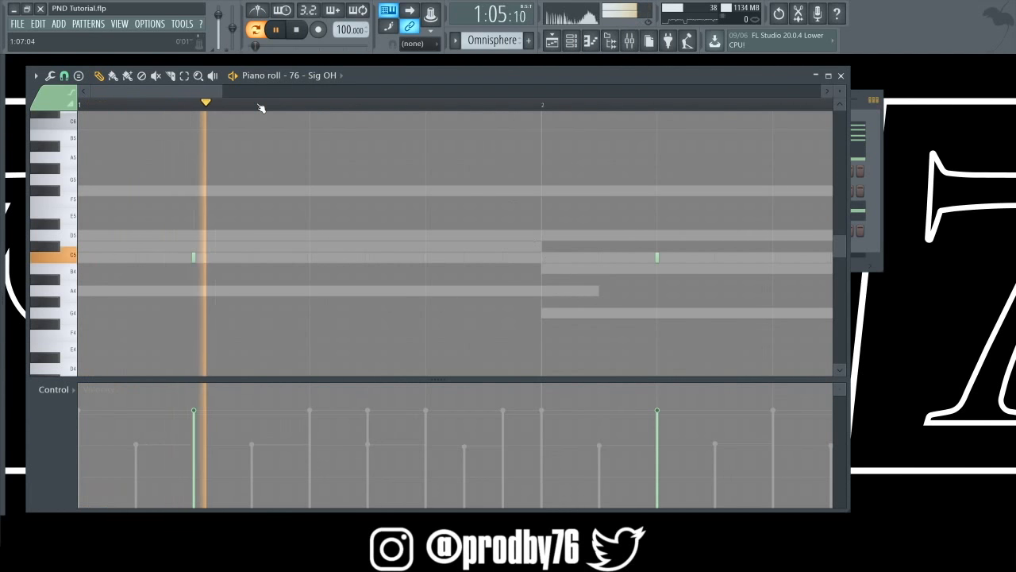
key("alt+r")
left_click(566, 338)
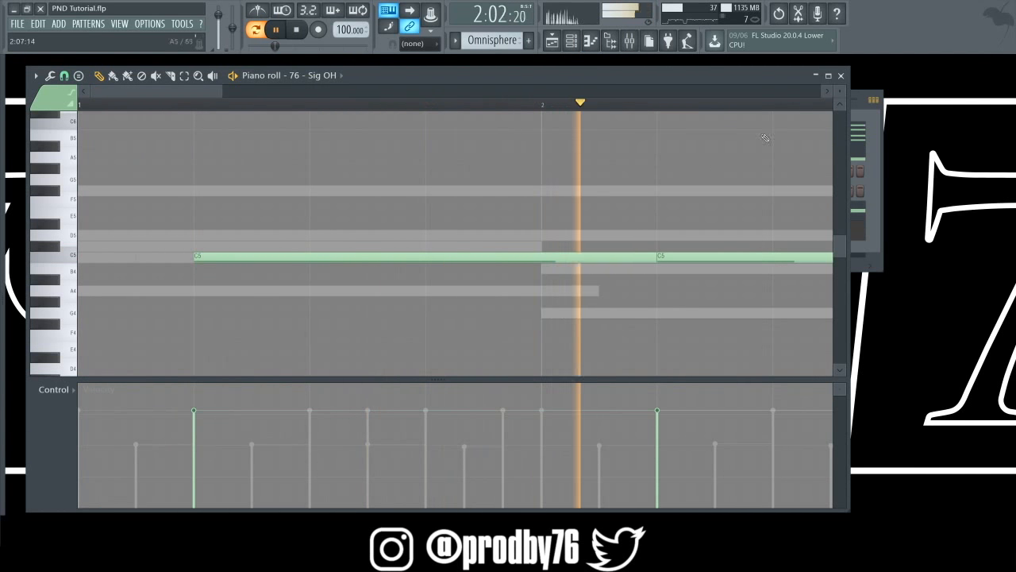
left_click(841, 76)
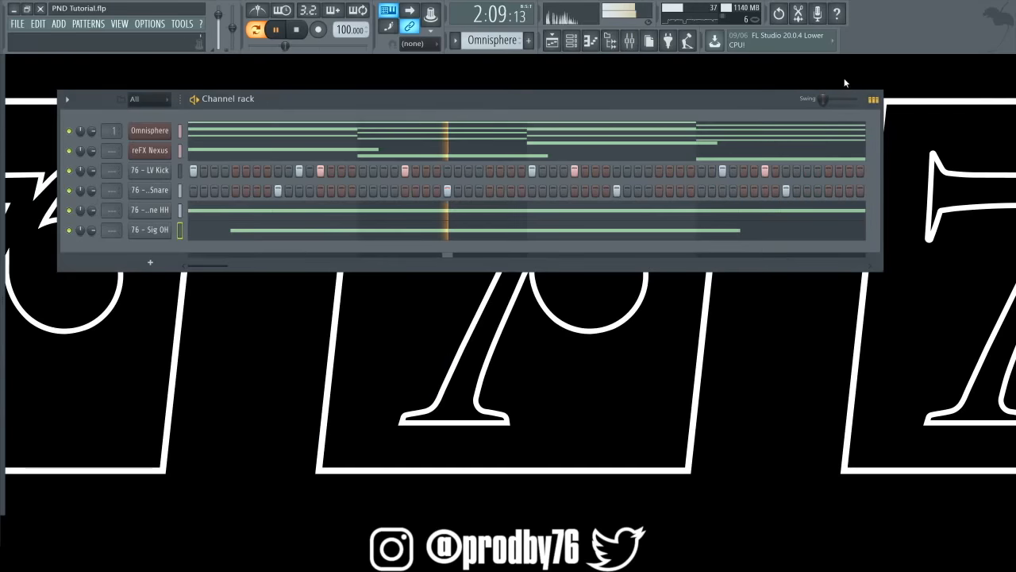
Draw a D#4 note in the Sig OH piano roll starting at 1:07:00 with a duration of 0:10:00.
left_click(151, 229)
left_click(373, 85)
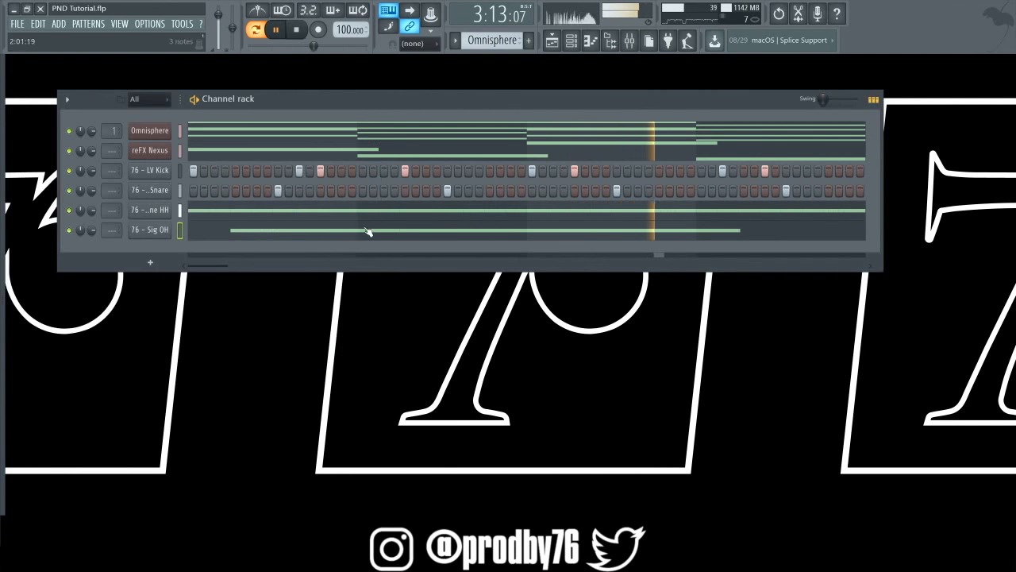
left_click(362, 231)
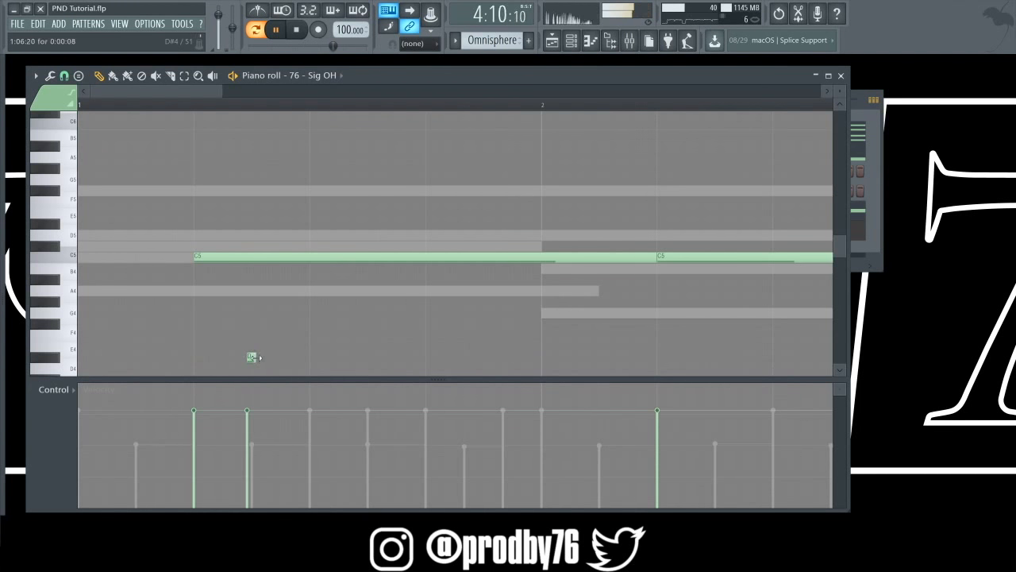
mouse_move(252, 358)
left_mouse_down()
mouse_move(580, 366)
mouse_move(543, 375)
left_mouse_up()
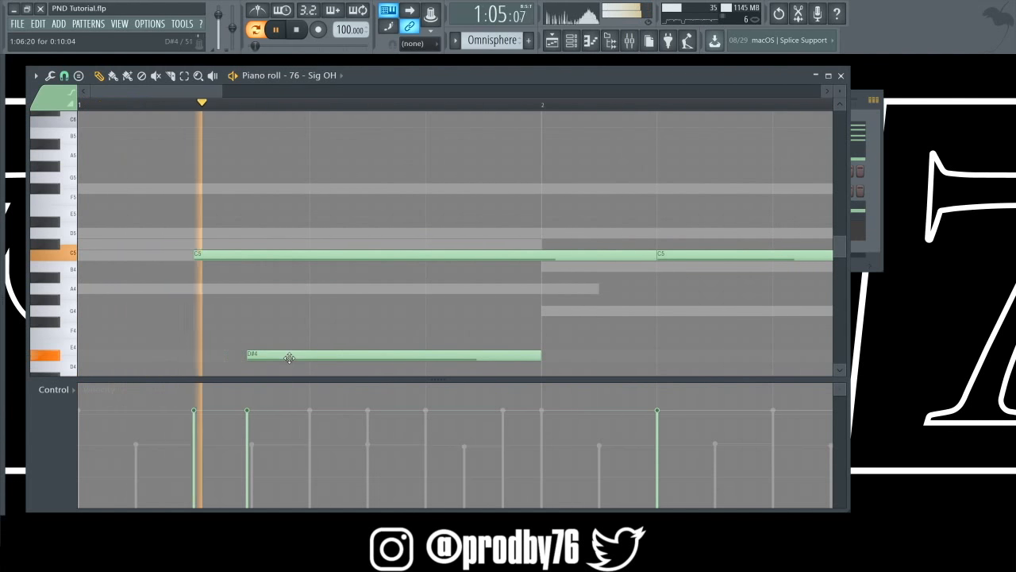
left_click_drag(410, 354, 415, 354)
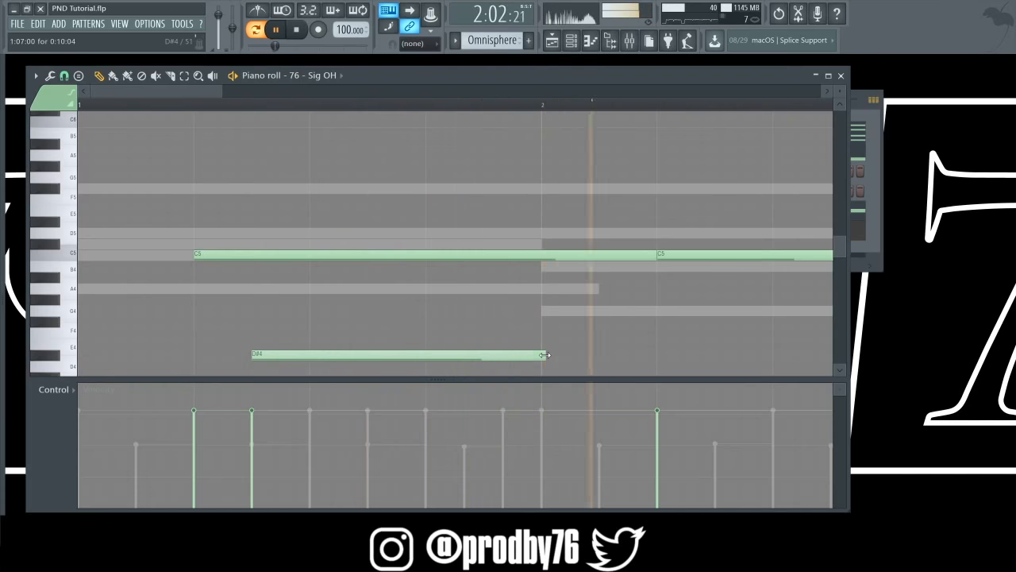
left_click_drag(545, 355, 540, 355)
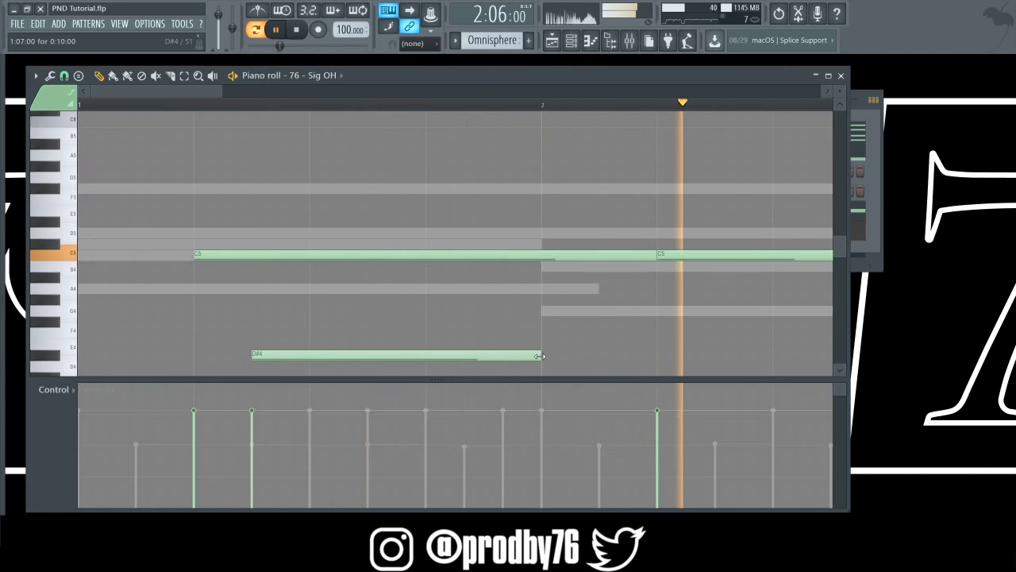
Try the D#4 note as a slide note starting at 1:05:16 and play the pattern.
double_click(274, 355)
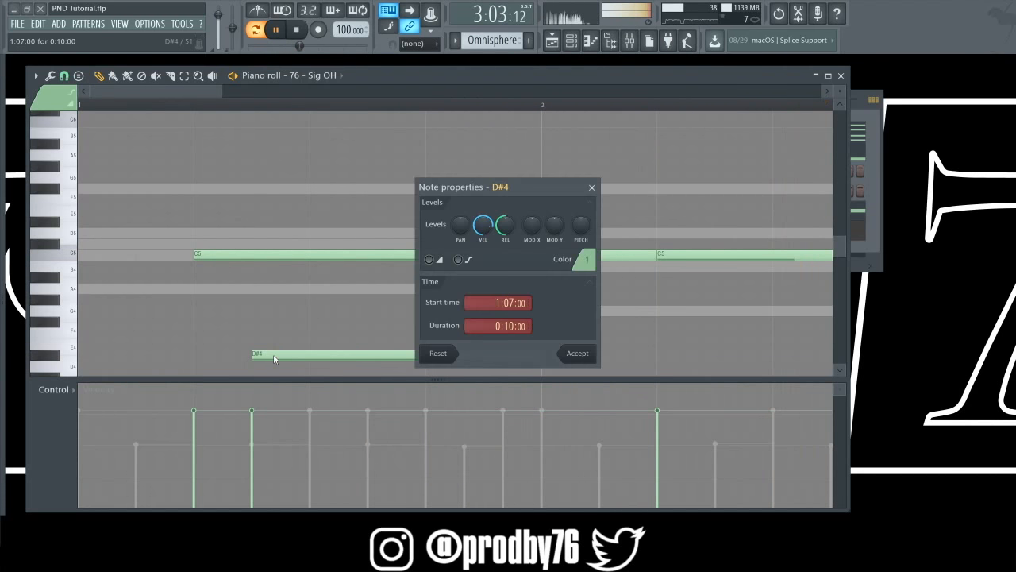
left_click(576, 353)
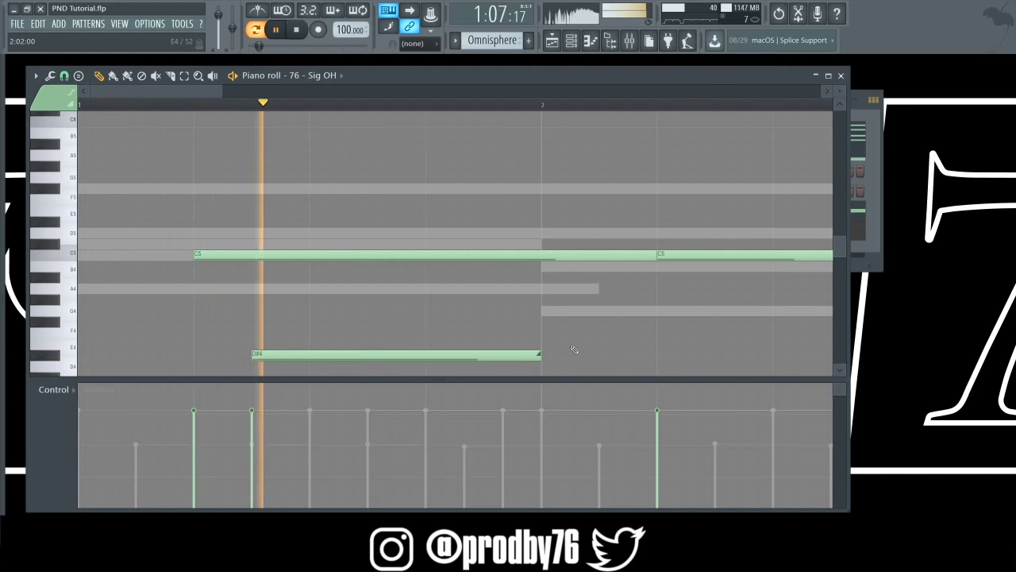
left_click_drag(351, 358, 310, 355)
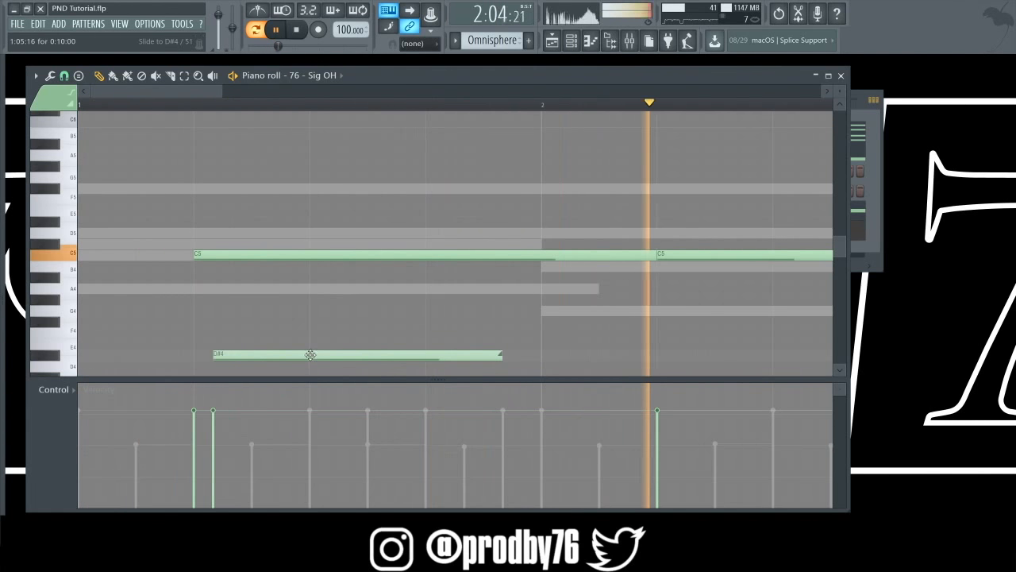
key("space")
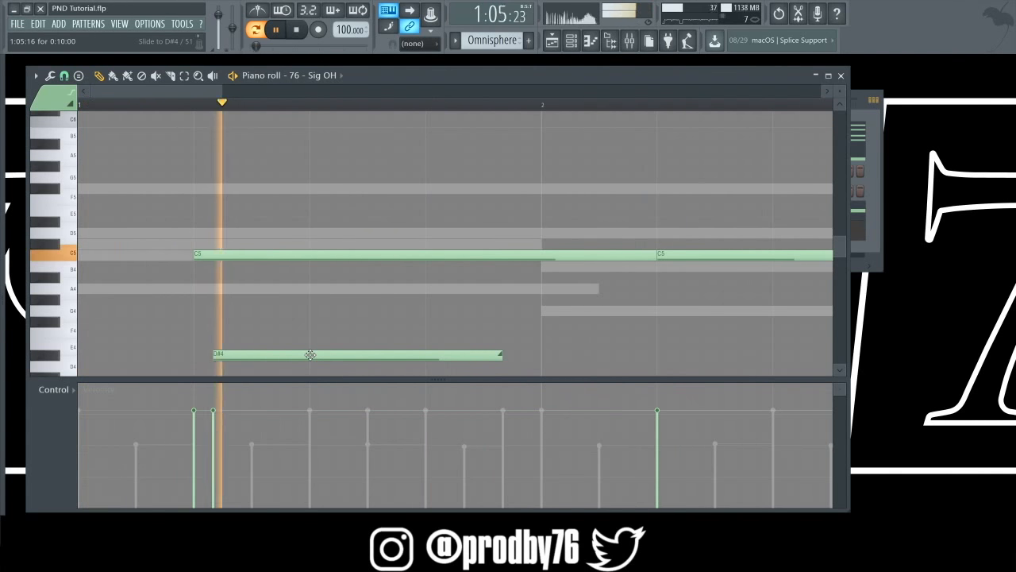
key("space")
key("space")
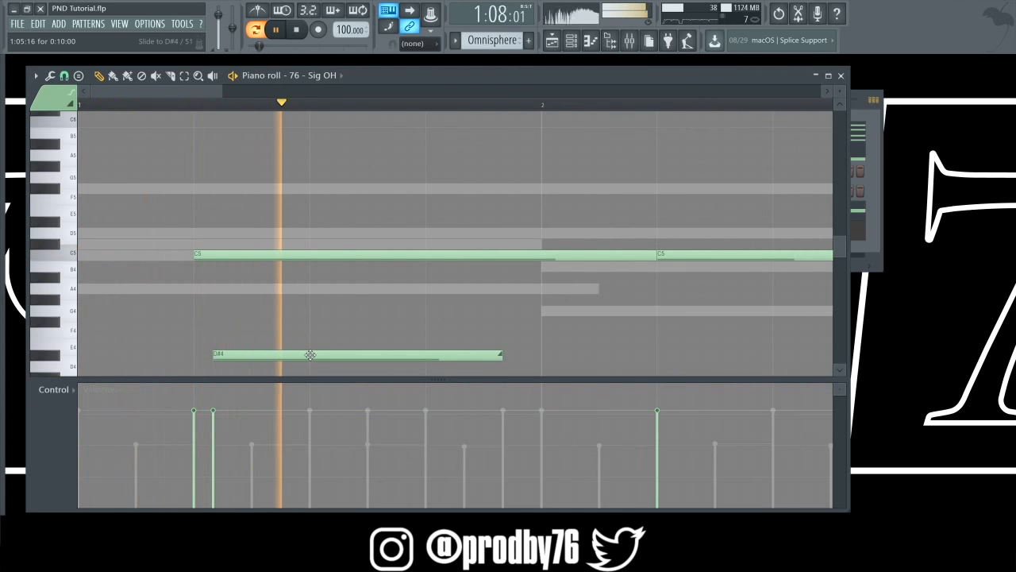
Move the D#4 slide note back to 1:07:00, turn off its slide option and replay the pattern.
left_click_drag(310, 355, 351, 357)
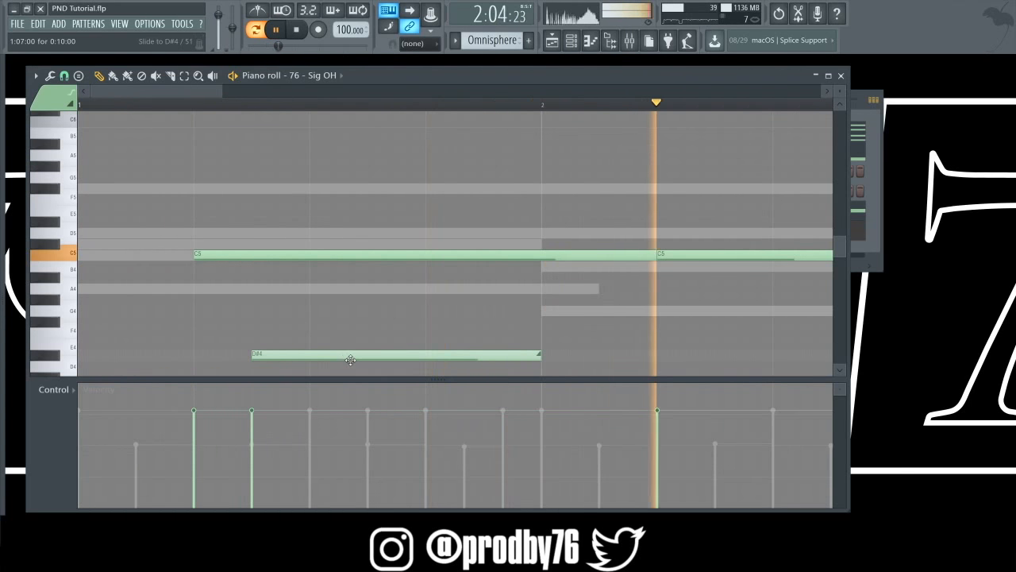
double_click(503, 353)
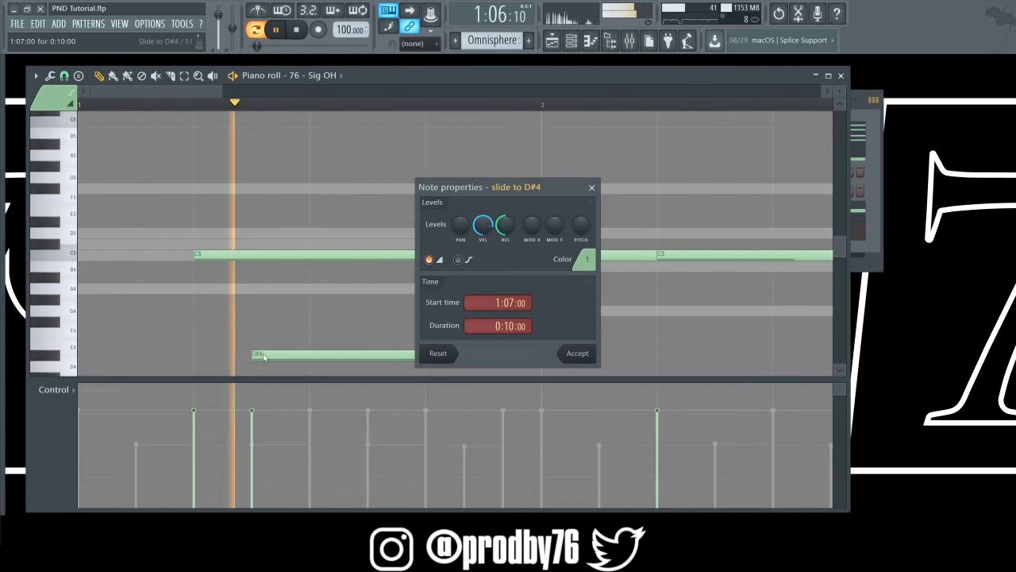
left_click(429, 260)
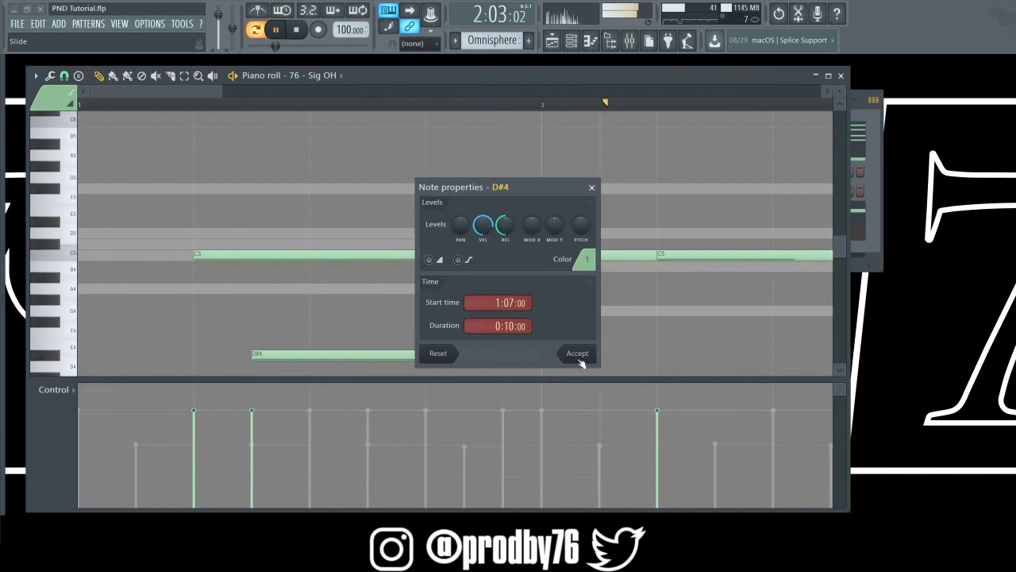
left_click(579, 355)
key("space")
key("space")
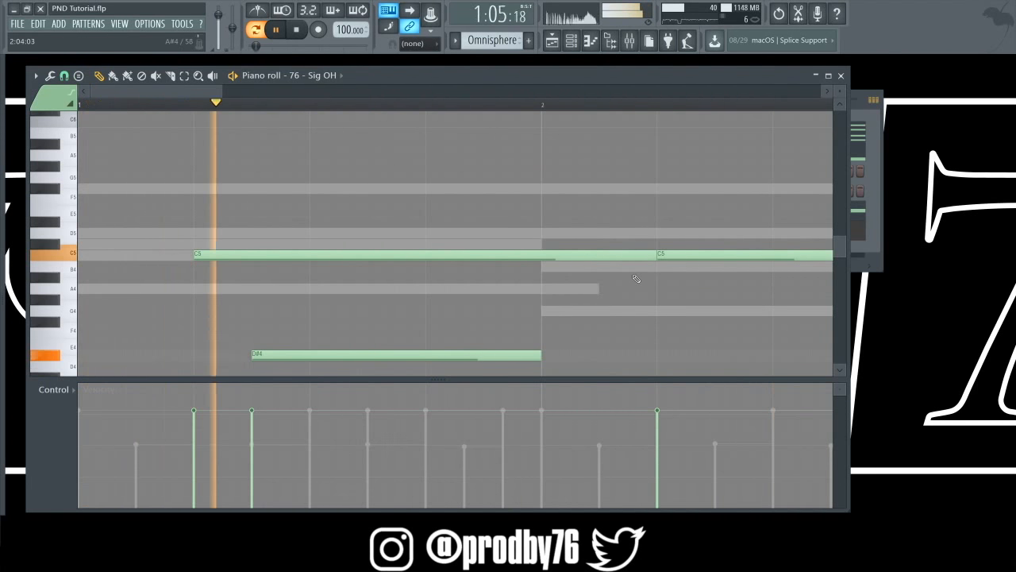
Add a G4 note at 2:13:00 in the Sig OH piano roll, shorten it to 0:00:08 and turn off its slide option.
left_click_drag(208, 93, 312, 118)
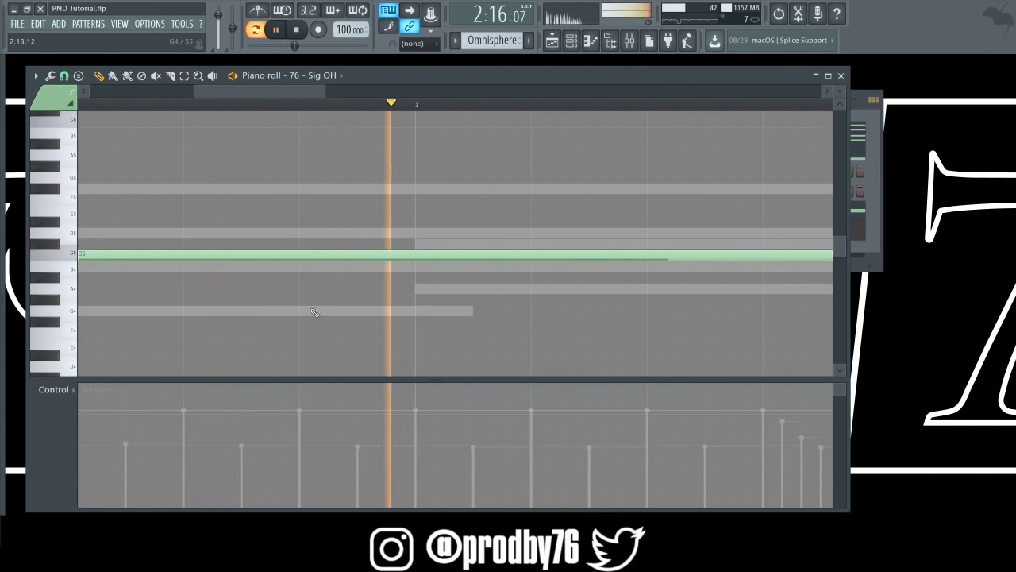
left_click(376, 311)
left_click_drag(377, 311, 372, 310)
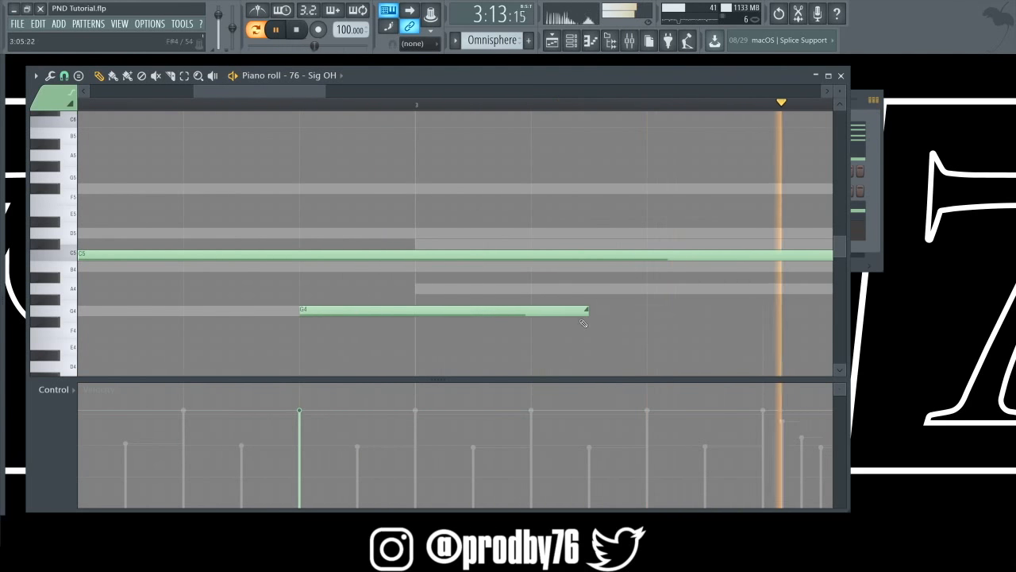
left_click_drag(586, 311, 298, 320)
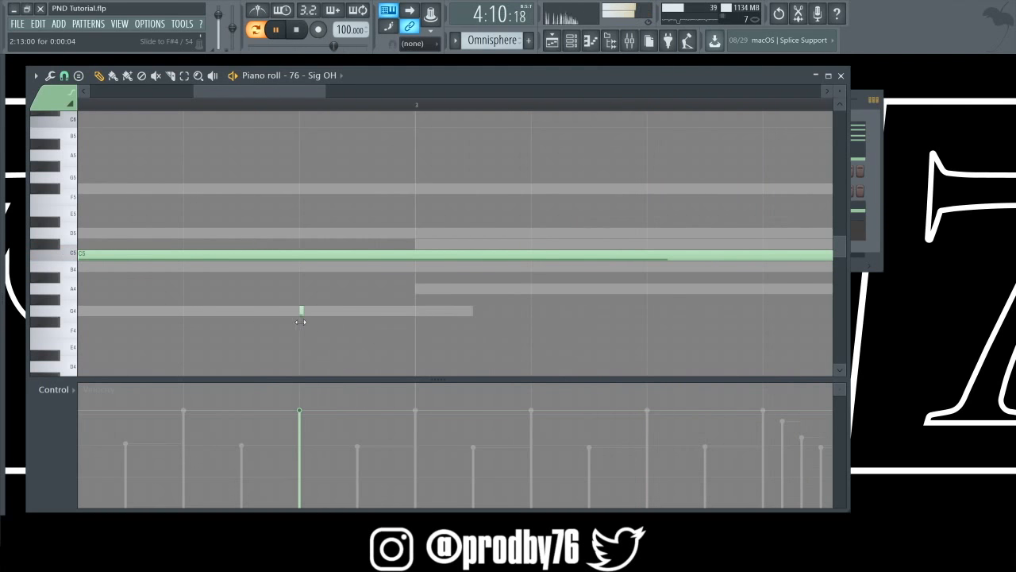
double_click(305, 313)
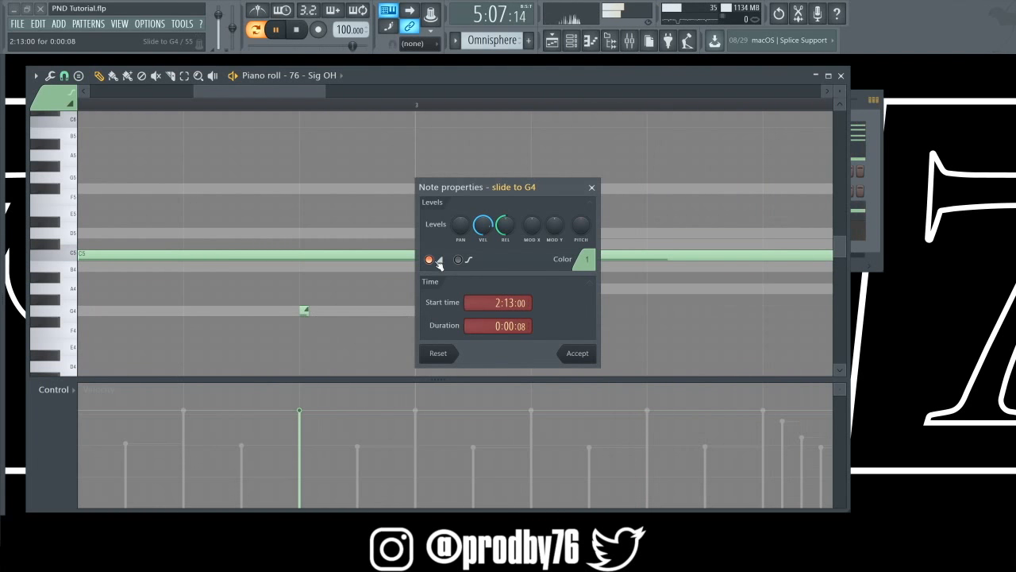
left_click(579, 355)
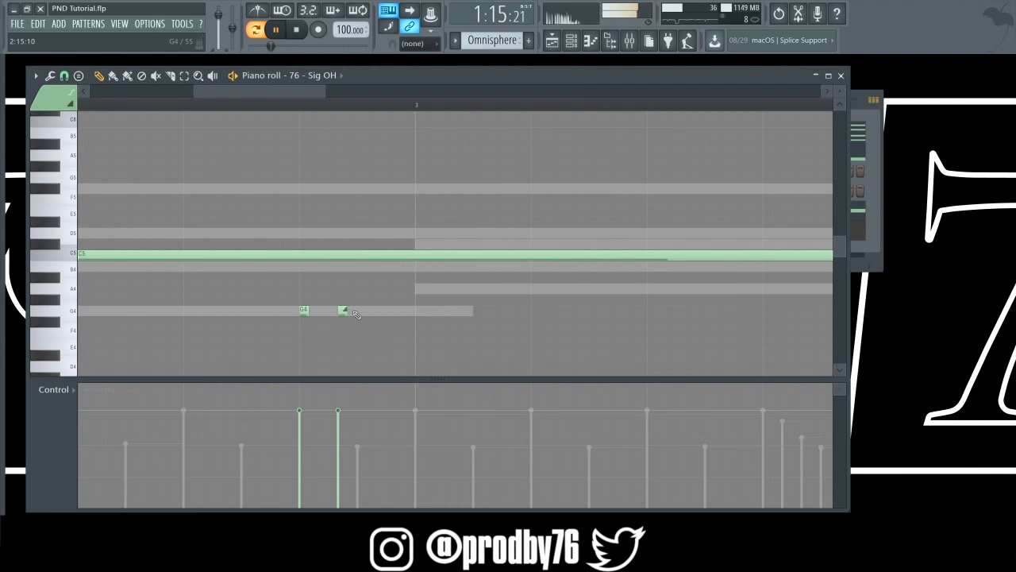
Replace the slide note at 2:14:08 with a regular G4 note lasting 0:00:08.
left_click(303, 312)
right_click(344, 312)
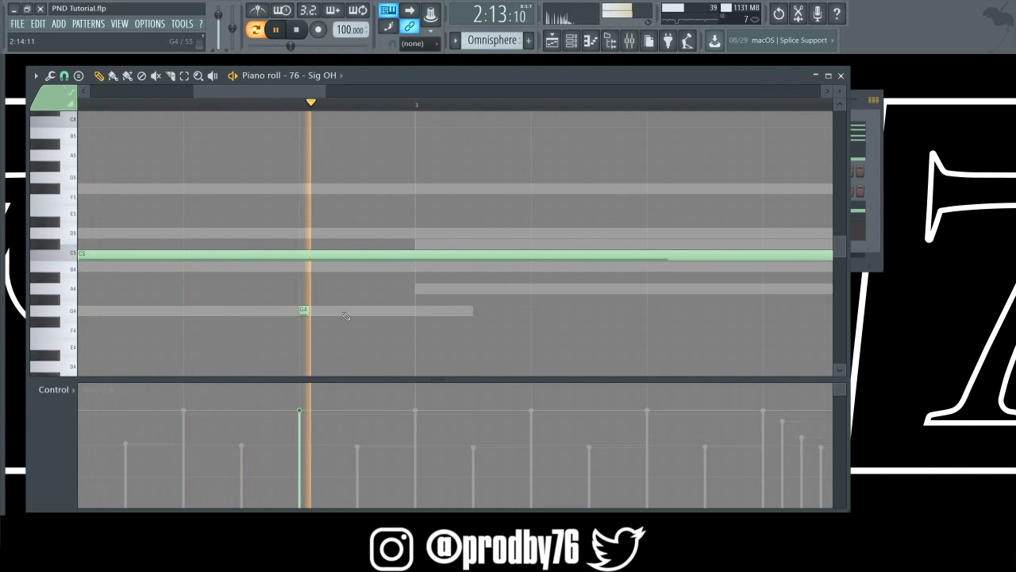
left_click(345, 313)
left_click_drag(346, 313, 341, 312)
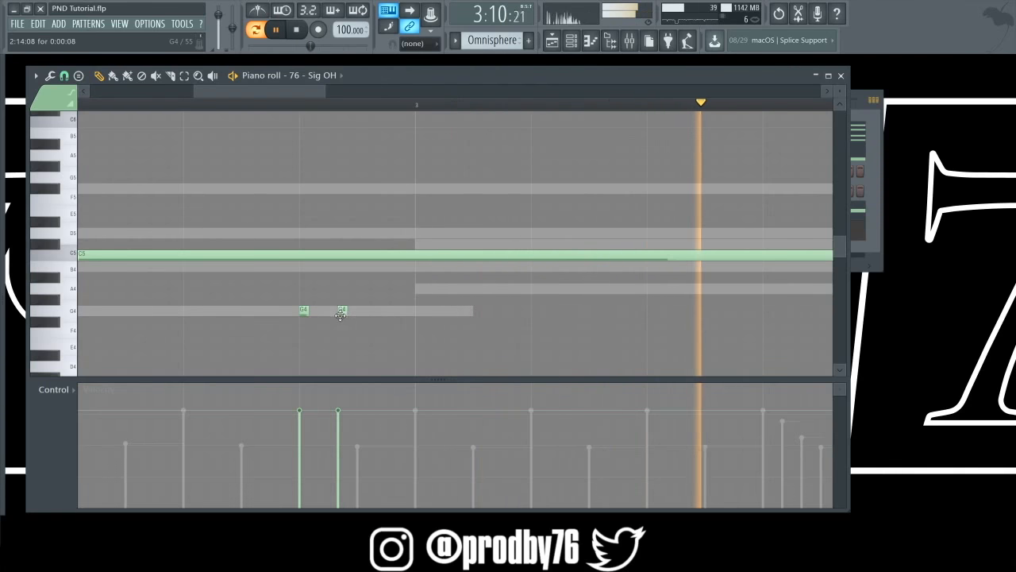
Add a third short G4 note at 2:15:16, a two-step C5 note at 4:11:00 and a four-step C4 note at 4:13:00 in the Sig OH piano roll.
left_click(381, 312)
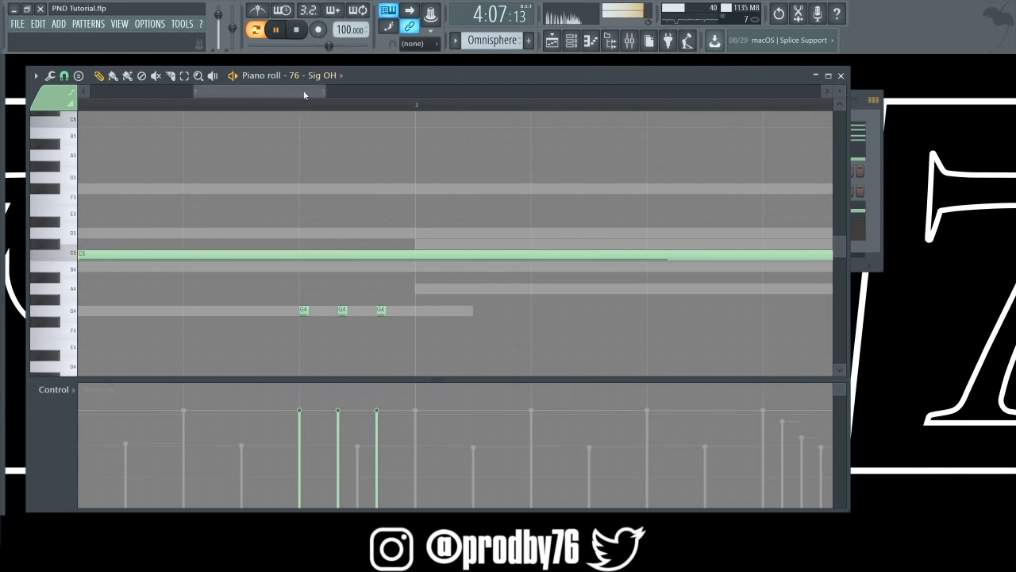
left_click_drag(304, 94, 419, 116)
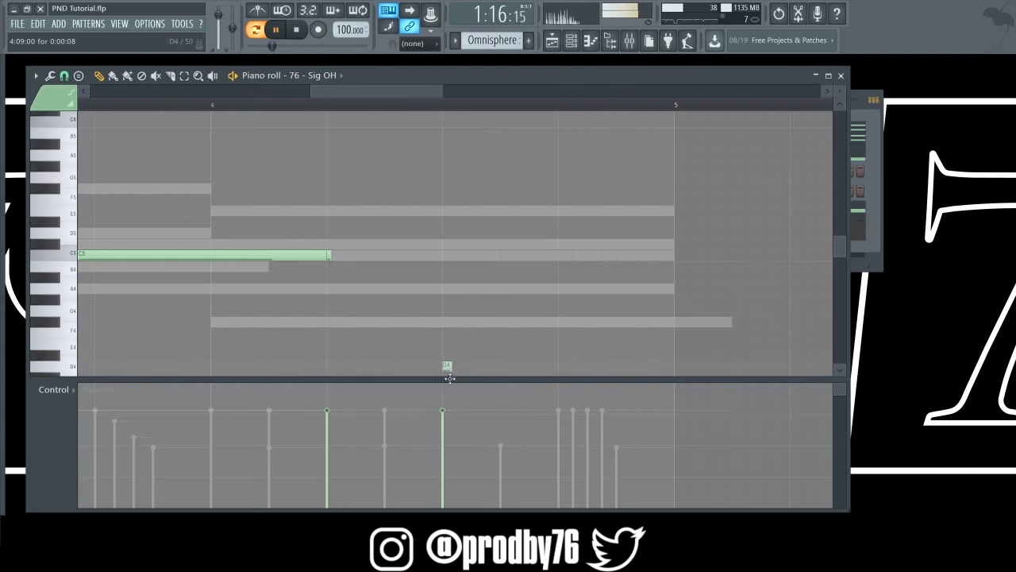
scroll(448, 335, "down", 4)
left_click_drag(447, 318, 449, 313)
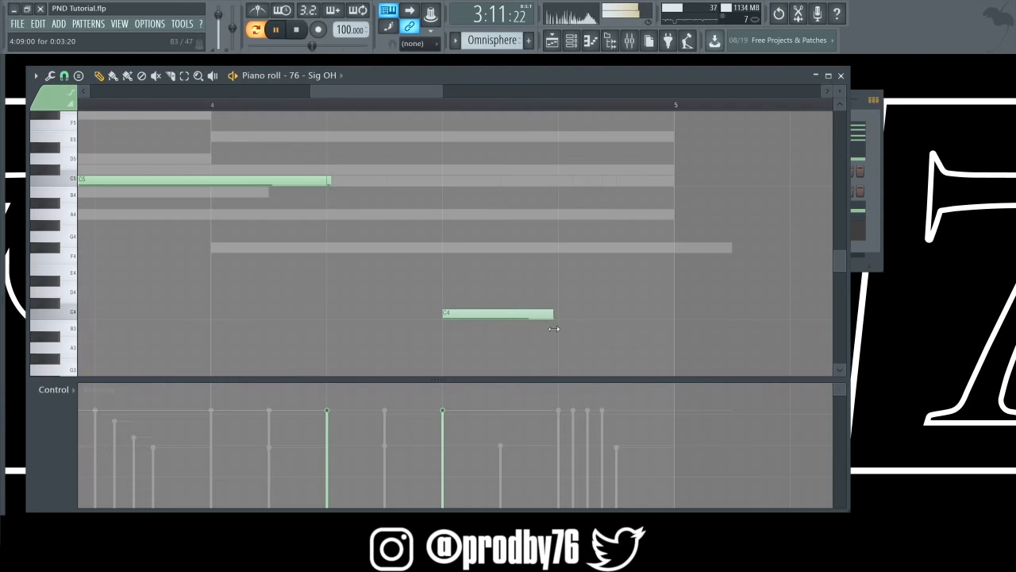
left_click_drag(554, 328, 532, 177)
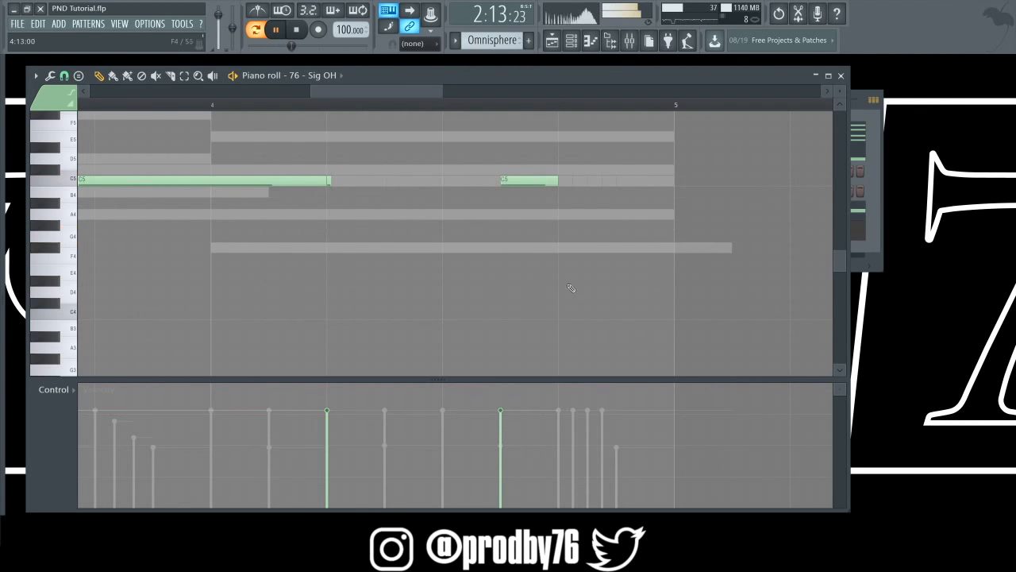
left_click(561, 313)
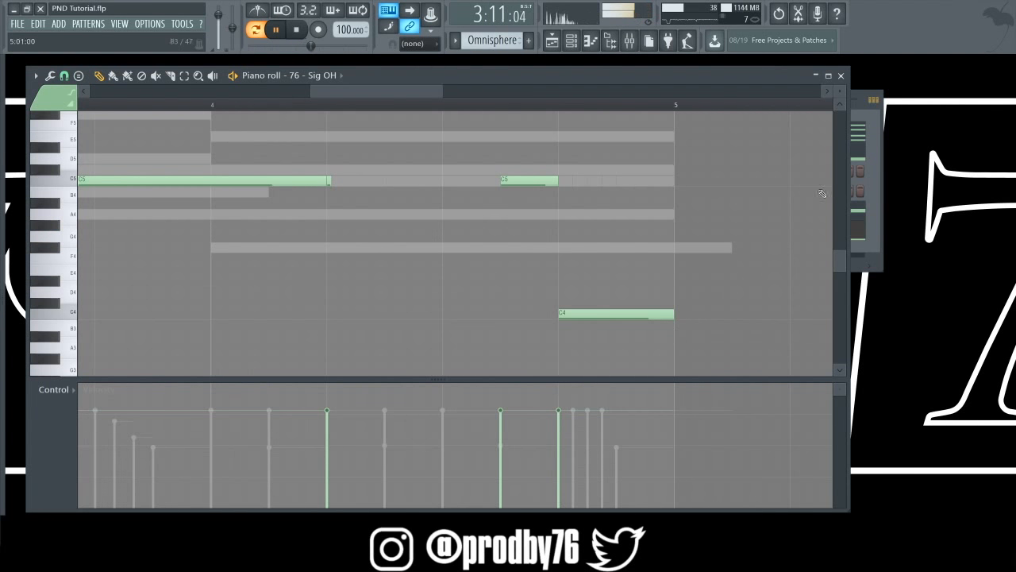
Close the Sig OH piano roll, stop playback and split the Omnisphere pattern by channel.
left_click(841, 74)
key("space")
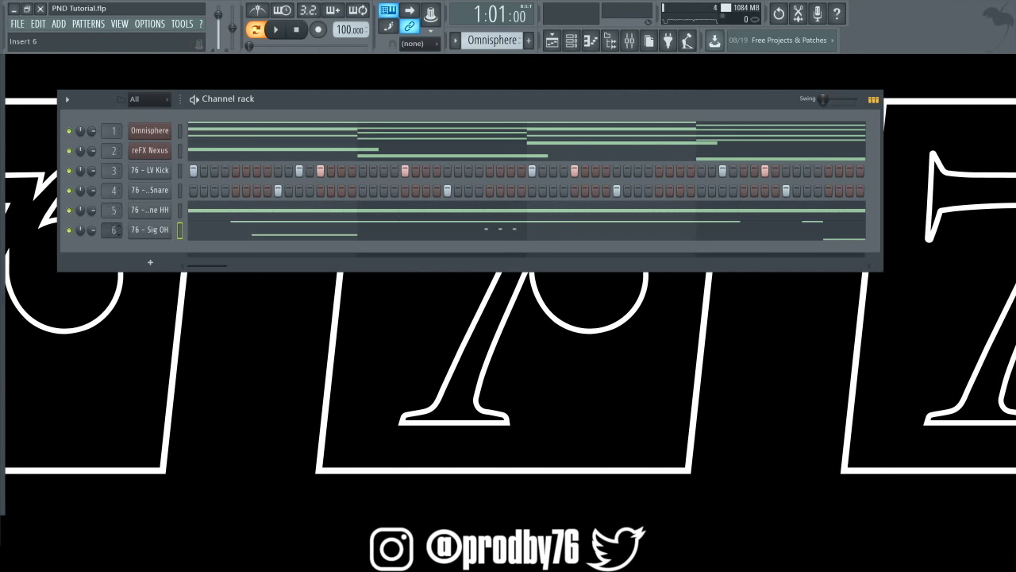
left_click(492, 40)
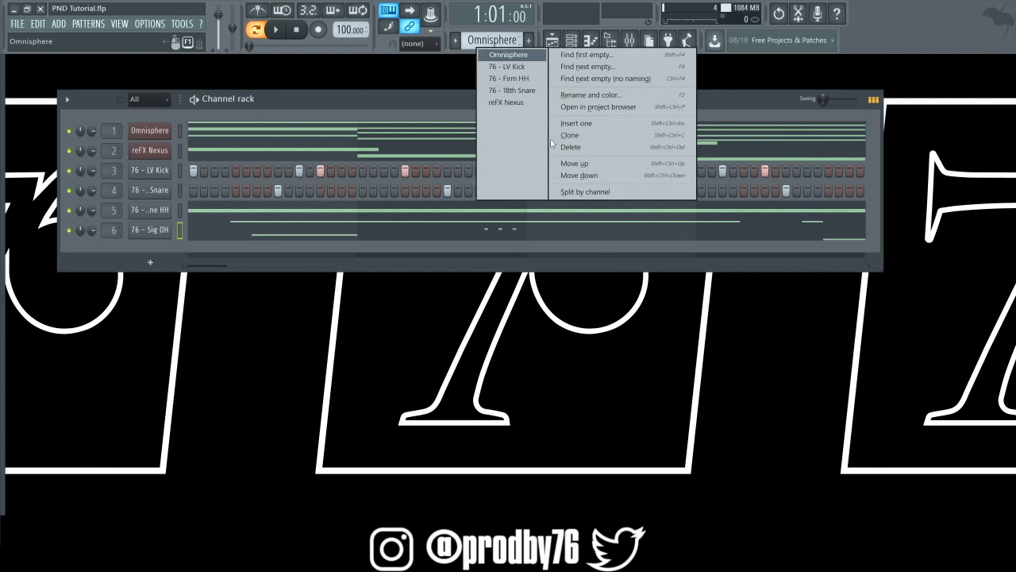
left_click(579, 195)
Paint seven consecutive Omnisphere clips on playlist Track 1 from bar 1 and play the arrangement in song mode.
left_click(551, 40)
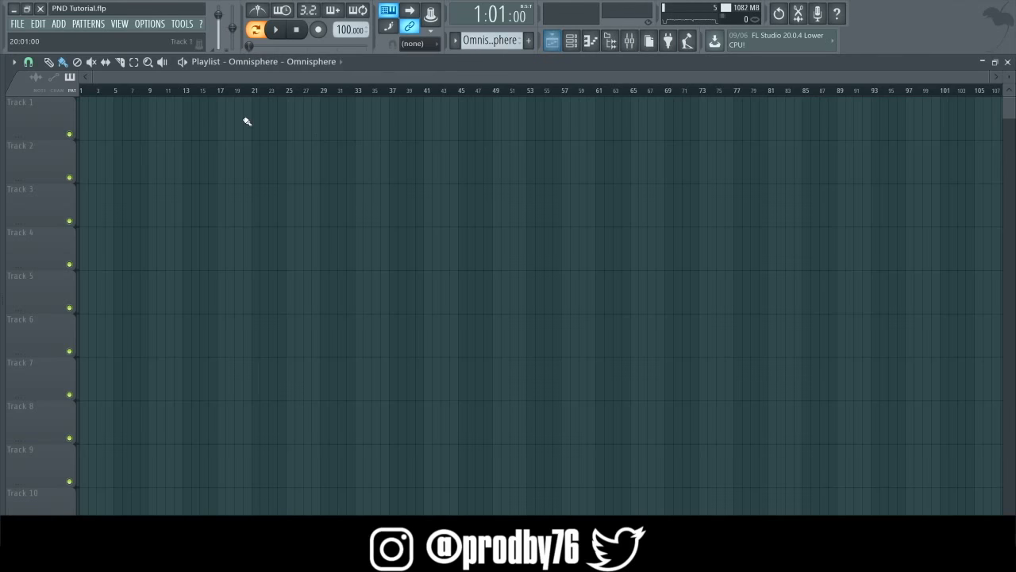
left_click_drag(84, 131, 295, 74)
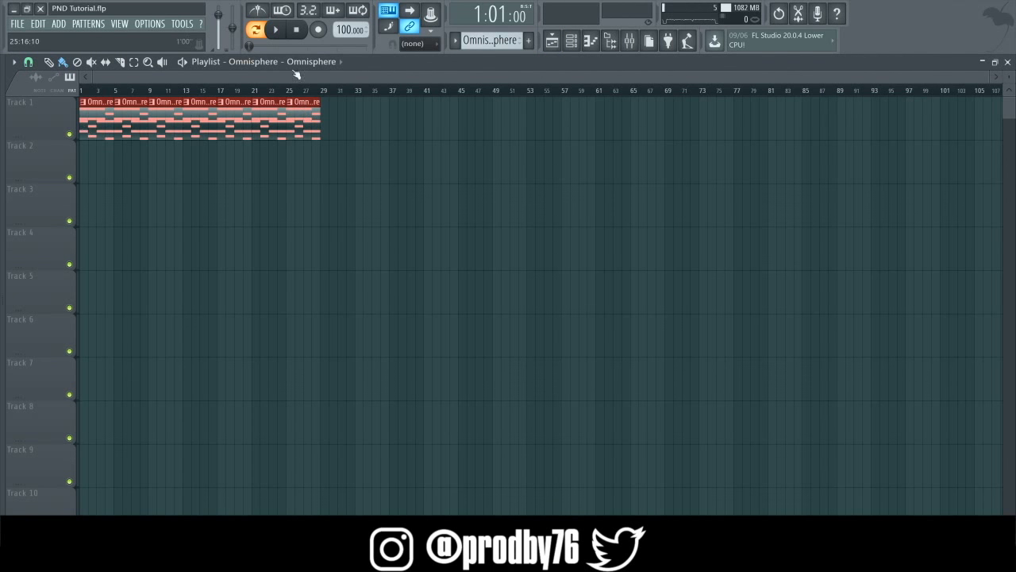
left_click(271, 30)
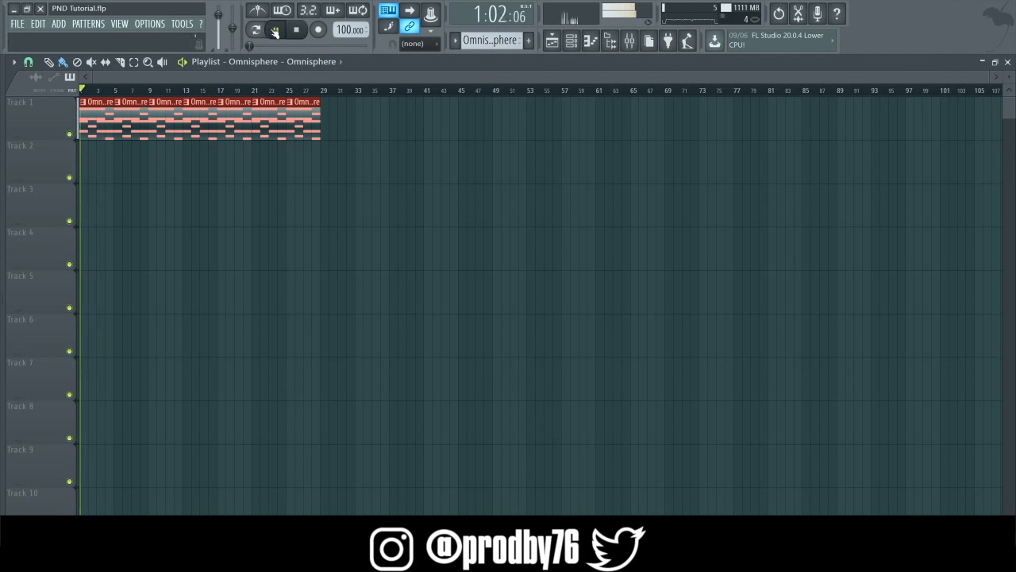
Place three reFX Nexus pattern clips on Track 2 starting at bars 5, 9 and 13.
scroll(485, 42, "down", 1)
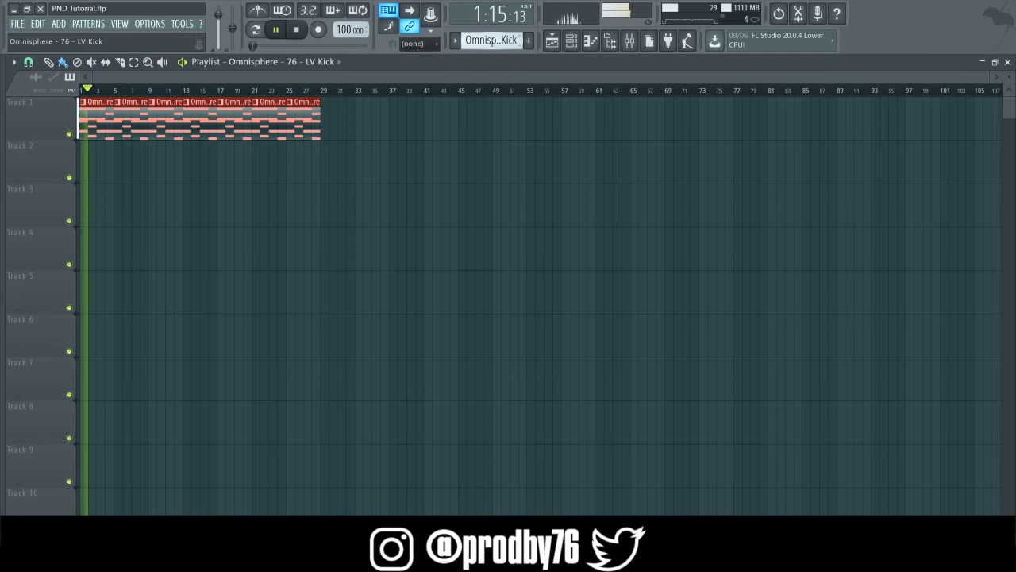
scroll(483, 42, "down", 1)
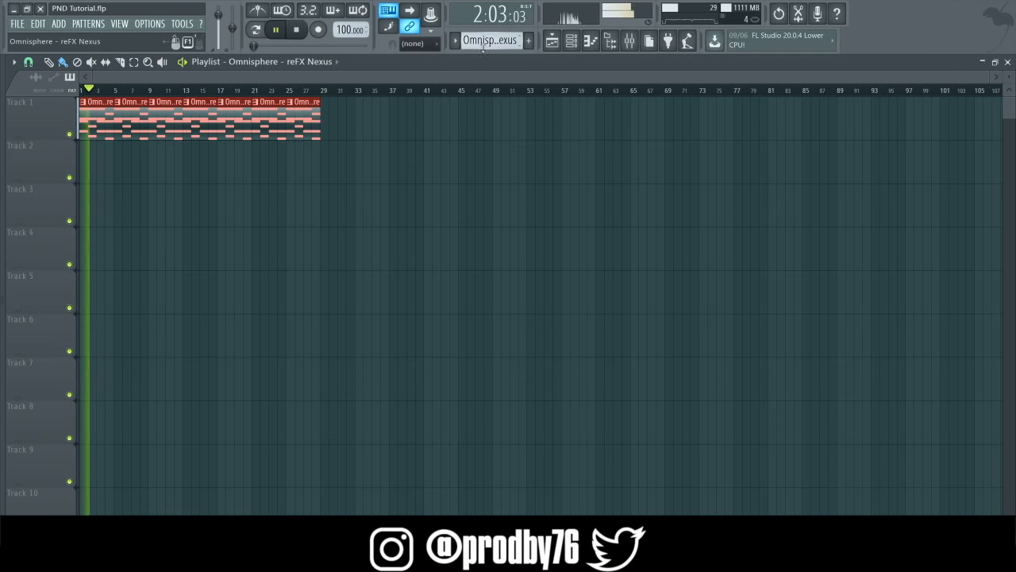
left_click(117, 161)
left_click(153, 204)
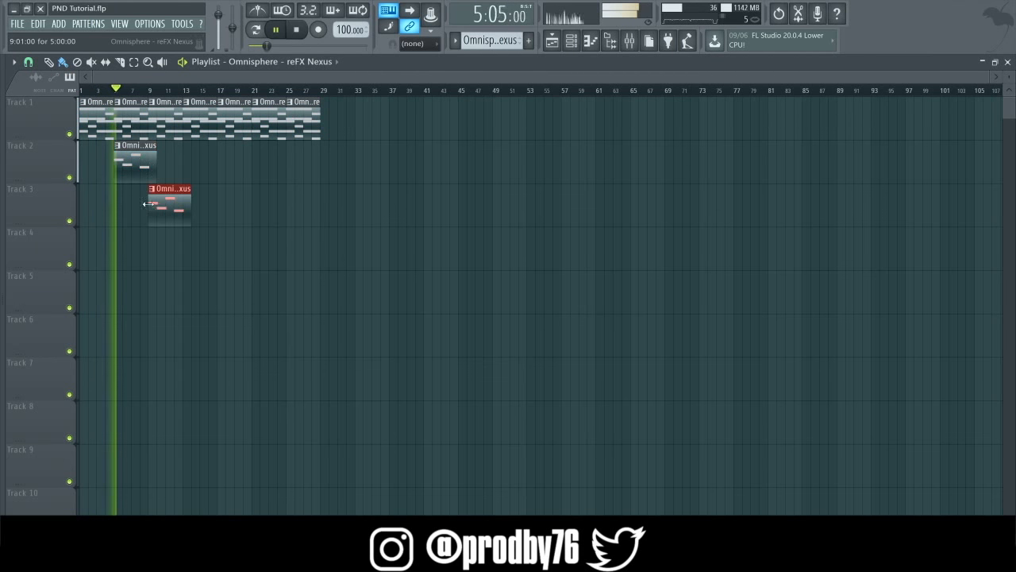
left_click_drag(159, 210, 159, 156)
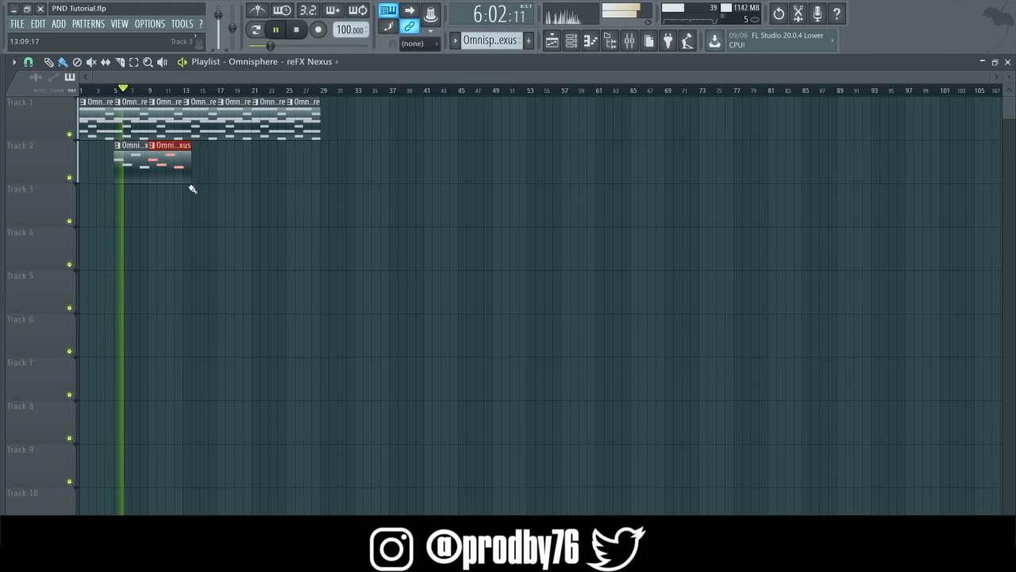
left_click(189, 200)
left_click_drag(204, 208, 204, 151)
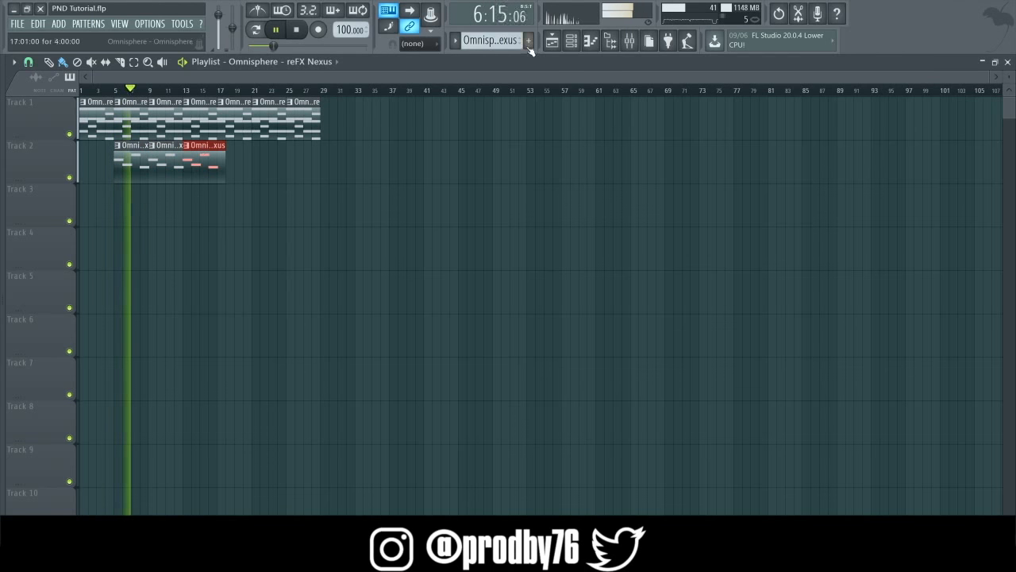
Fill Track 3 with four consecutive LV Kick clips from bar 9 up to bar 25.
scroll(520, 40, "down", 2)
scroll(490, 39, "down", 3)
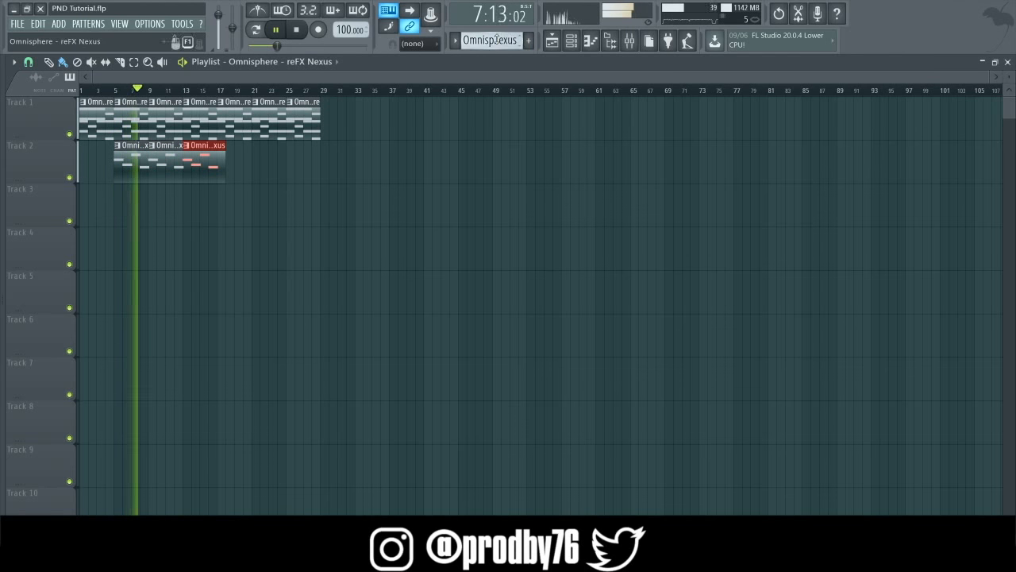
left_click(151, 198)
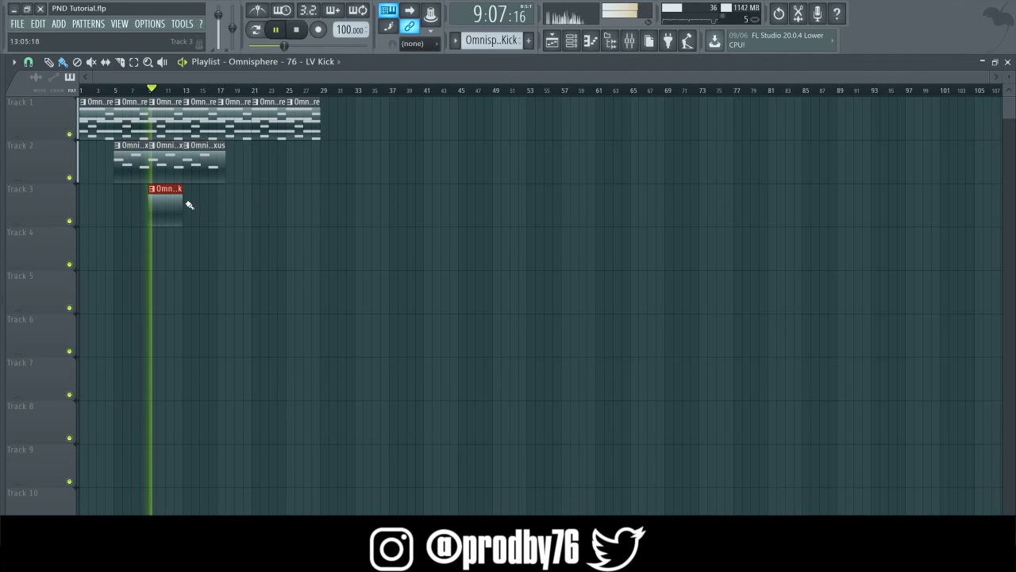
left_click(189, 204)
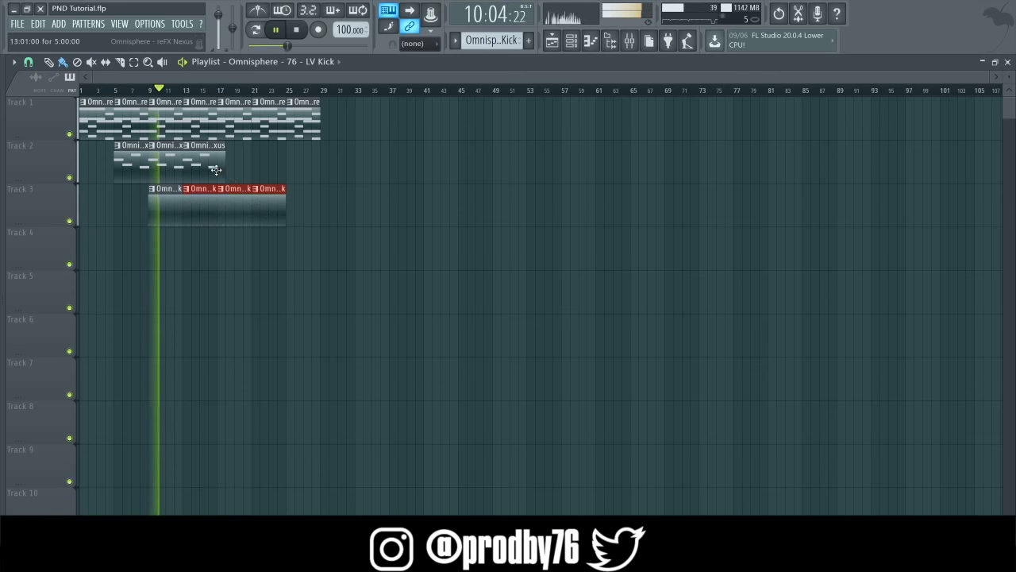
Extend the reFX Nexus bass on Track 2 with two more clips at bars 17 and 21.
left_click(216, 170)
left_click(257, 169)
mouse_move(269, 167)
left_mouse_down()
mouse_move(243, 167)
mouse_move(281, 169)
mouse_move(269, 170)
left_mouse_up()
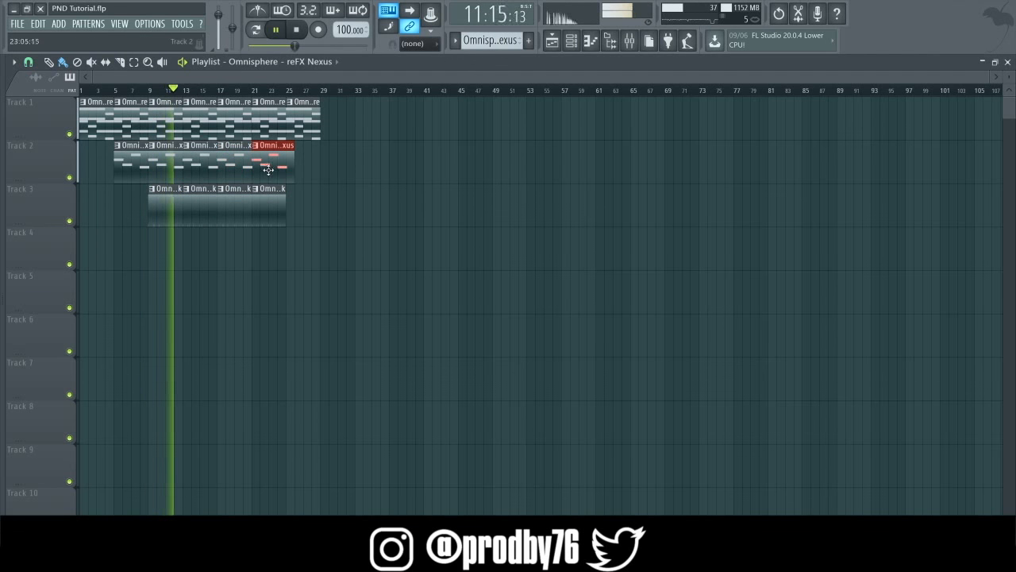
Place two 18th Snare pattern clips on Track 4 at bars 17 and 21.
scroll(490, 40, "up", 1)
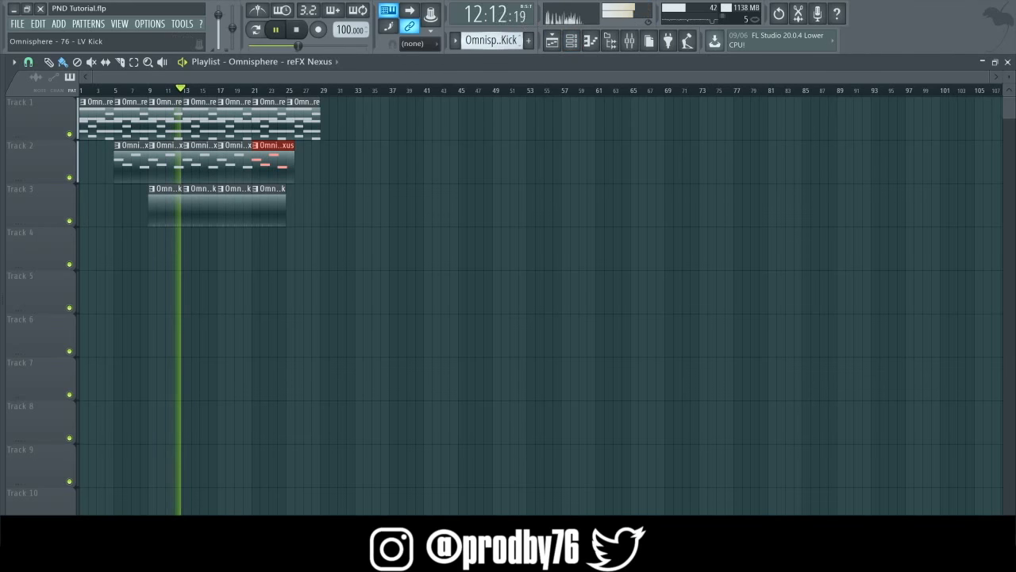
scroll(488, 40, "up", 3)
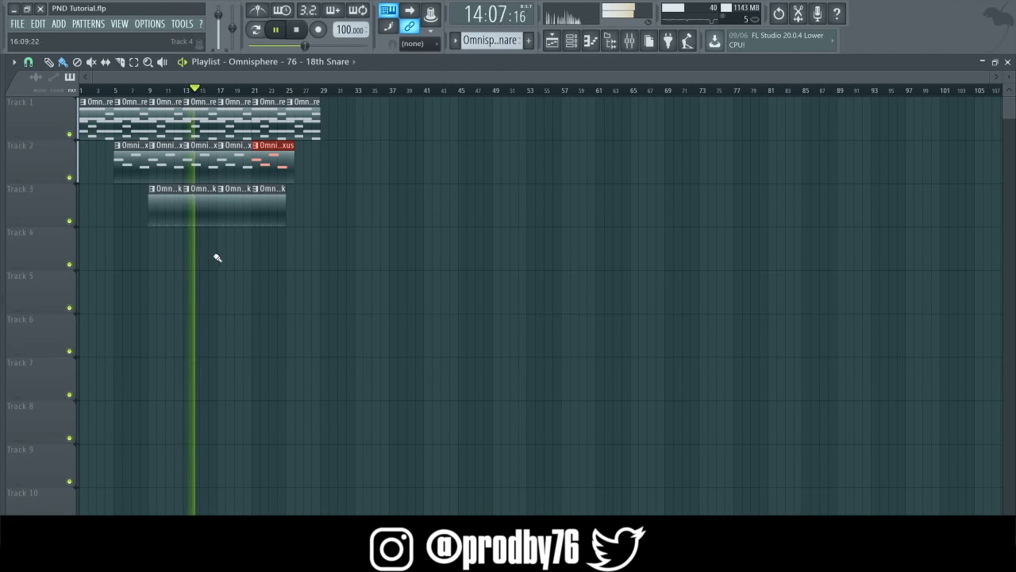
left_click_drag(218, 257, 259, 259)
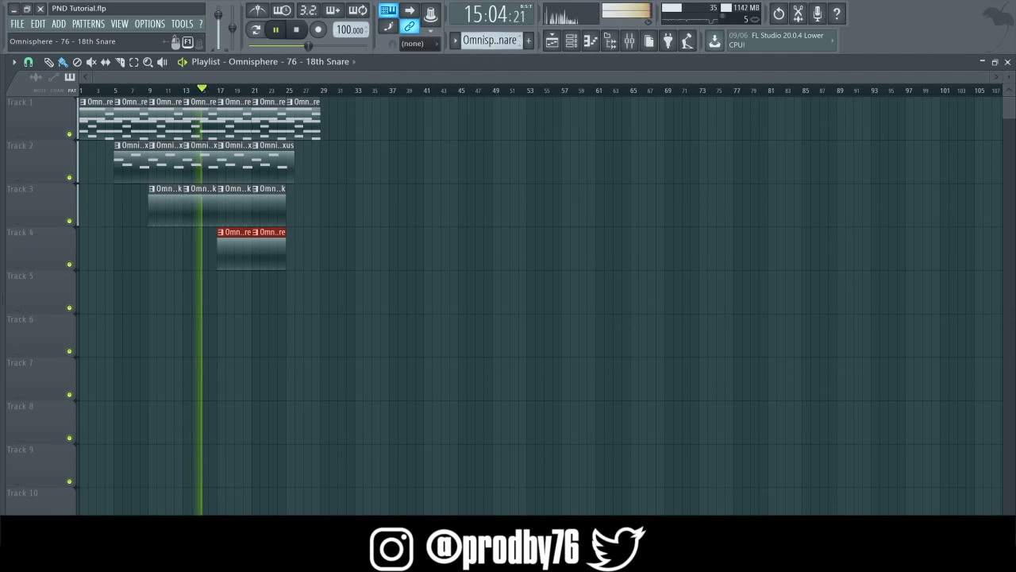
Place two Zone HH pattern clips on Track 5 at bars 17 and 21.
scroll(488, 39, "up", 1)
left_click(223, 288)
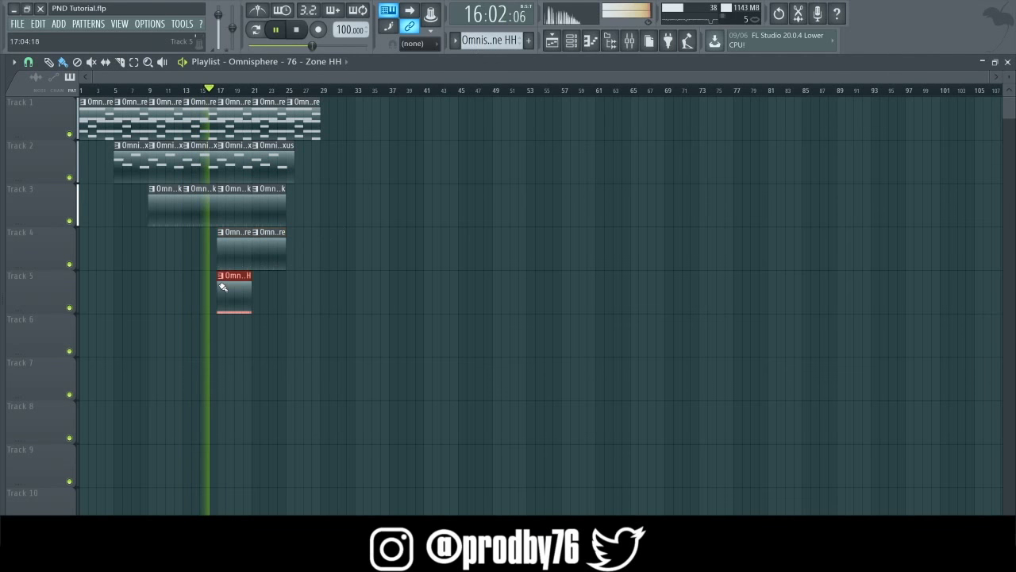
left_click(257, 288)
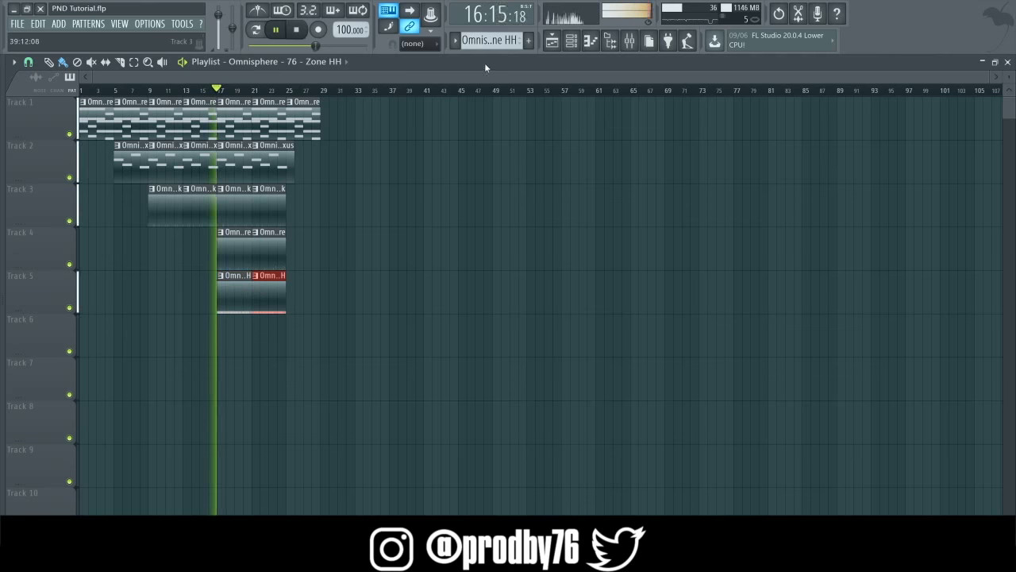
Place two Sig OH pattern clips on Track 6 at bars 17 and 21.
scroll(494, 40, "up", 1)
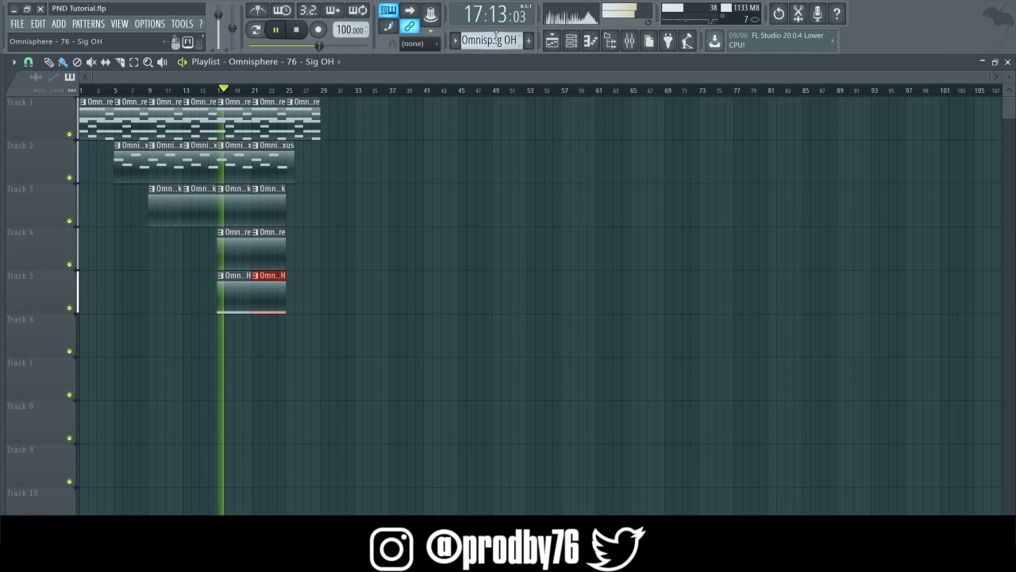
left_click(222, 340)
left_click(257, 347)
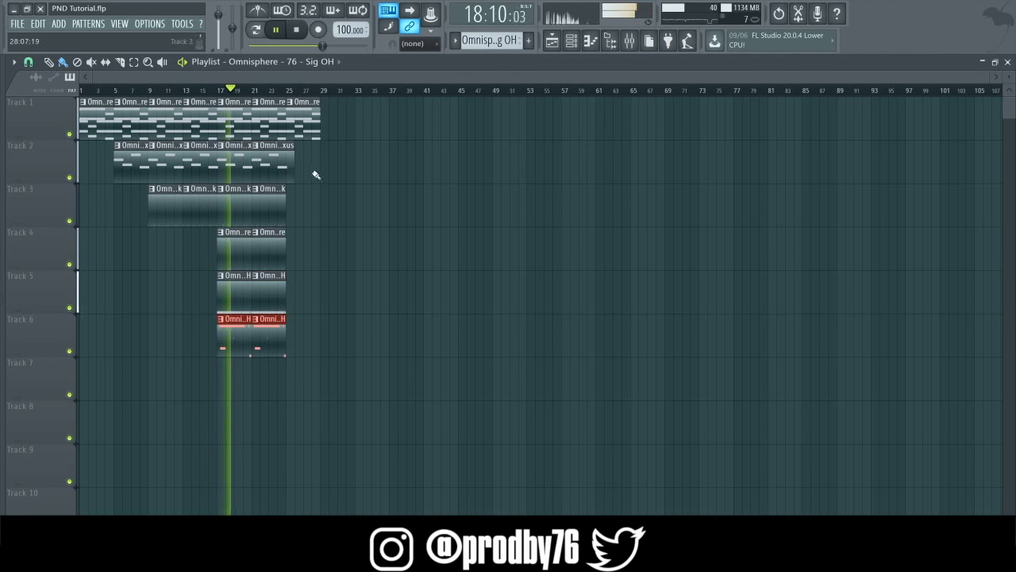
Try an extra reFX Nexus clip on Track 2 at bar 25.
left_click(287, 170)
left_click(307, 206)
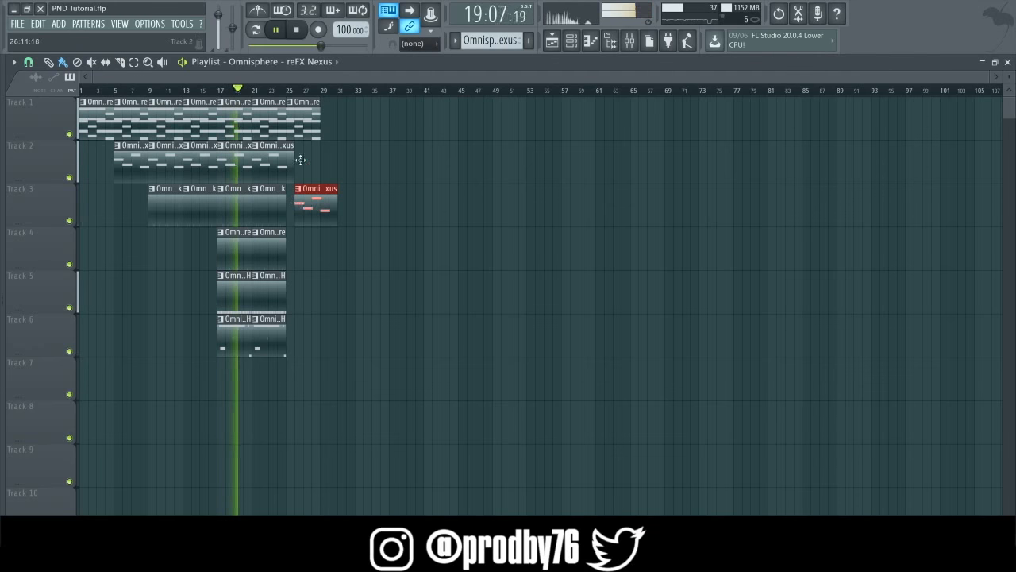
left_click_drag(300, 160, 302, 158)
Delete the reFX Nexus and Omnisphere clips that start at bar 25.
left_click(319, 127)
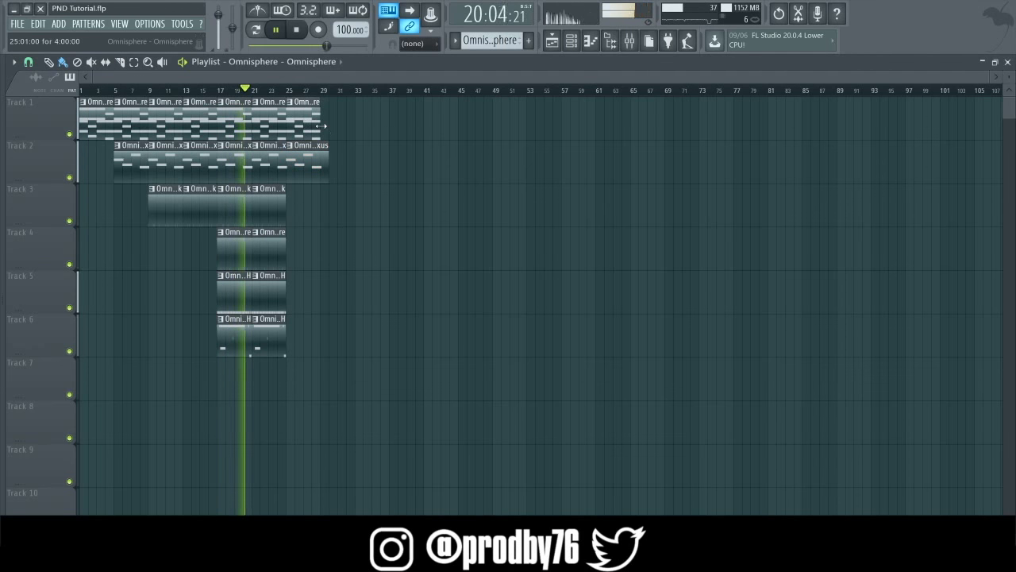
right_click(318, 168)
right_click(309, 120)
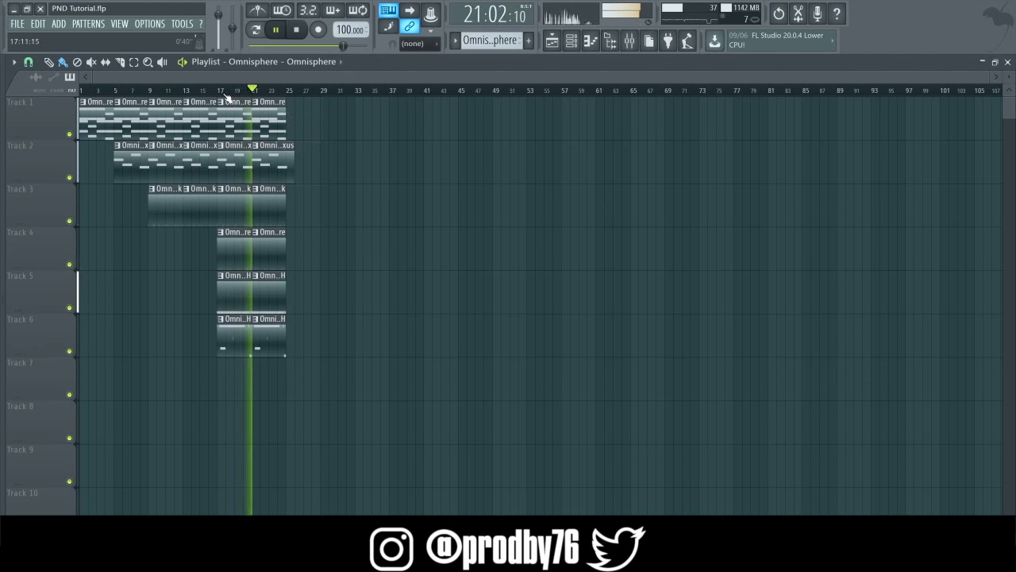
Duplicate all clips in bars 17 to 25 so the copies follow from bar 25, and clear the selection.
left_click_drag(222, 92, 284, 117)
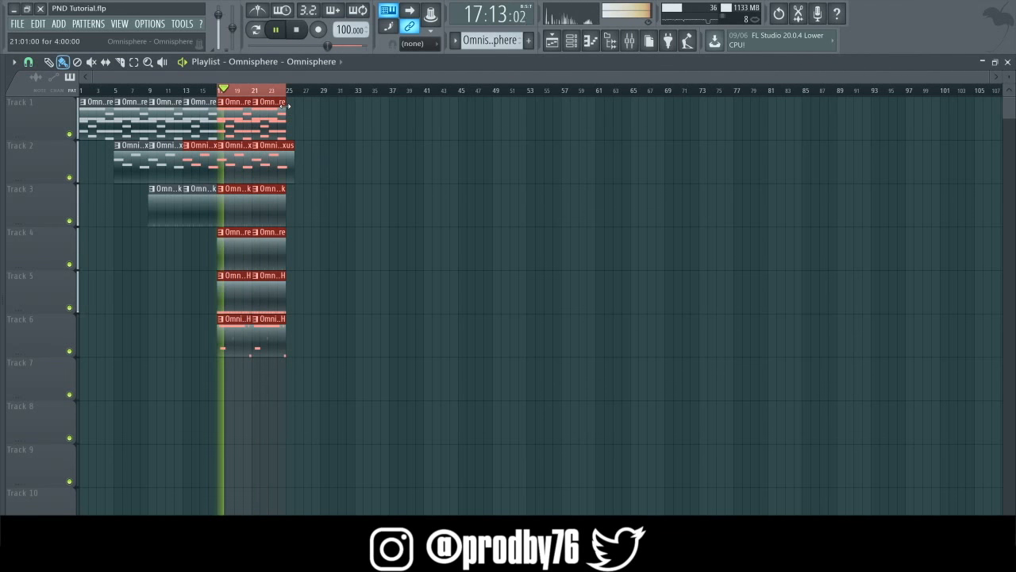
key("ctrl+b")
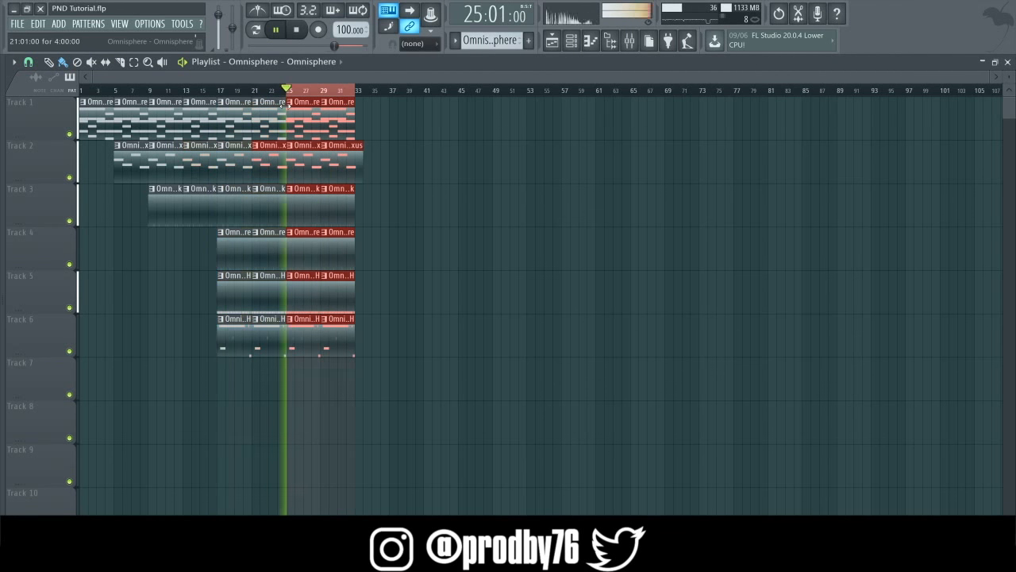
left_click(394, 167)
left_click(335, 94)
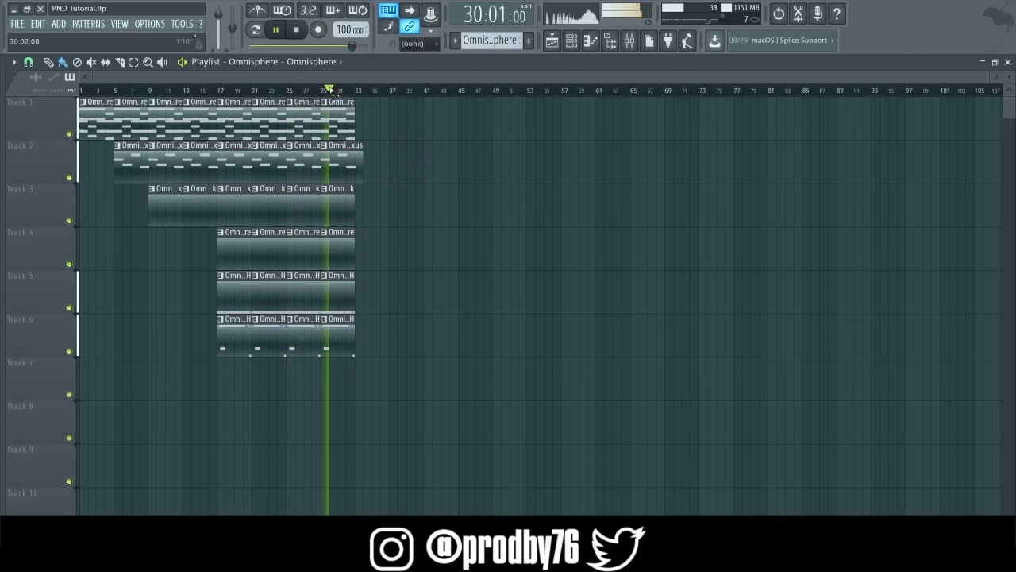
Duplicate the full arrangement section from bar 17 and shift the copied clips on all six tracks to start at bar 33.
left_click_drag(220, 92, 355, 92)
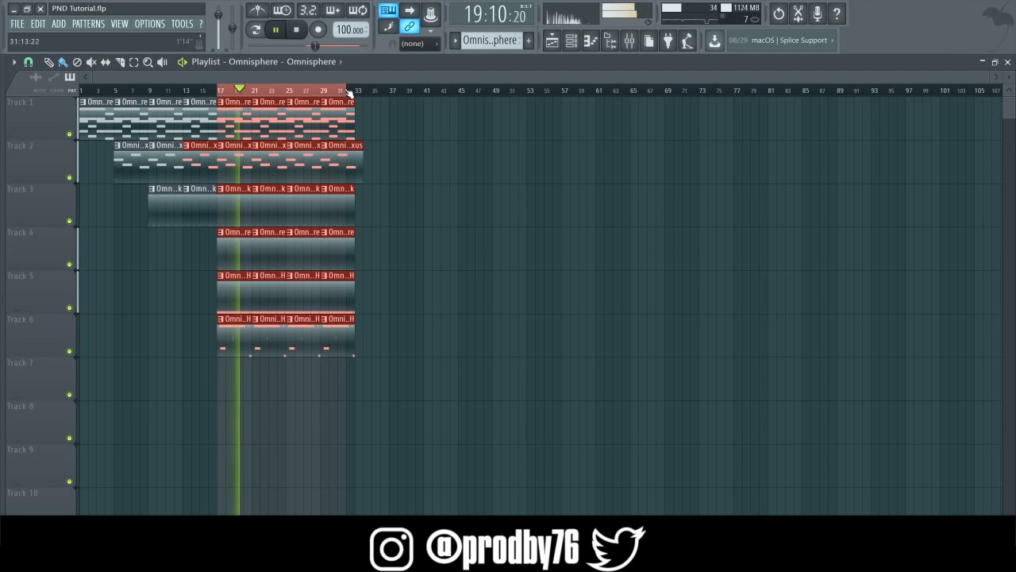
key("ctrl+b")
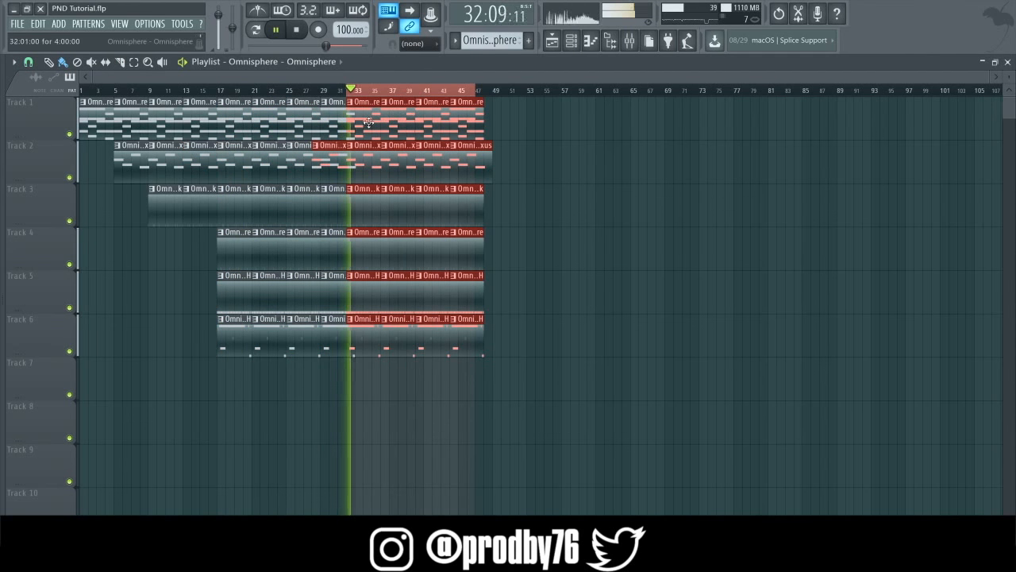
left_click_drag(369, 123, 447, 130)
left_click_drag(412, 158, 364, 131)
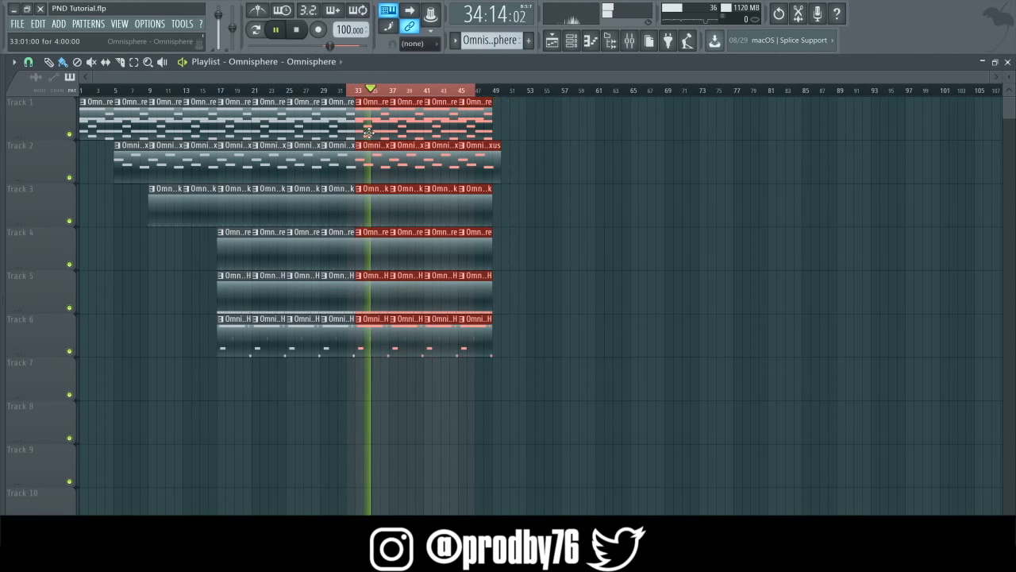
Duplicate all clips in bars 17 to 49 so the copies follow from bar 49, and clear the selection.
left_click(355, 91)
left_click(355, 90)
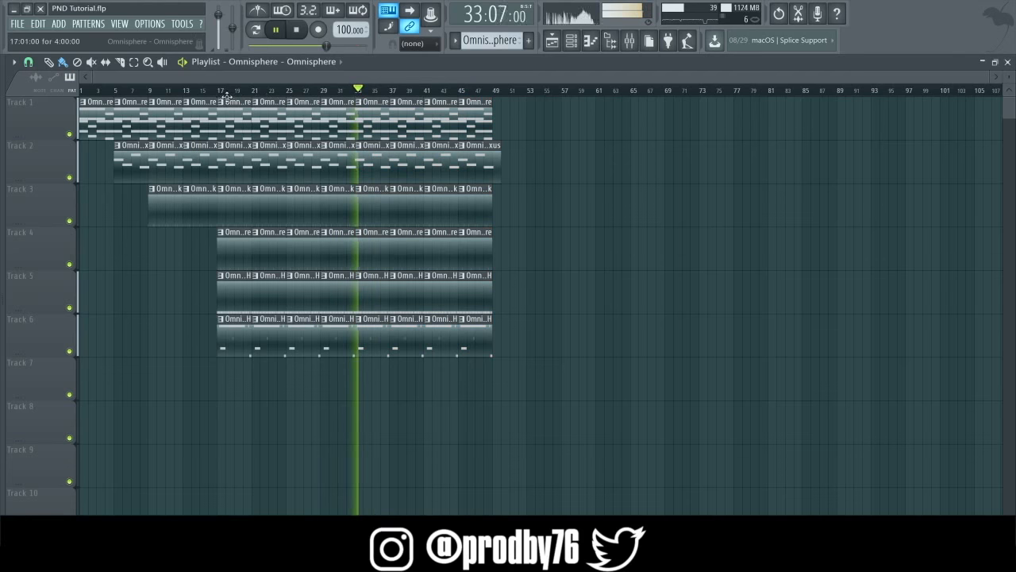
left_click_drag(221, 94, 485, 163)
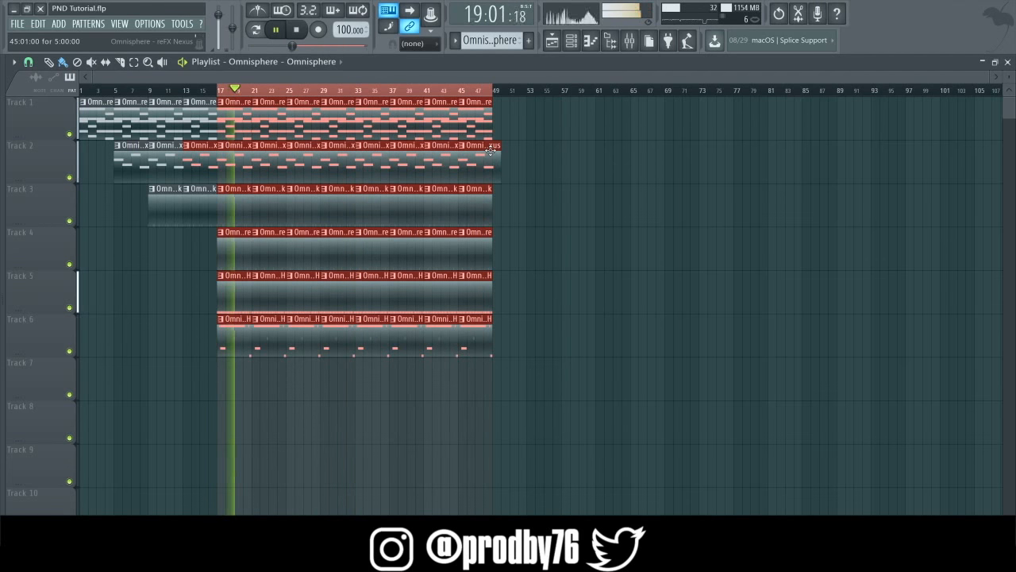
key("ctrl+b")
left_click(426, 120)
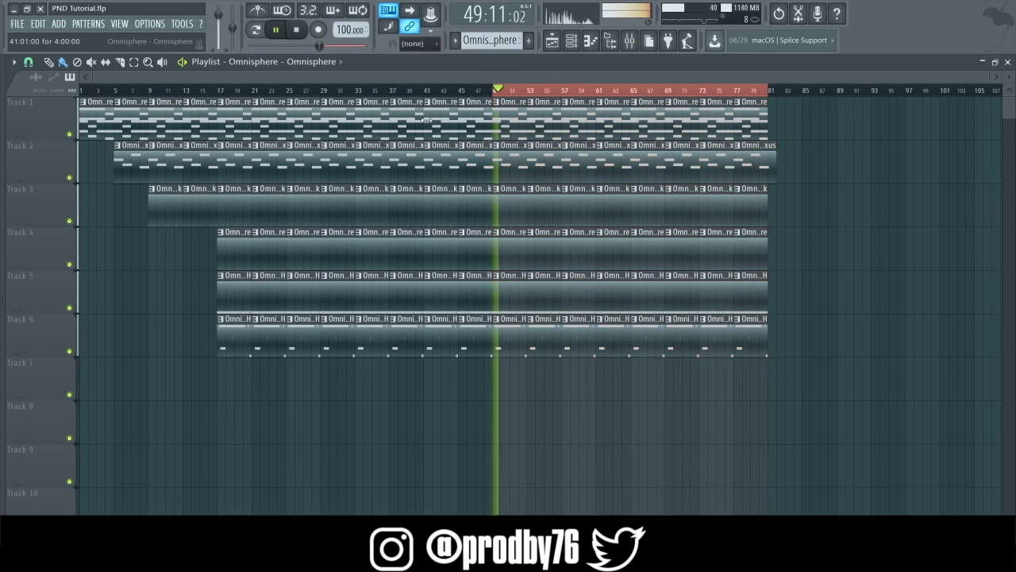
left_click(209, 90)
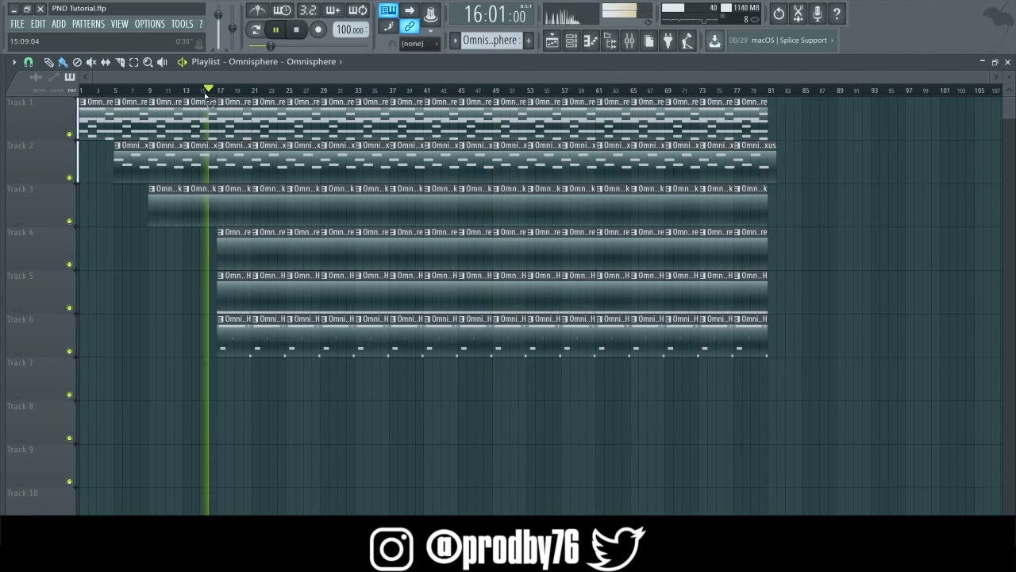
Delete the kick, snare, hi-hat and open-hat clips that start at bar 25 on Tracks 3 to 6.
right_click(306, 209)
right_click(309, 248)
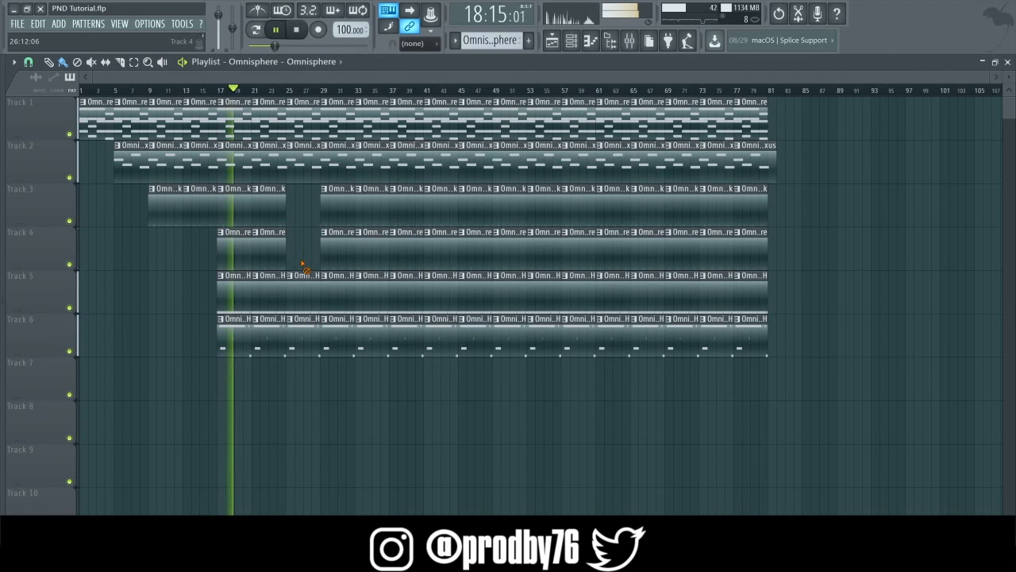
right_click(306, 289)
right_click(310, 338)
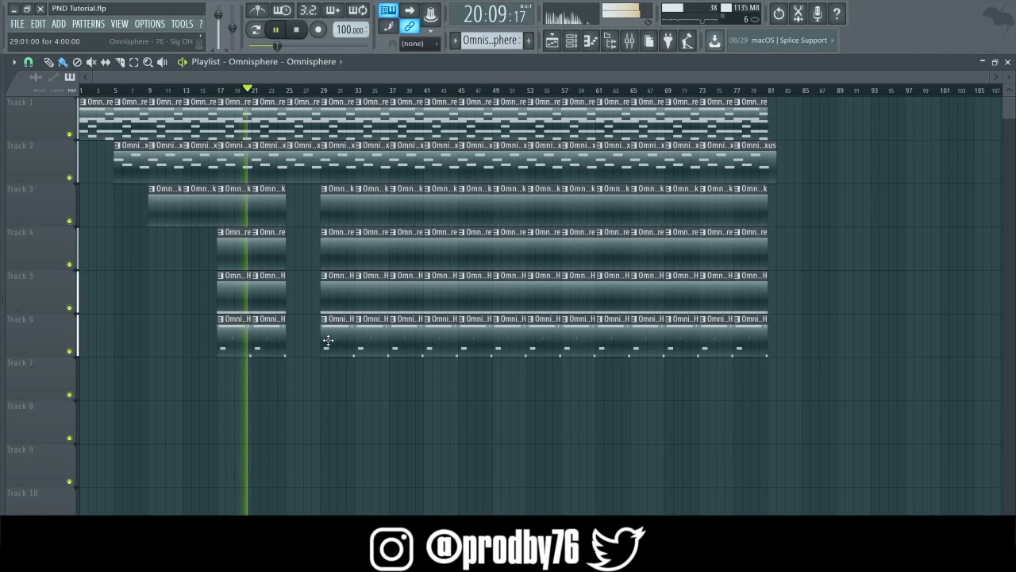
Delete the Track 6 clips at bars 29, 33 and 37, the Track 5 clip at bar 29 and the Track 4 clip at bar 37.
right_click(335, 338)
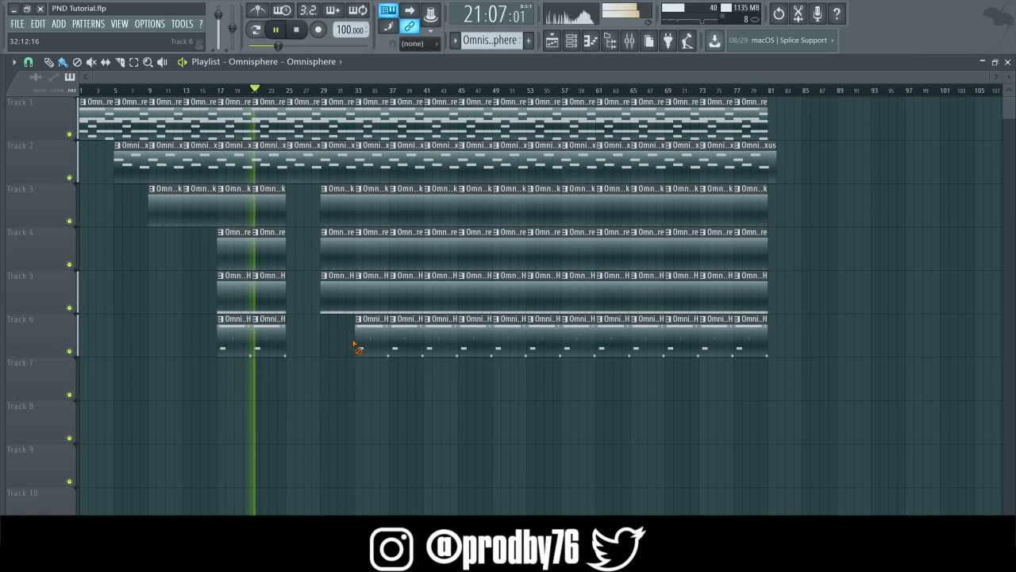
right_click(359, 347)
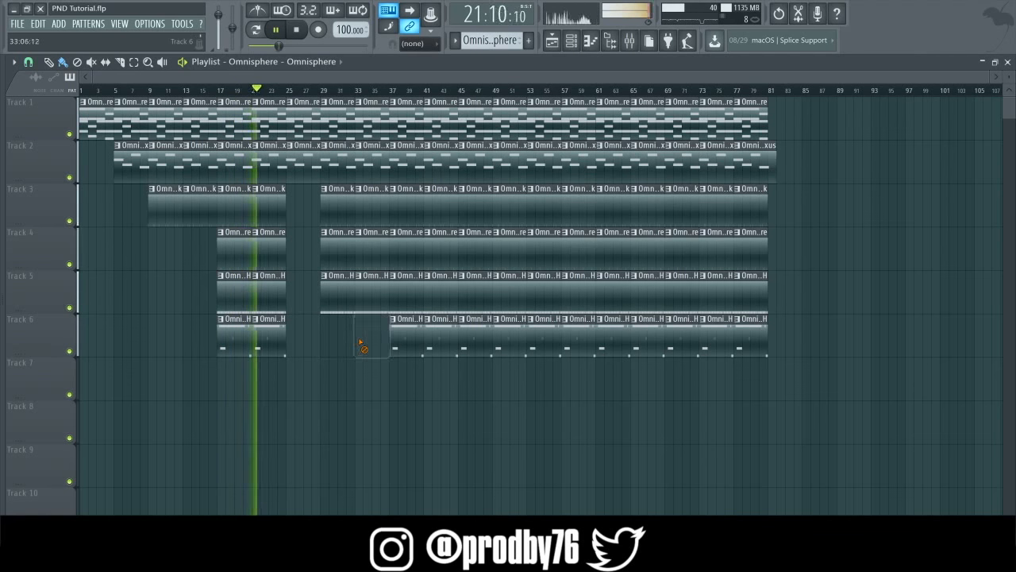
right_click(339, 300)
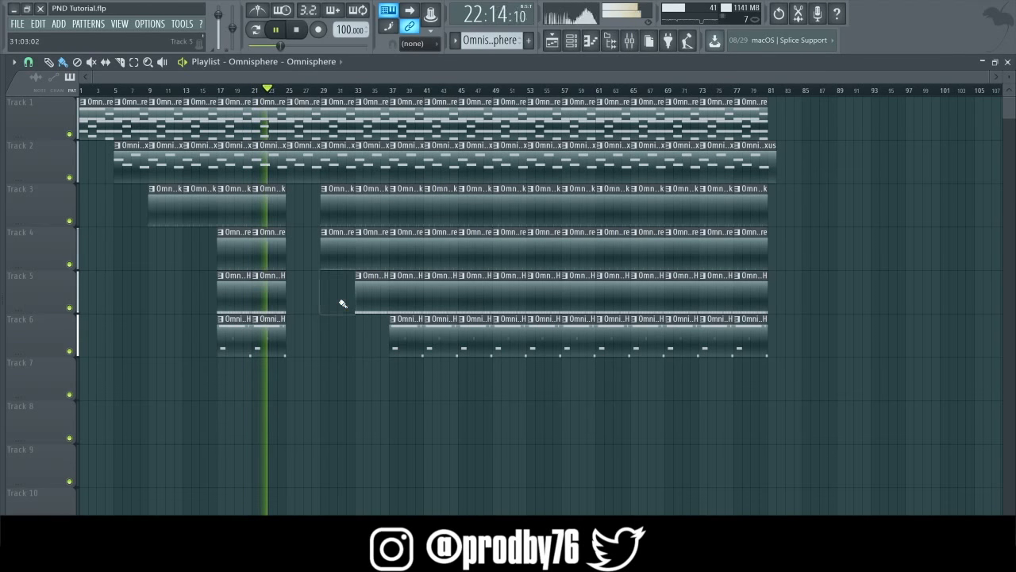
right_click(408, 338)
right_click(407, 244)
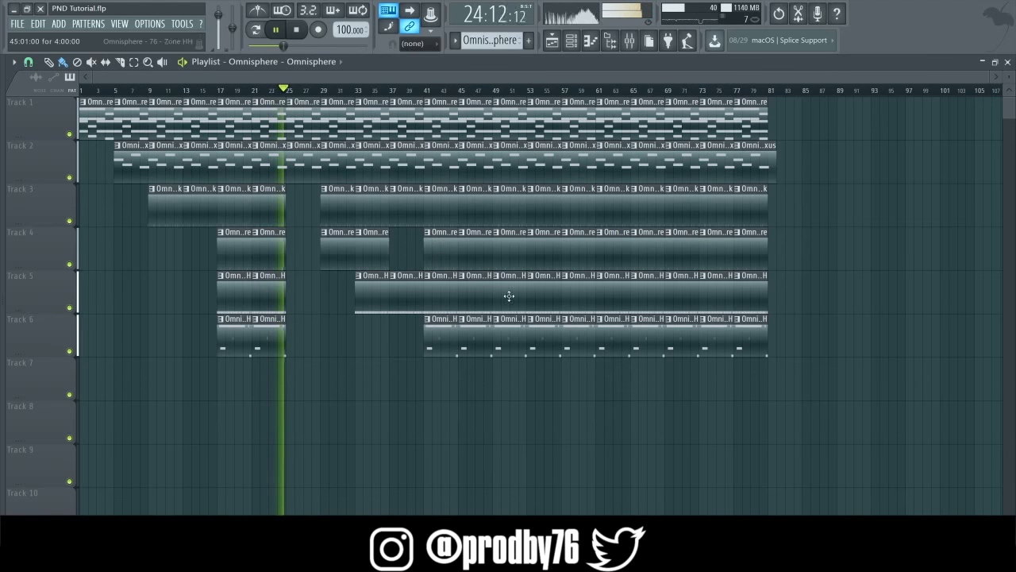
Delete the drum clips at bar 49 on Tracks 3 to 6, and remove every remaining clip from bar 49 onward.
right_click(508, 211)
right_click(510, 250)
right_click(511, 292)
right_click(513, 338)
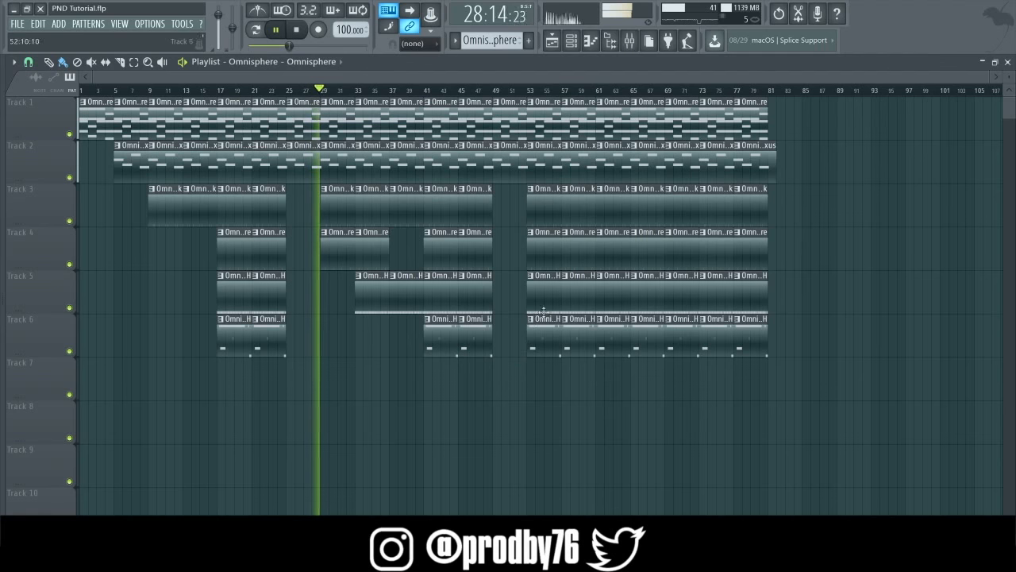
mouse_move(556, 343)
left_mouse_down()
mouse_move(526, 164)
mouse_move(800, 131)
mouse_move(658, 162)
mouse_move(786, 183)
mouse_move(681, 227)
mouse_move(573, 229)
mouse_move(579, 357)
mouse_move(680, 352)
mouse_move(717, 273)
mouse_move(765, 262)
mouse_move(738, 341)
mouse_move(748, 297)
left_mouse_up()
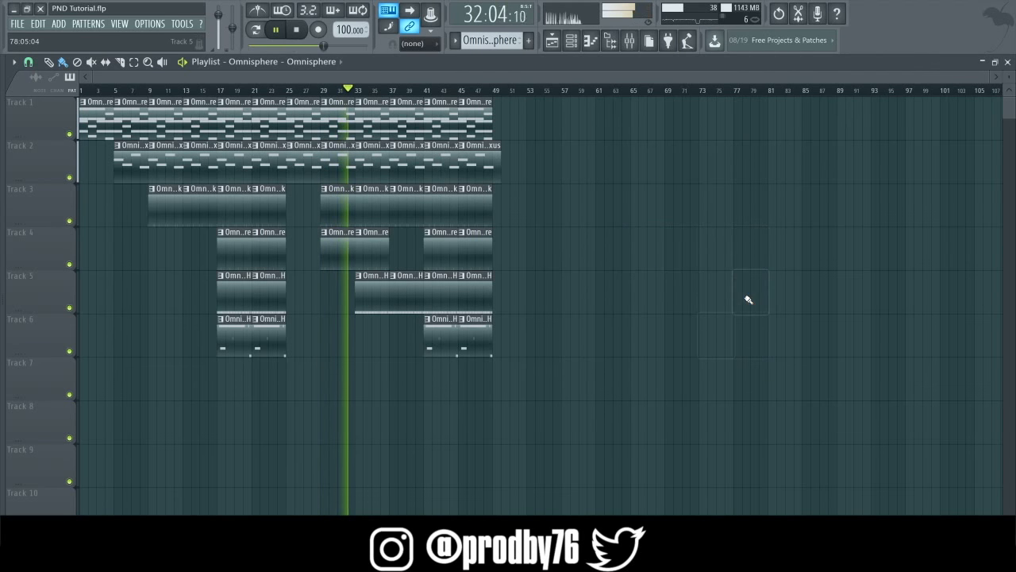
Lower the mixer levels of Insert 3 to -1.6 dB, Insert 4 to -2.2 dB and Insert 5 to -4.0 dB.
left_click(627, 51)
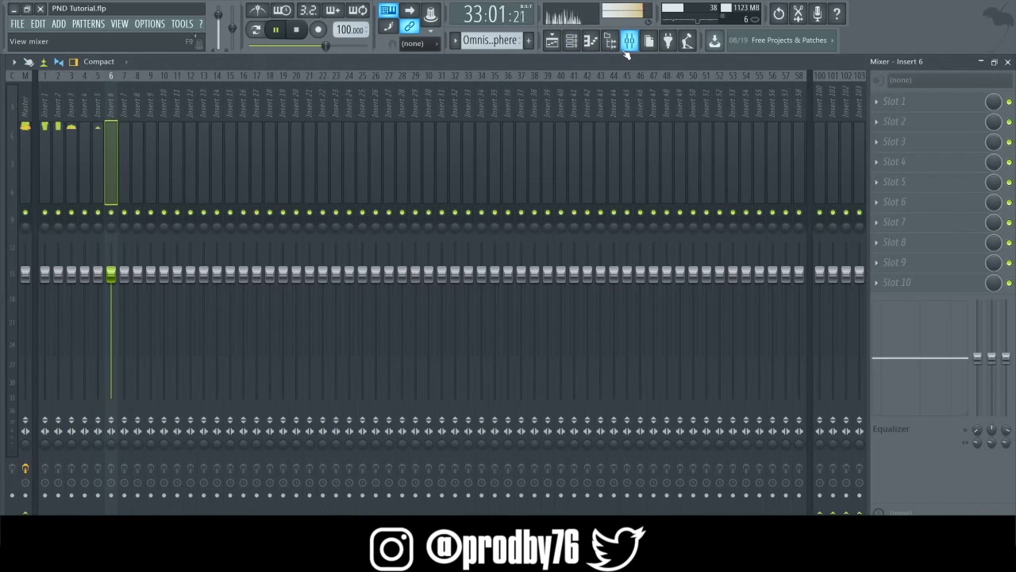
mouse_move(71, 272)
left_mouse_down()
mouse_move(71, 286)
mouse_move(98, 302)
mouse_move(85, 274)
mouse_move(85, 294)
mouse_move(71, 285)
left_mouse_up()
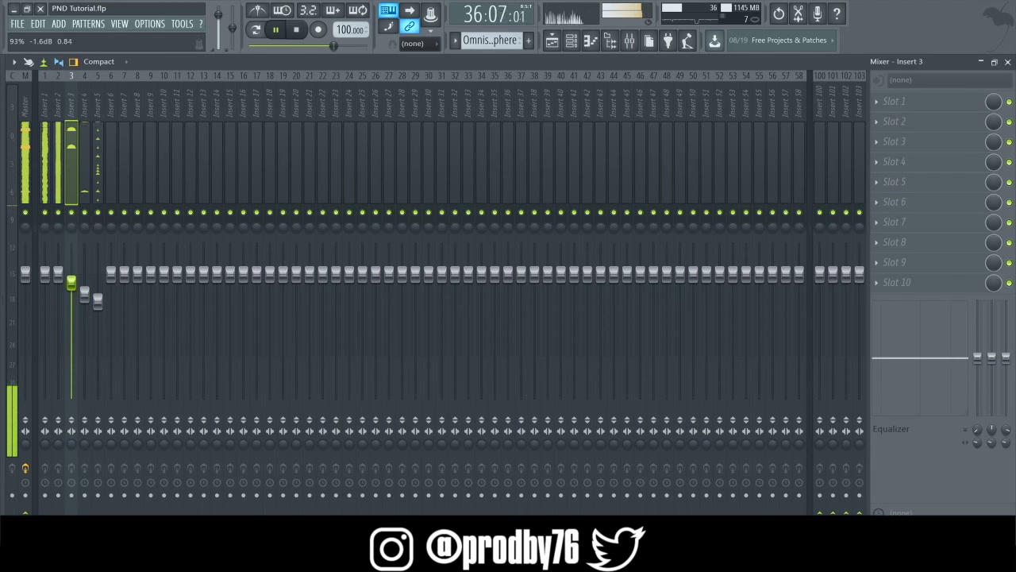
left_click(85, 295)
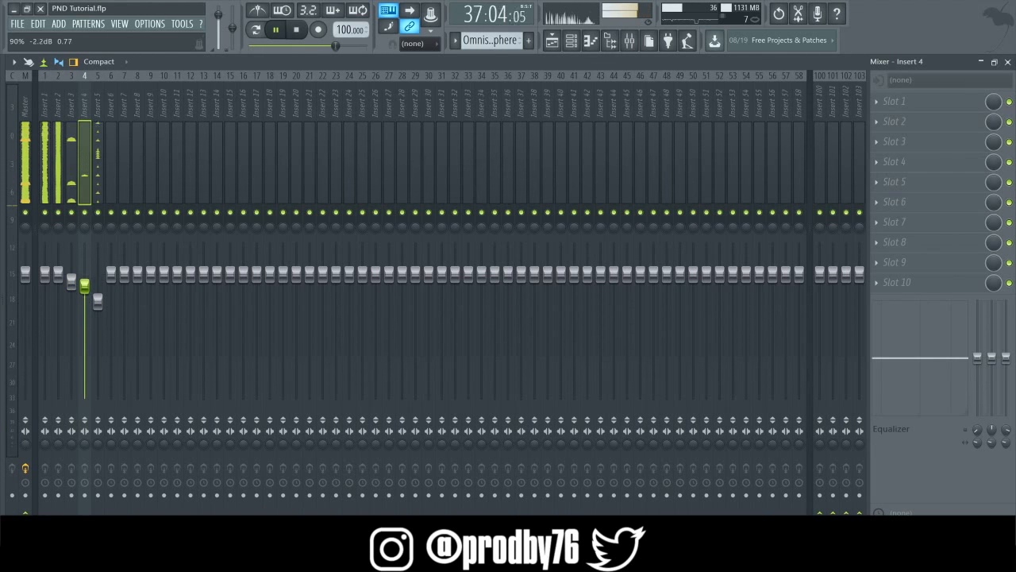
left_click_drag(97, 303, 98, 299)
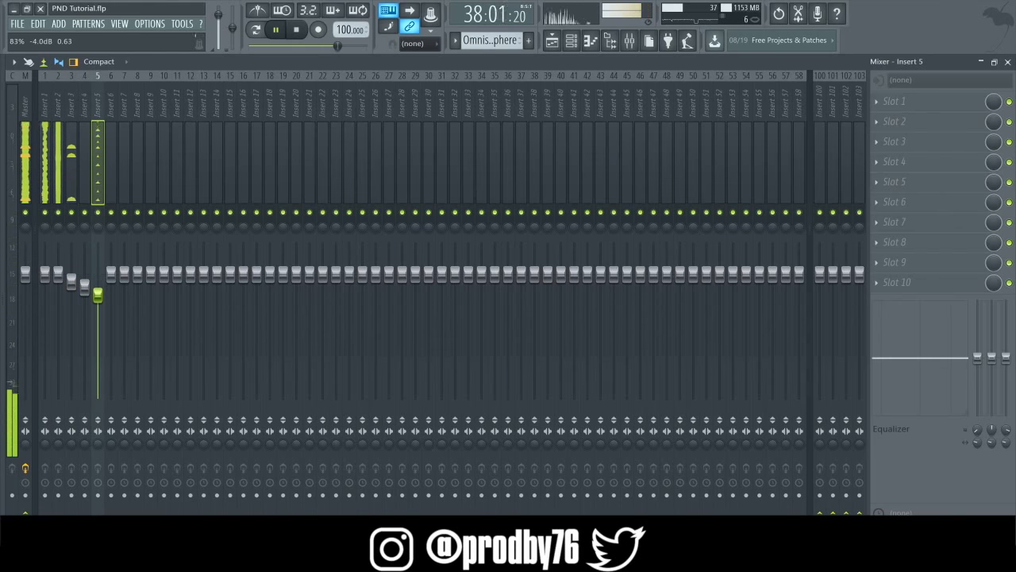
left_click(1008, 62)
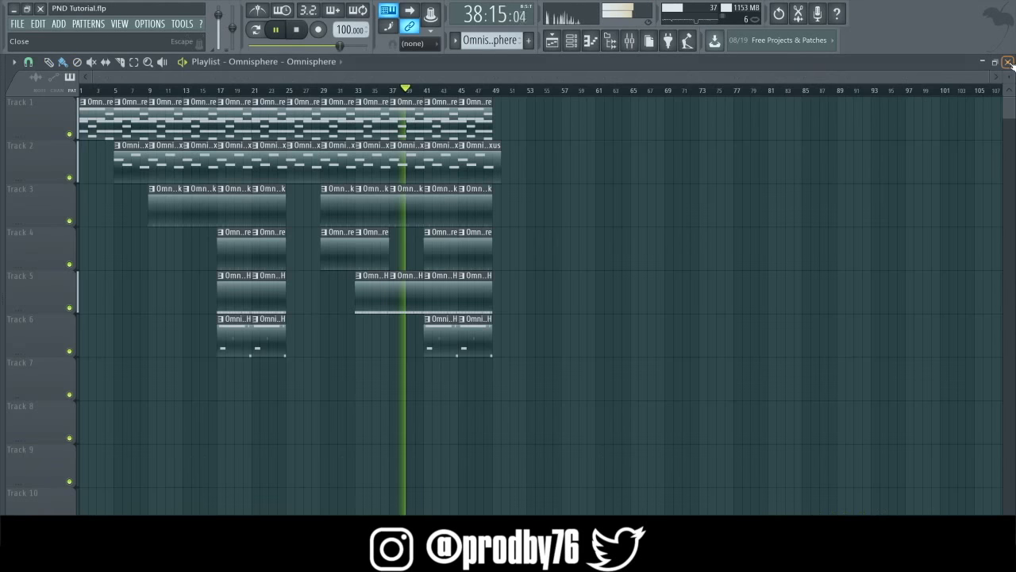
Raise the velocity of the last four notes in the 76 - LV Kick pattern to 100% in the piano roll.
left_click(610, 41)
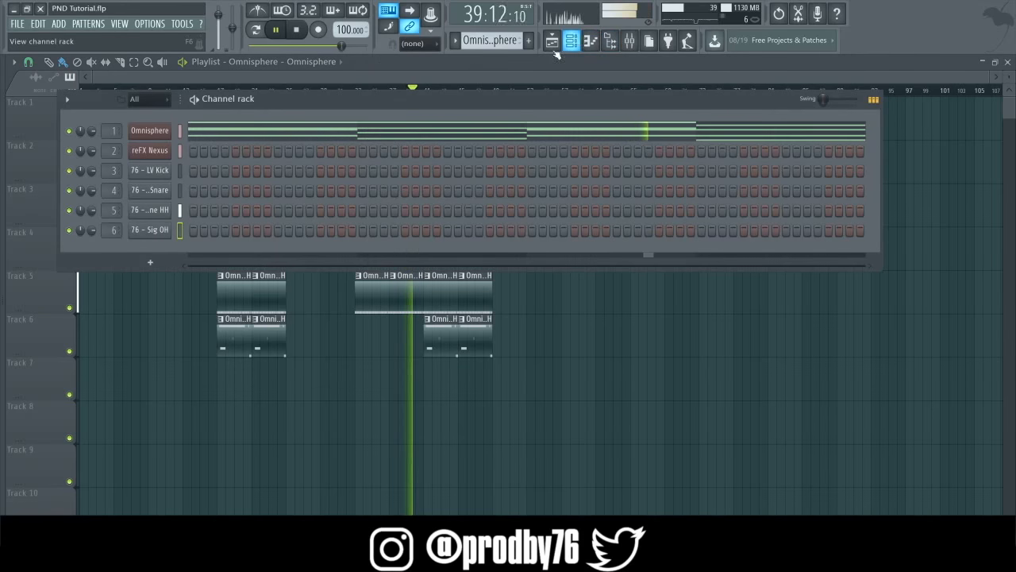
left_click_drag(490, 41, 490, 34)
right_click(152, 170)
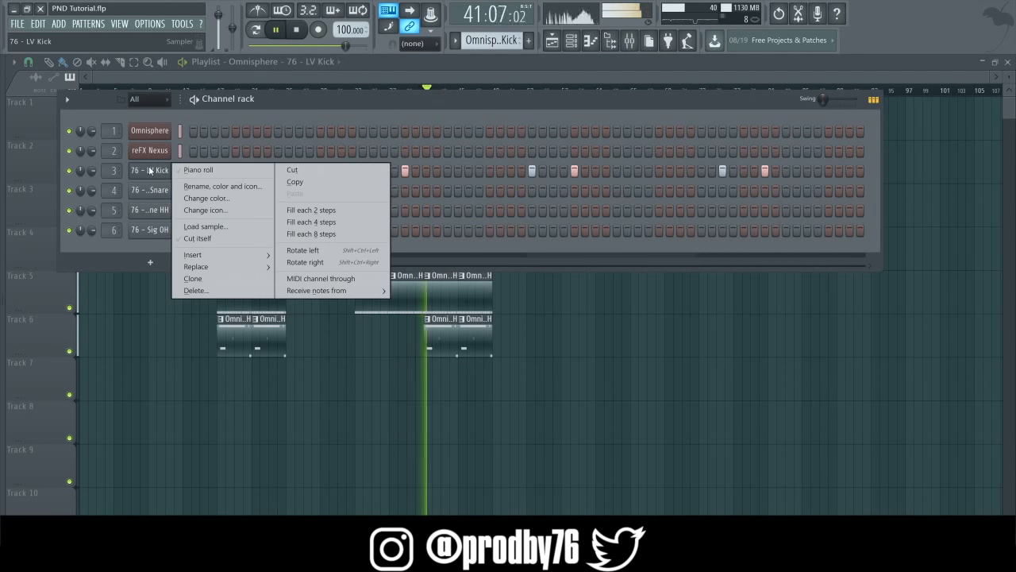
left_click(199, 171)
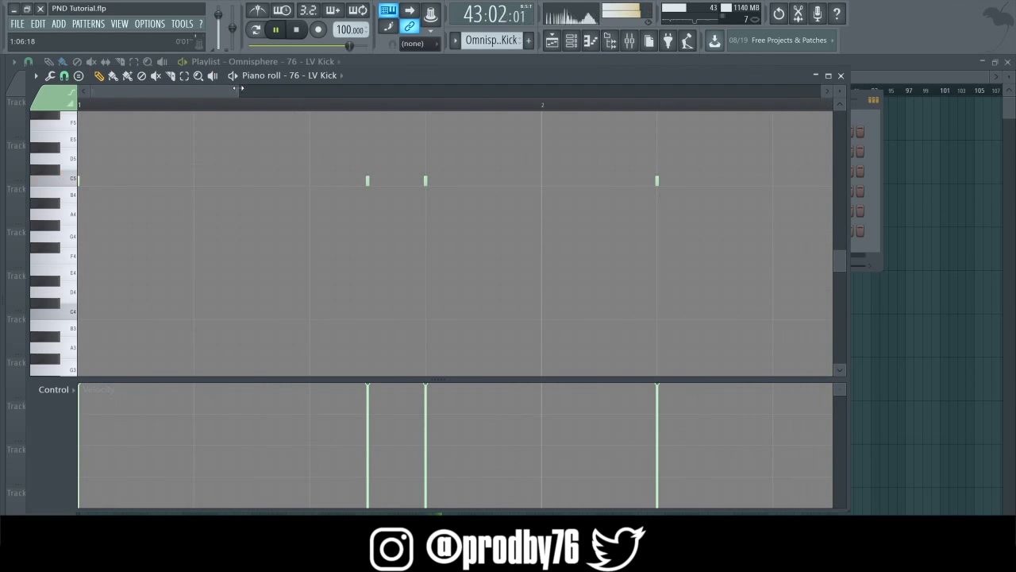
scroll(683, 218, "down", 4)
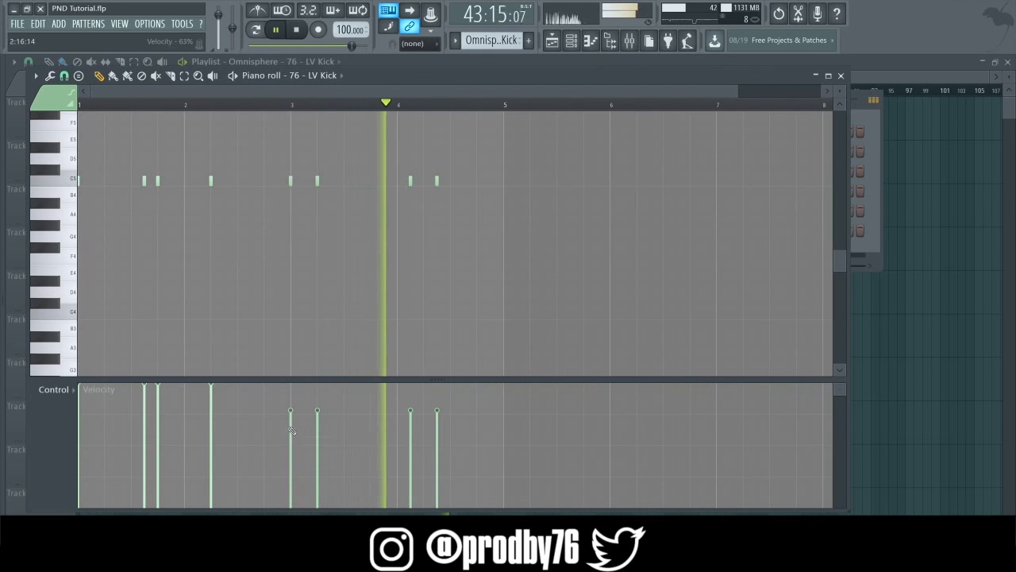
left_click_drag(291, 431, 445, 380)
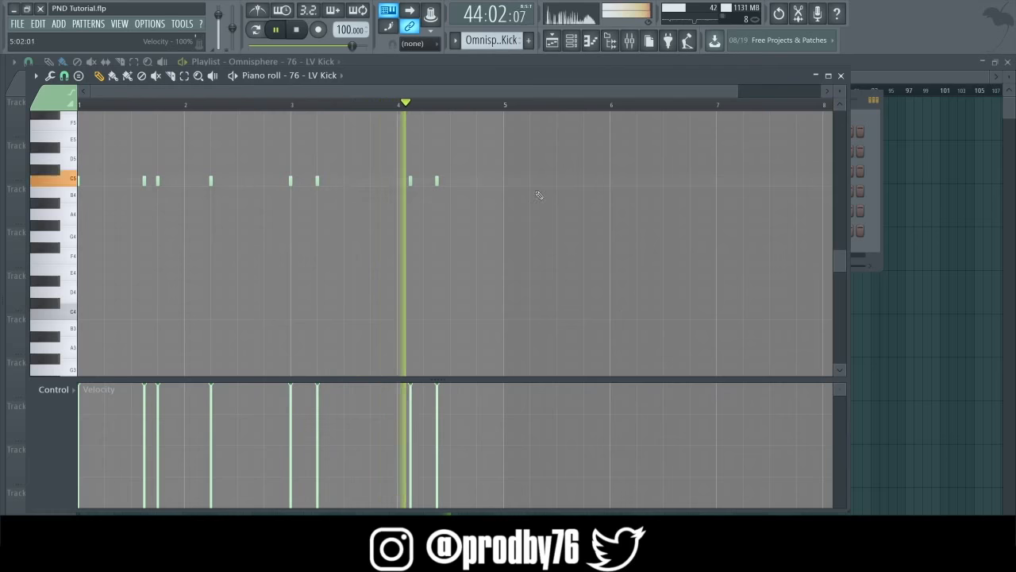
left_click(842, 76)
right_click(168, 187)
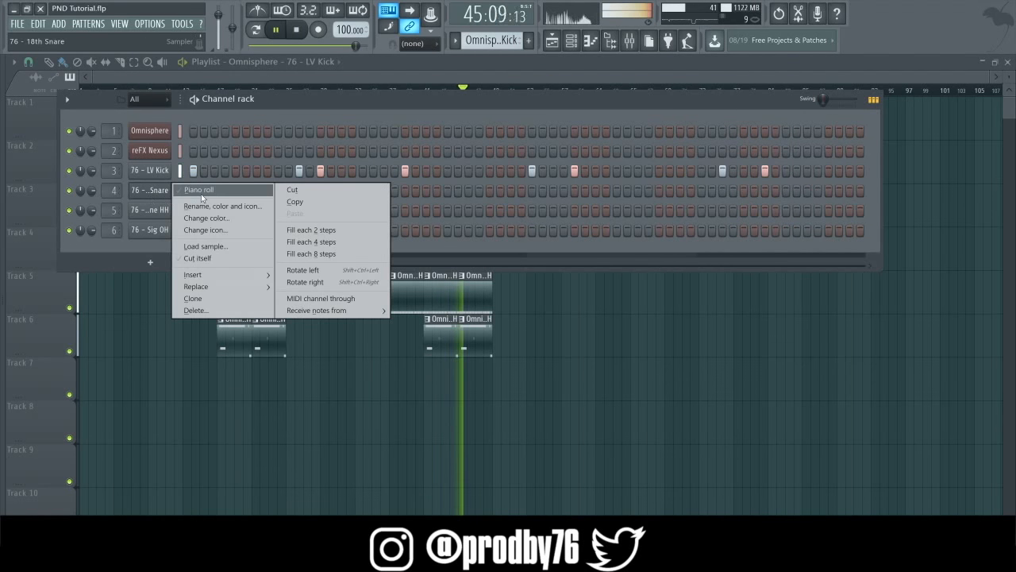
left_click(201, 194)
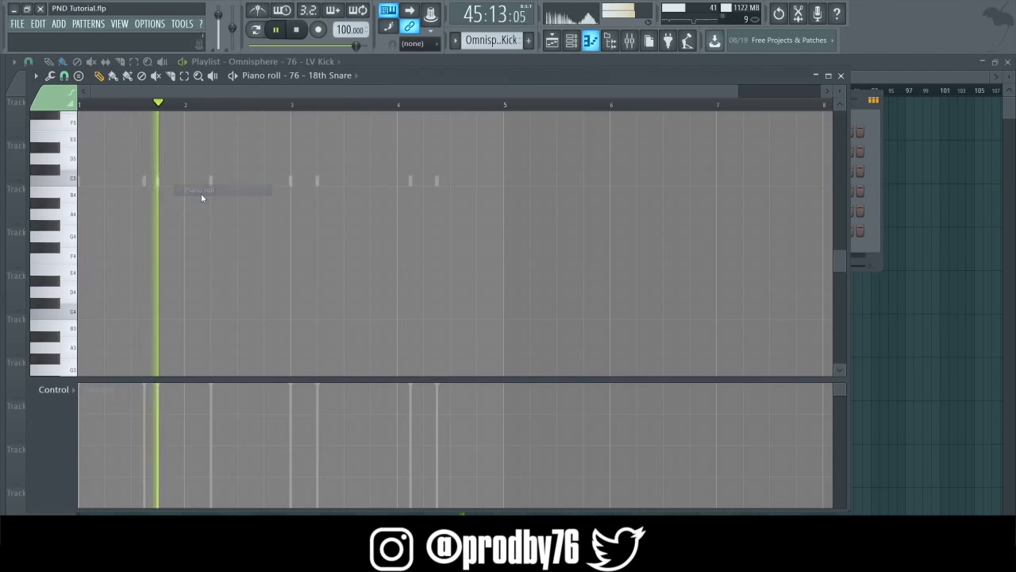
left_click(840, 76)
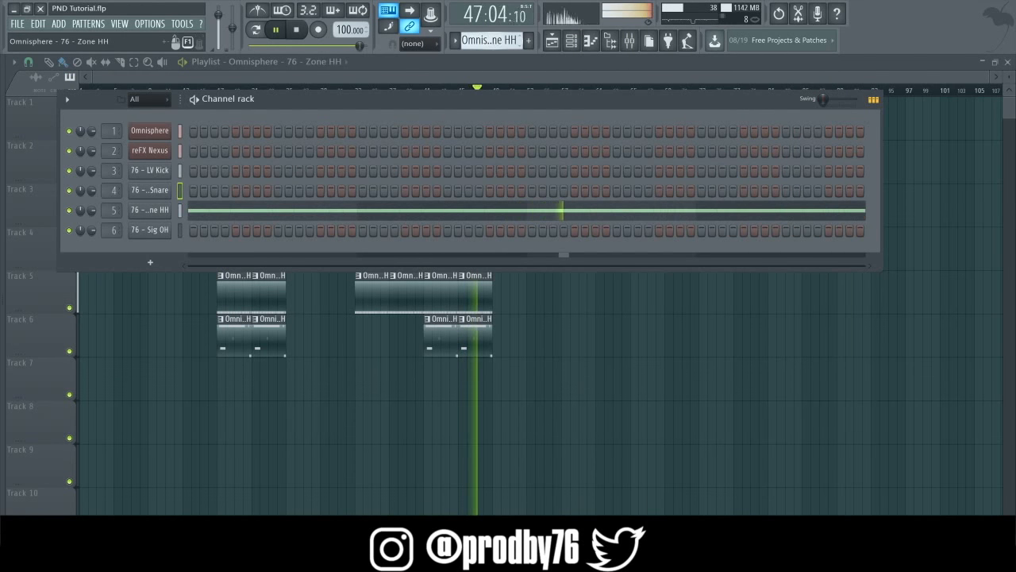
Switch to the 76 - 18th Snare pattern and raise all four snare notes to maximum velocity in the piano roll.
left_click_drag(492, 40, 492, 47)
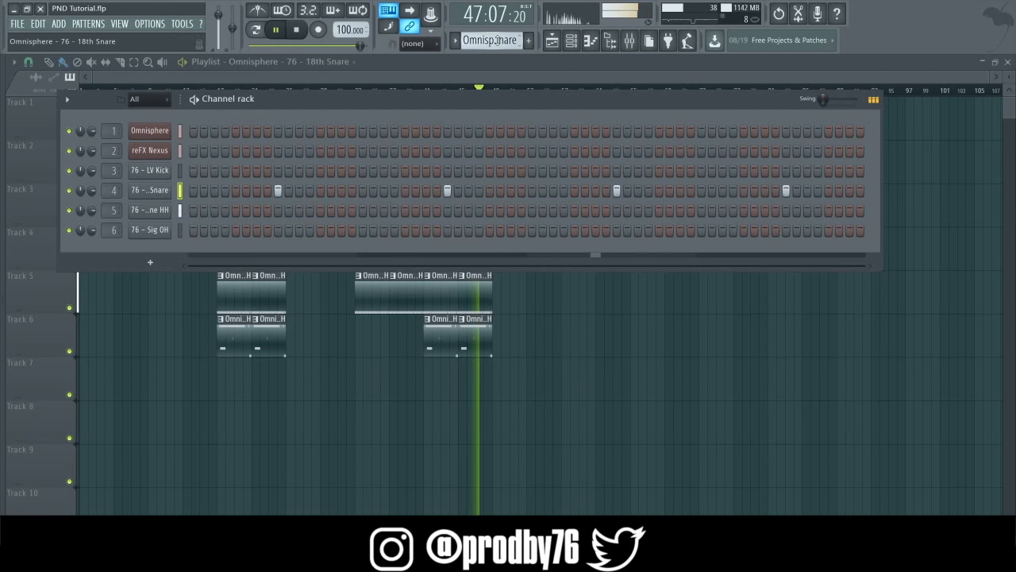
right_click(155, 199)
left_click(201, 193)
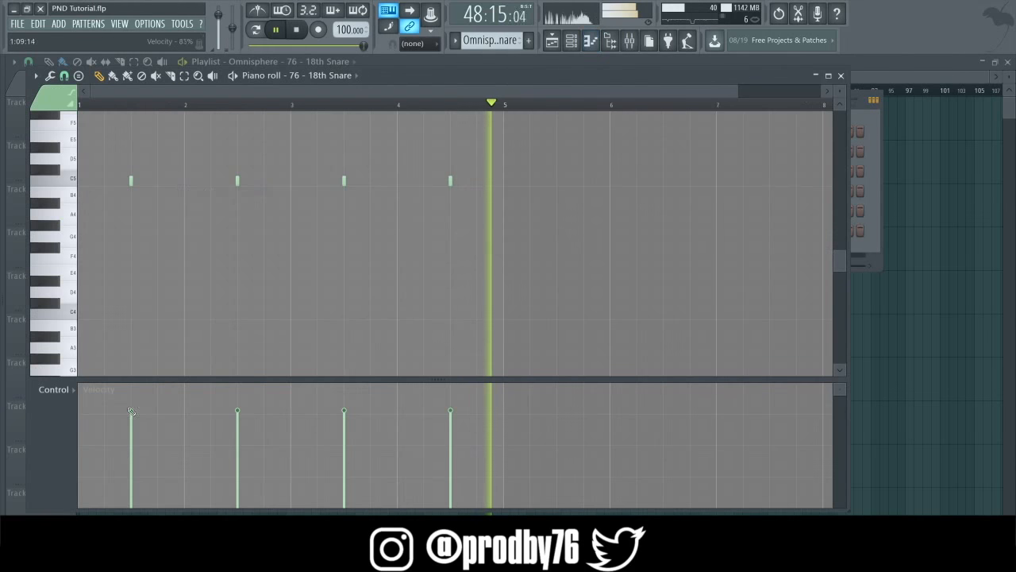
mouse_move(131, 411)
left_mouse_down()
mouse_move(143, 341)
mouse_move(408, 149)
mouse_move(503, 155)
left_mouse_up()
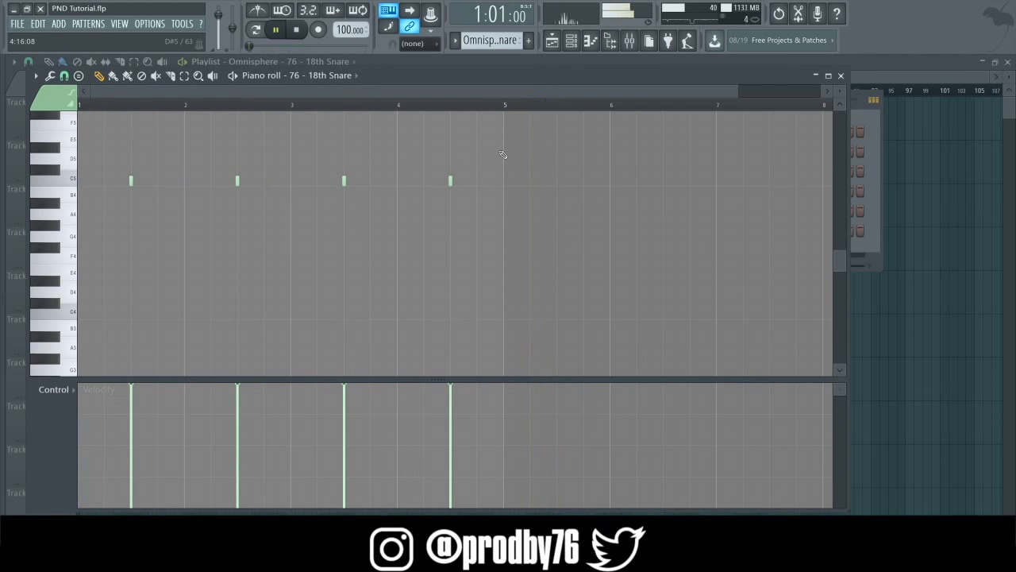
left_click(842, 76)
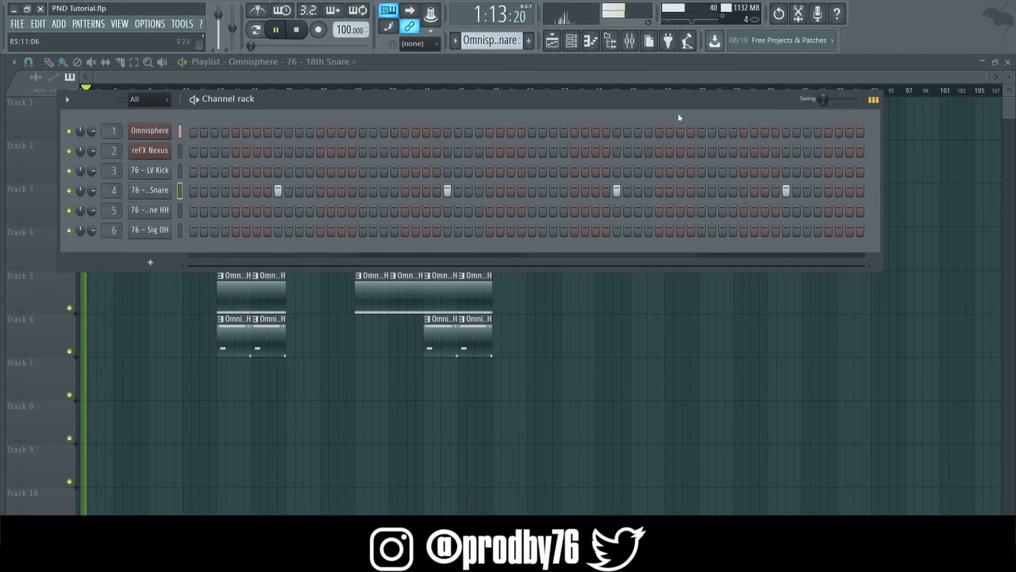
key("F6")
Play the song from bar 17 and rebalance the mixer, lowering Insert 6 and raising Insert 5 to about Insert 4's level.
left_click(219, 91)
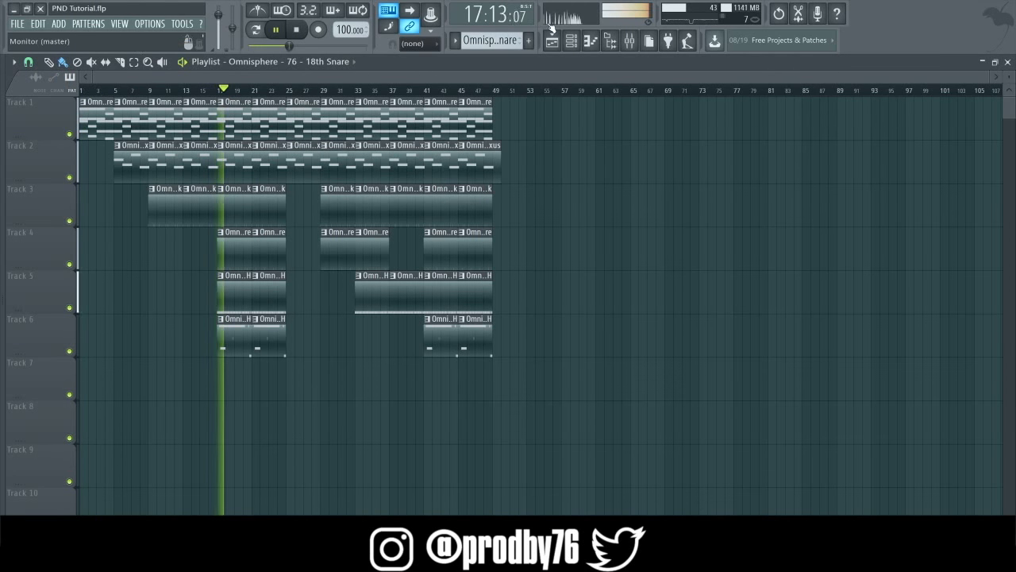
left_click(629, 40)
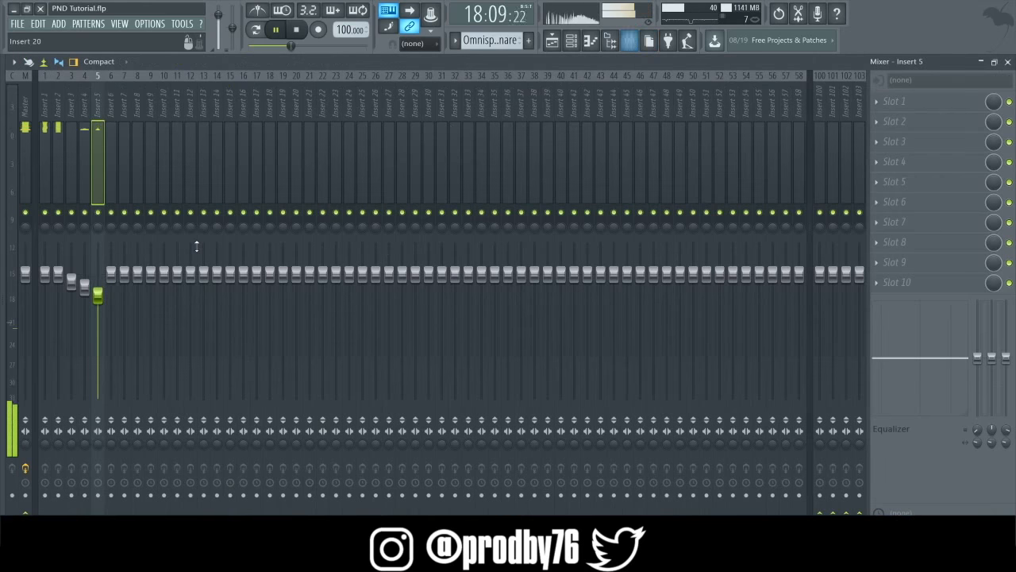
left_click_drag(111, 274, 111, 297)
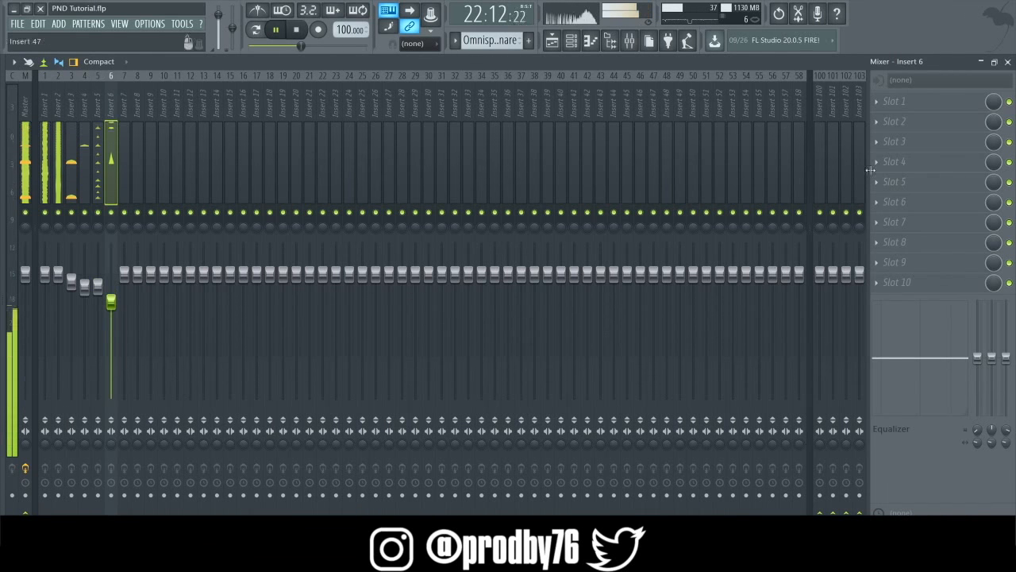
left_click(1010, 60)
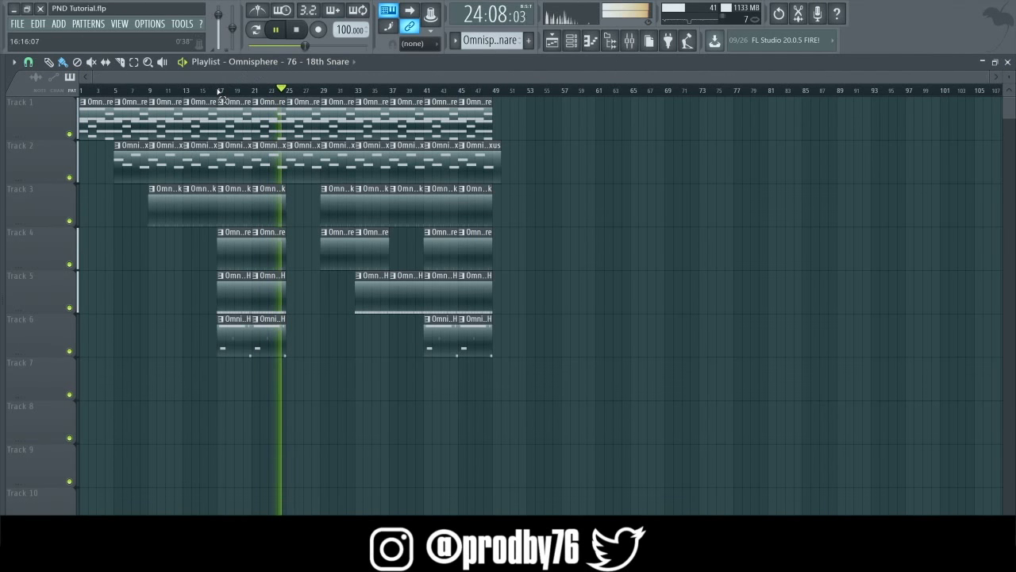
Duplicate the edited arrangement in bars 17 to 49 so it repeats from bar 49, and move playback to bar 44.
left_click_drag(219, 86, 497, 124)
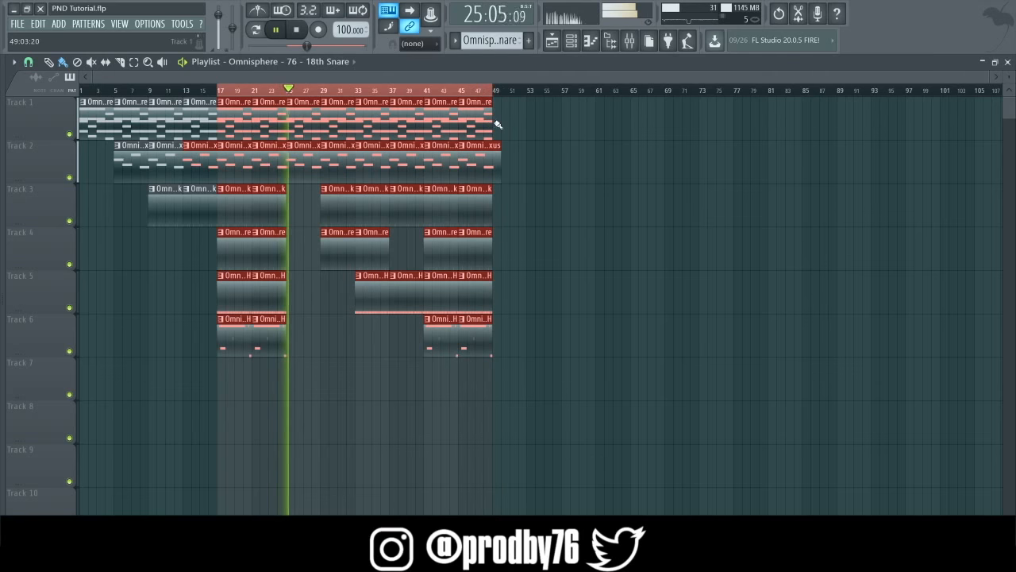
key("ctrl+b")
left_click(447, 87)
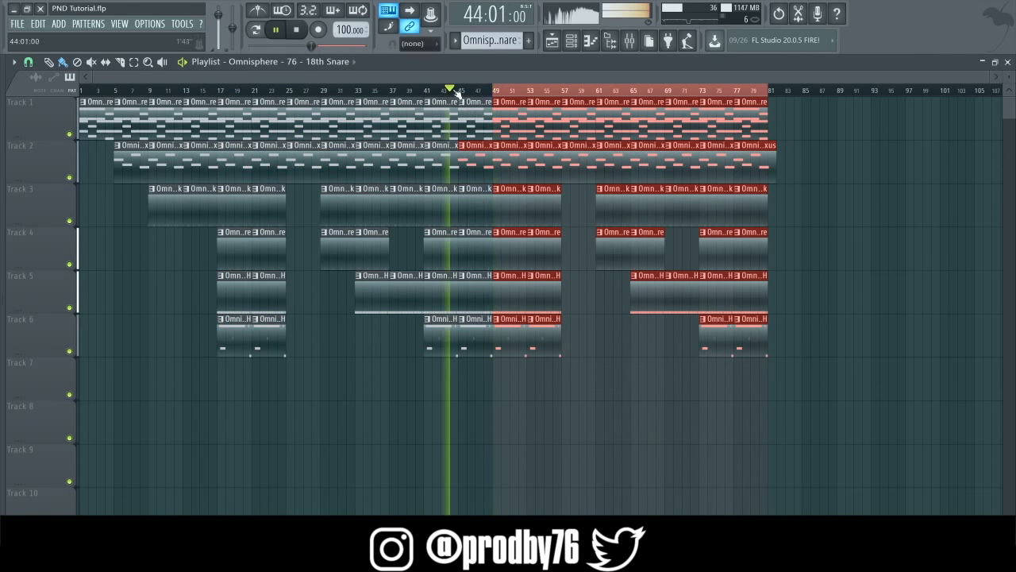
Save the project and extend the Omnisphere chords on Track 1 with two more clips from bar 81 to bar 89.
left_click(17, 23)
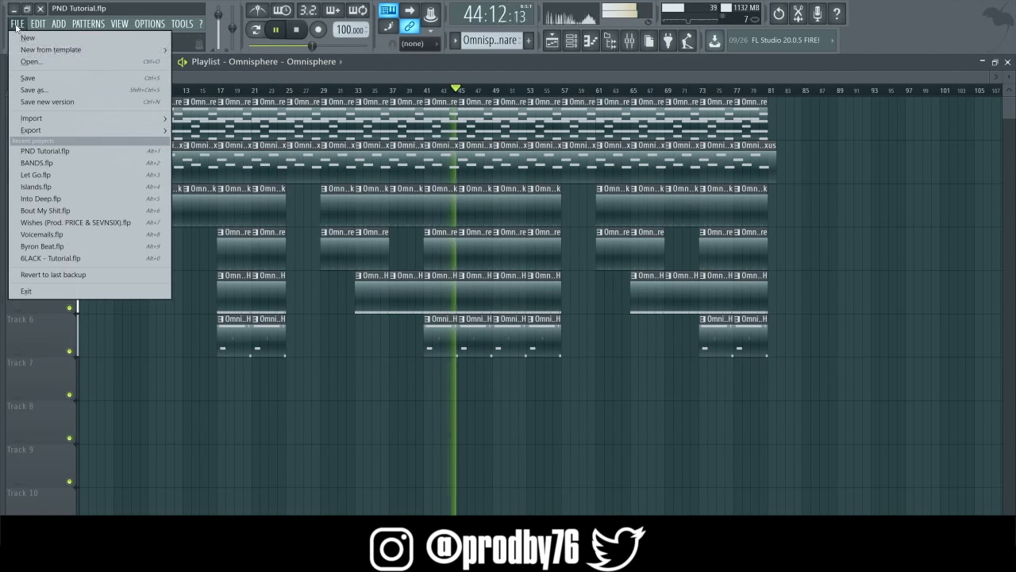
left_click(35, 78)
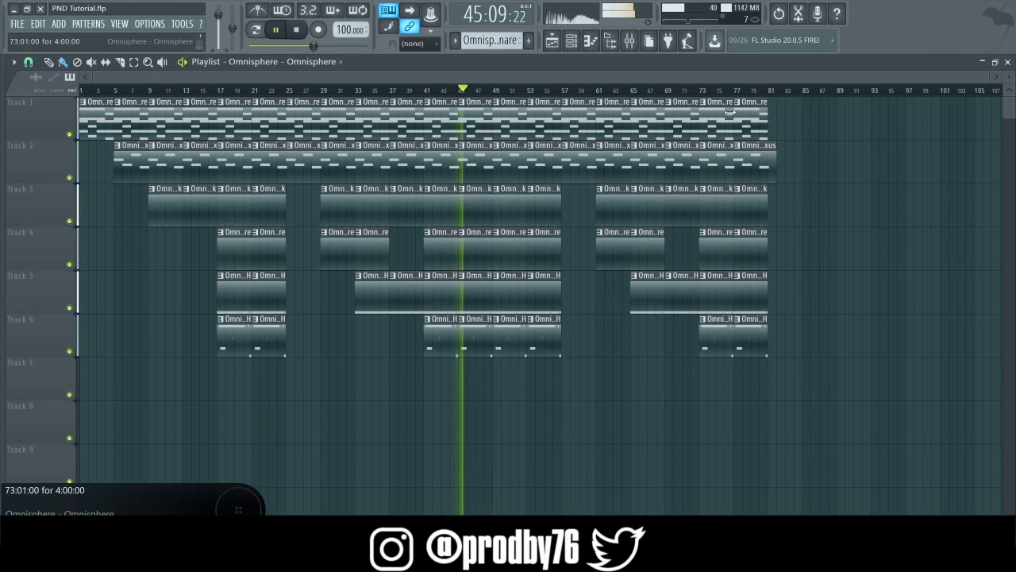
mouse_move(774, 121)
left_mouse_down()
mouse_move(798, 119)
mouse_move(763, 153)
mouse_move(845, 175)
left_mouse_up()
right_click(845, 177)
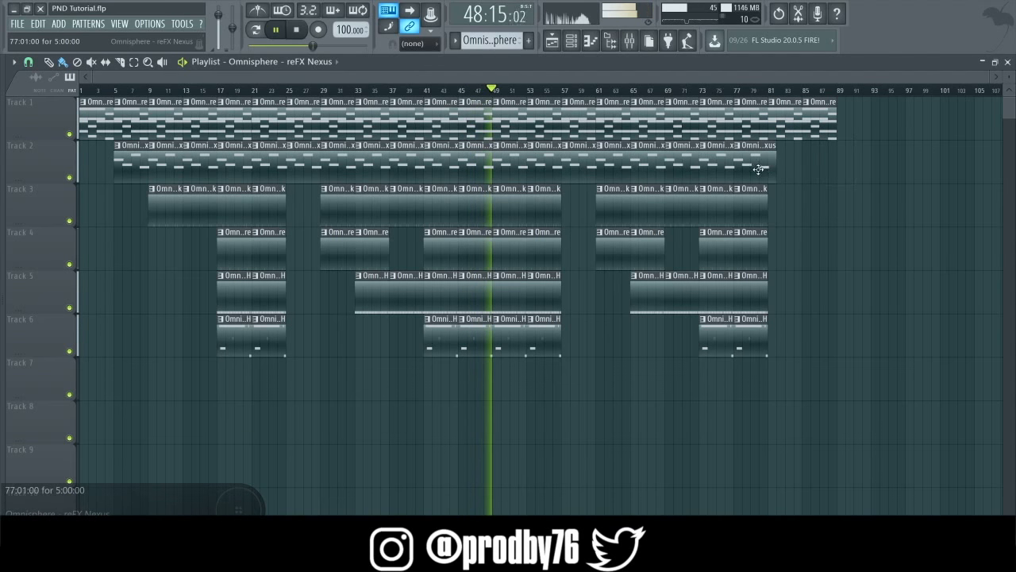
Save the project with the extended chord ending and stop playback, returning to the start of the song.
right_click(760, 167)
mouse_move(738, 167)
left_mouse_down()
mouse_move(792, 172)
mouse_move(740, 171)
mouse_move(772, 167)
mouse_move(756, 168)
left_mouse_up()
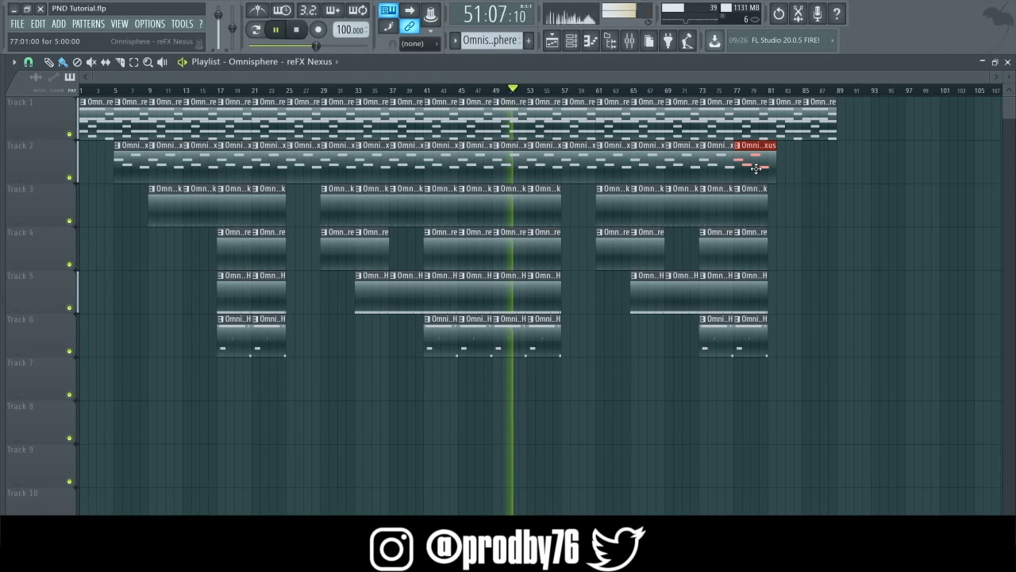
left_click(16, 23)
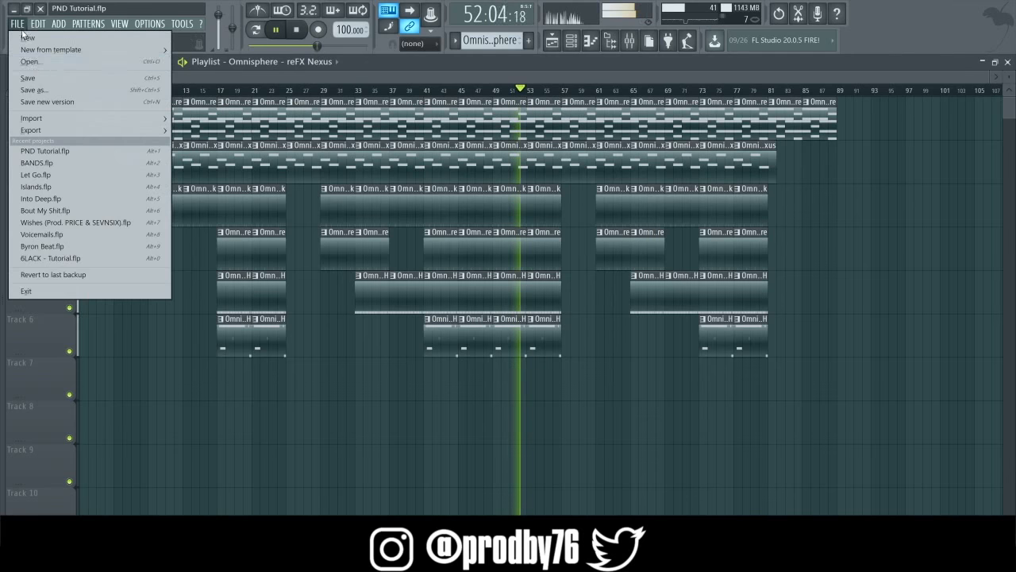
left_click(35, 77)
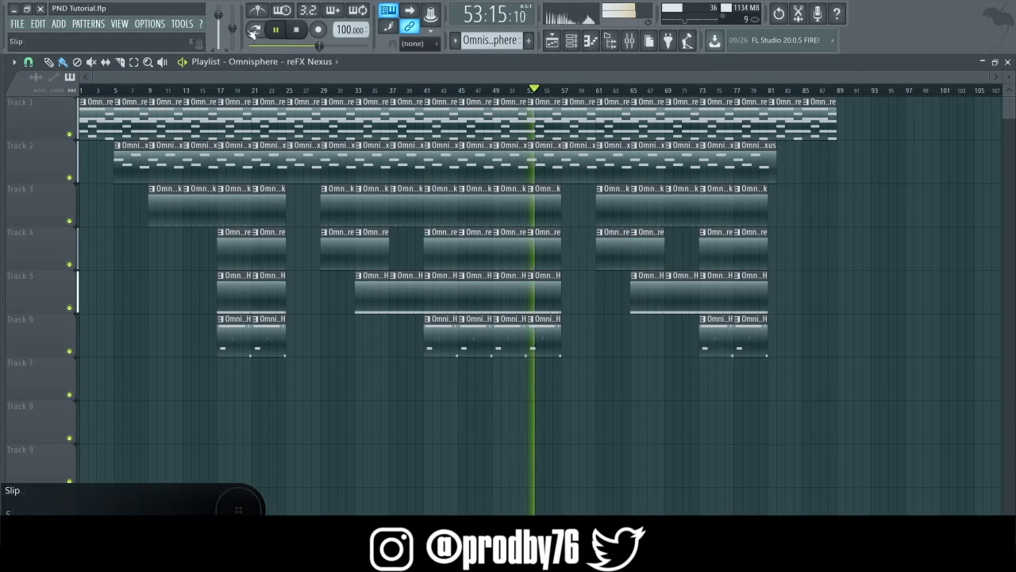
left_click(299, 30)
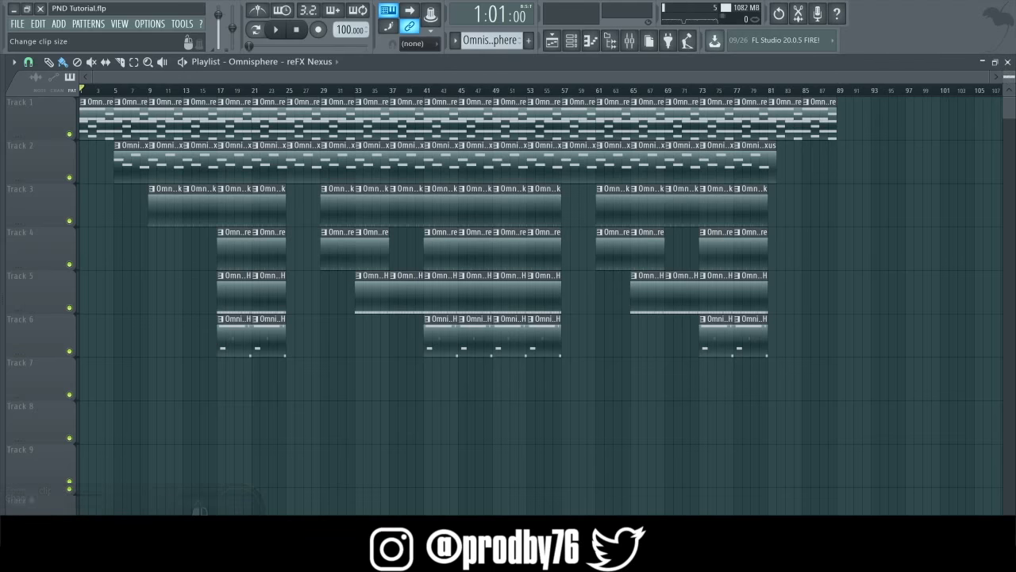
scroll(460, 238, "up", 3)
scroll(508, 294, "down", 4)
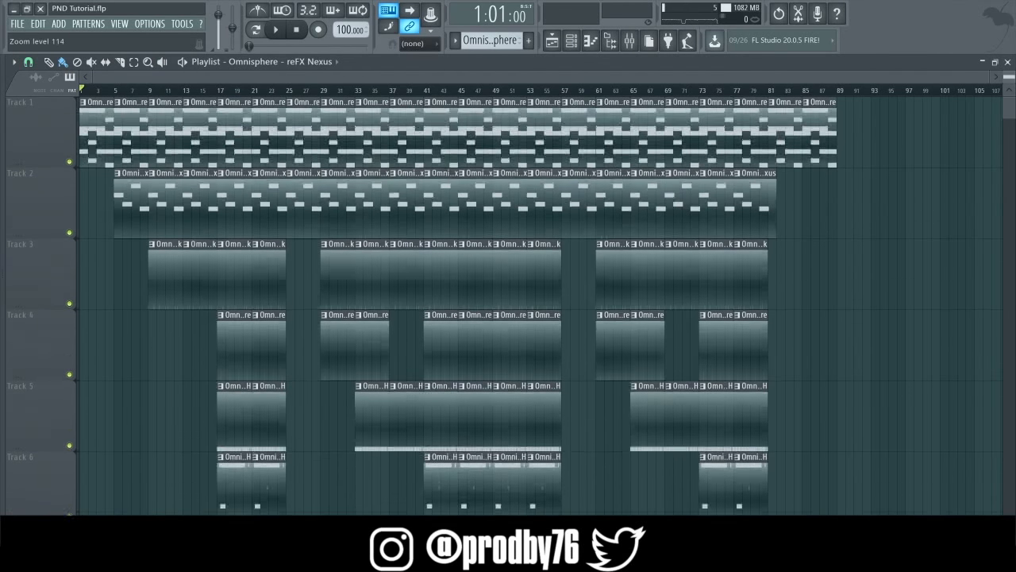
scroll(509, 293, "down", 1)
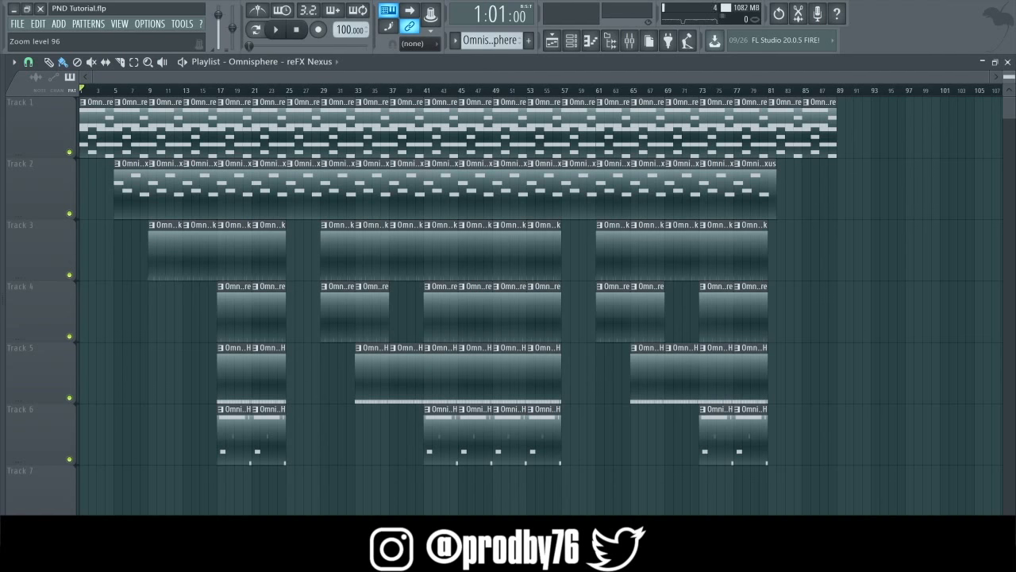
scroll(508, 293, "down", 1)
left_click_drag(1010, 77, 997, 190)
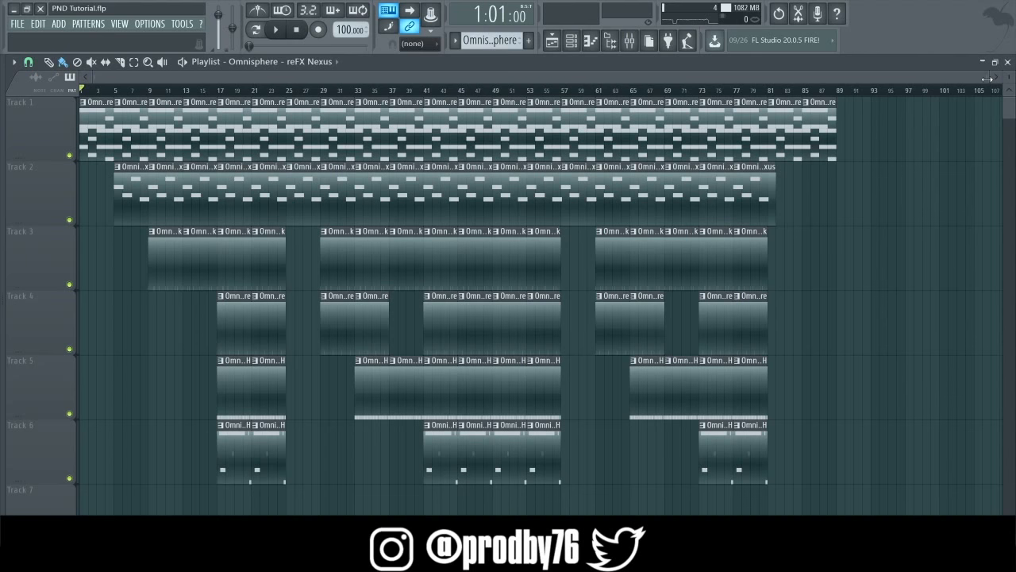
left_click_drag(987, 78, 1015, 176)
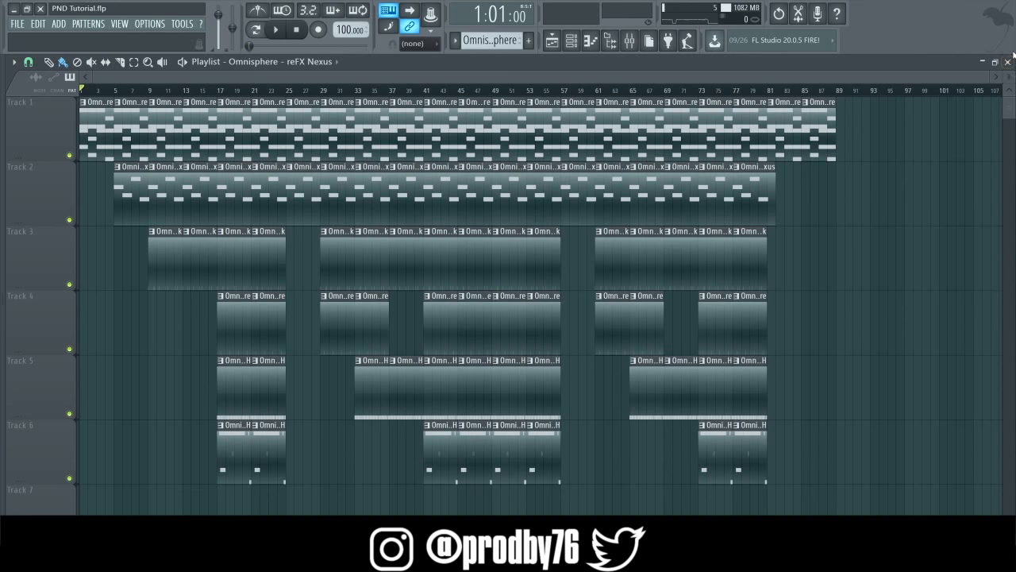